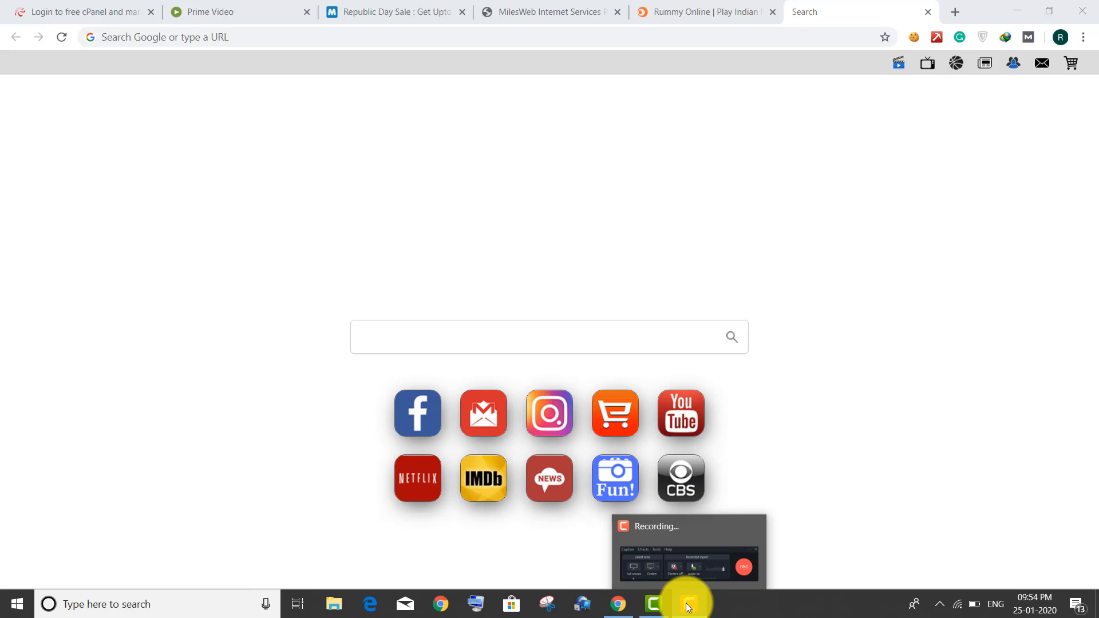
- Load the pasted affiliates.milesweb.com link in the empty tab
click(276, 36)
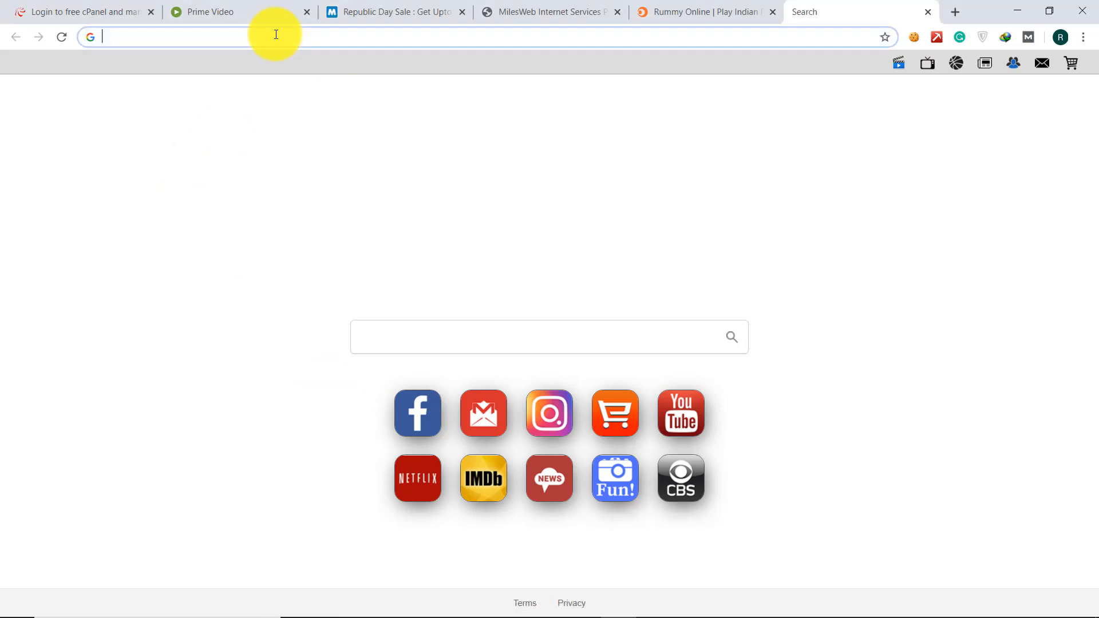
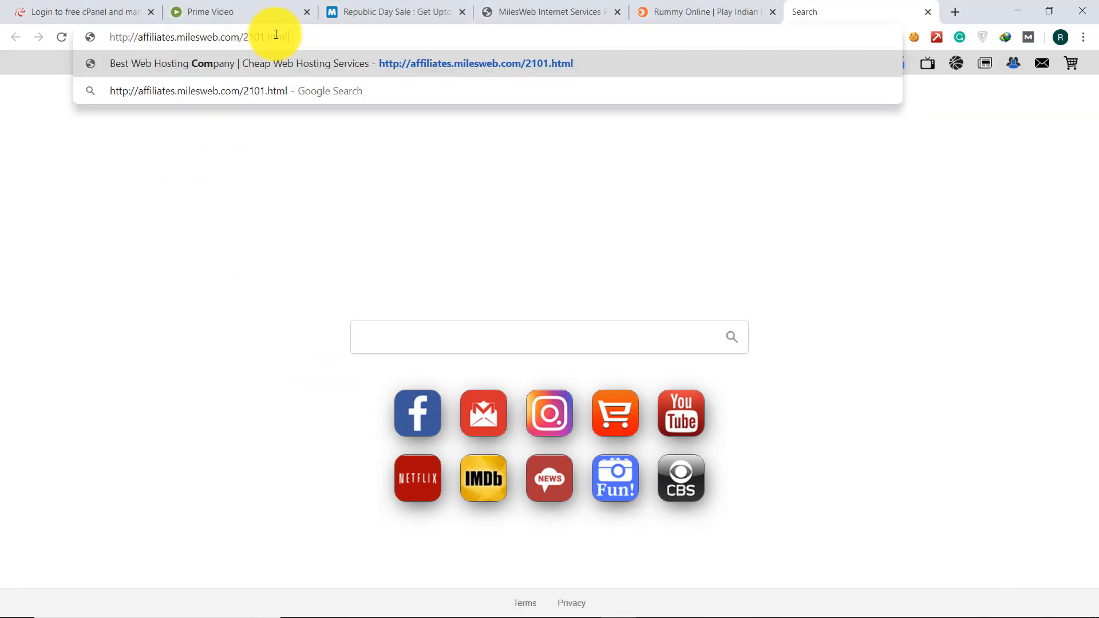
key(Return)
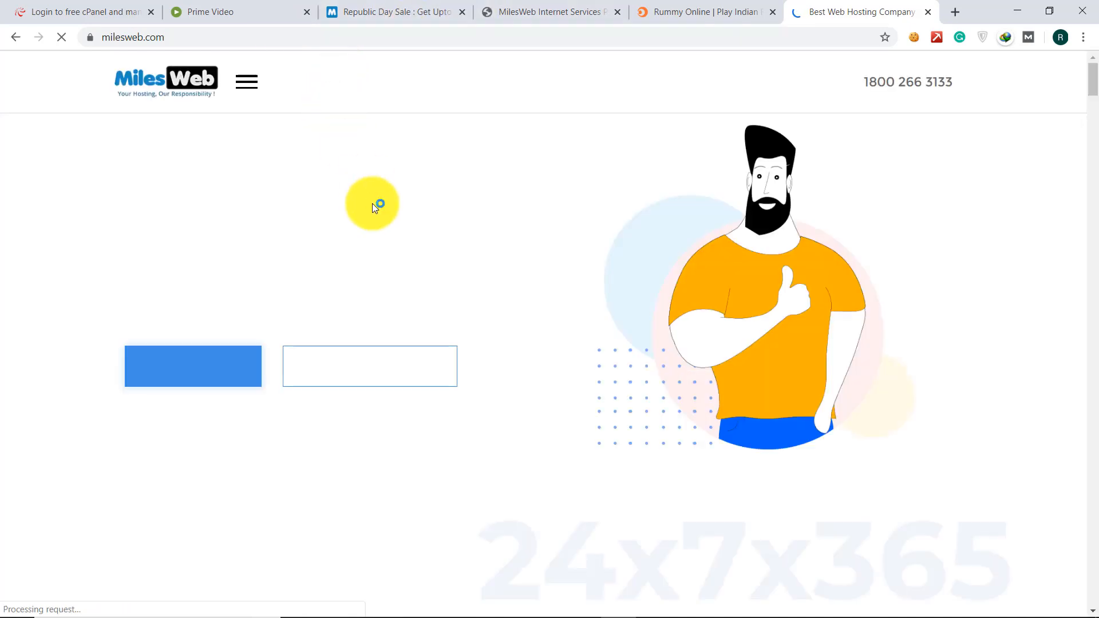
- Scroll down through the MilesWeb homepage features, then return to the top
scroll(372, 204, down, 2)
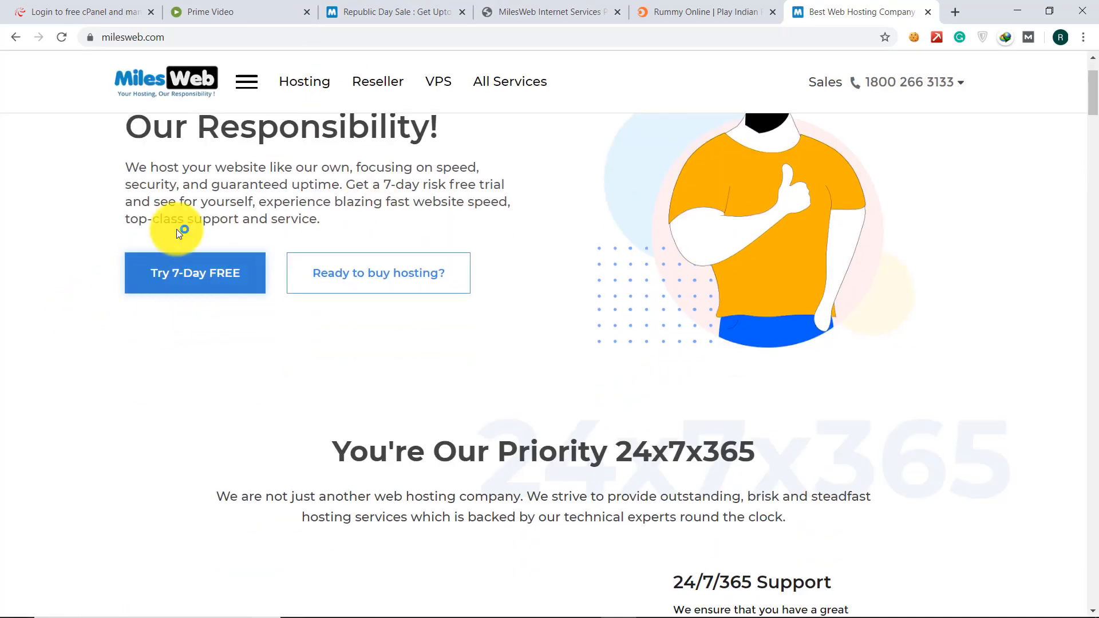
scroll(381, 257, down, 2)
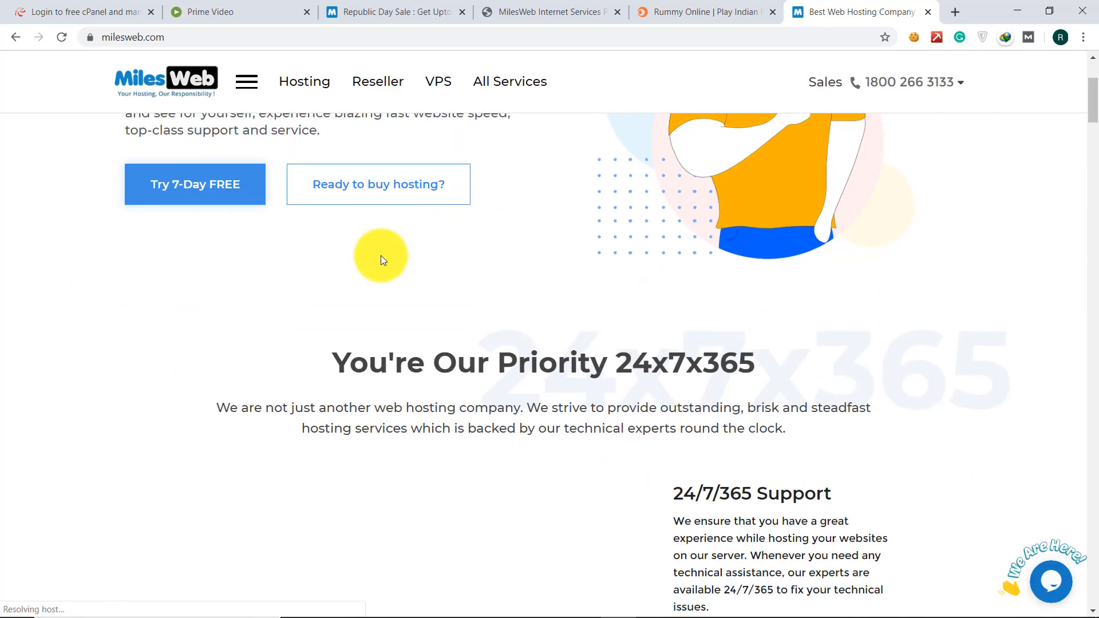
scroll(381, 256, down, 4)
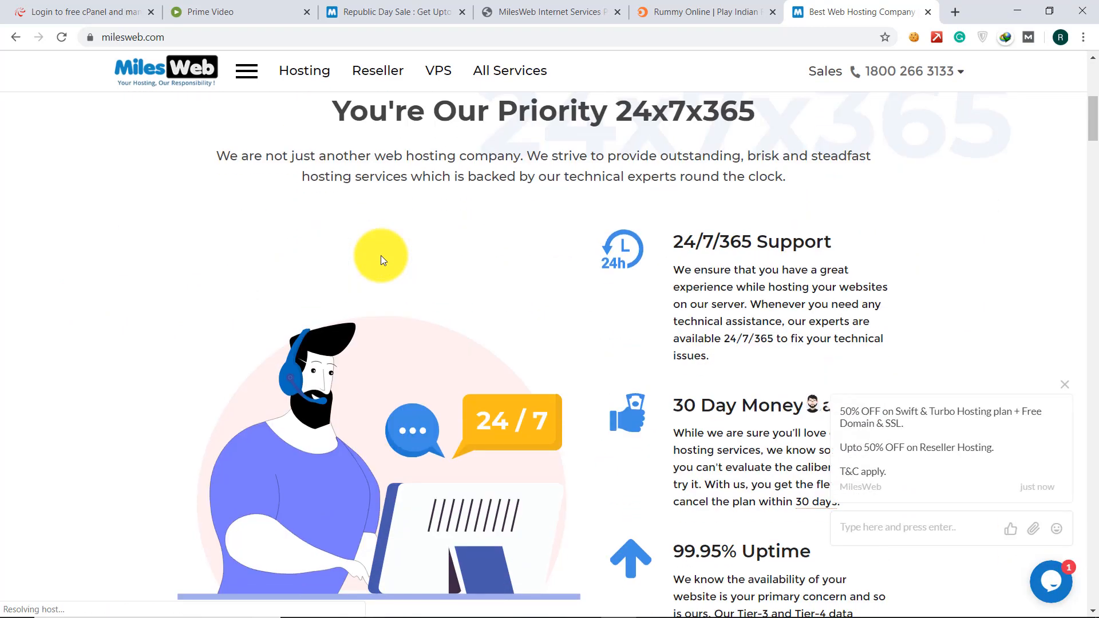
scroll(380, 255, down, 7)
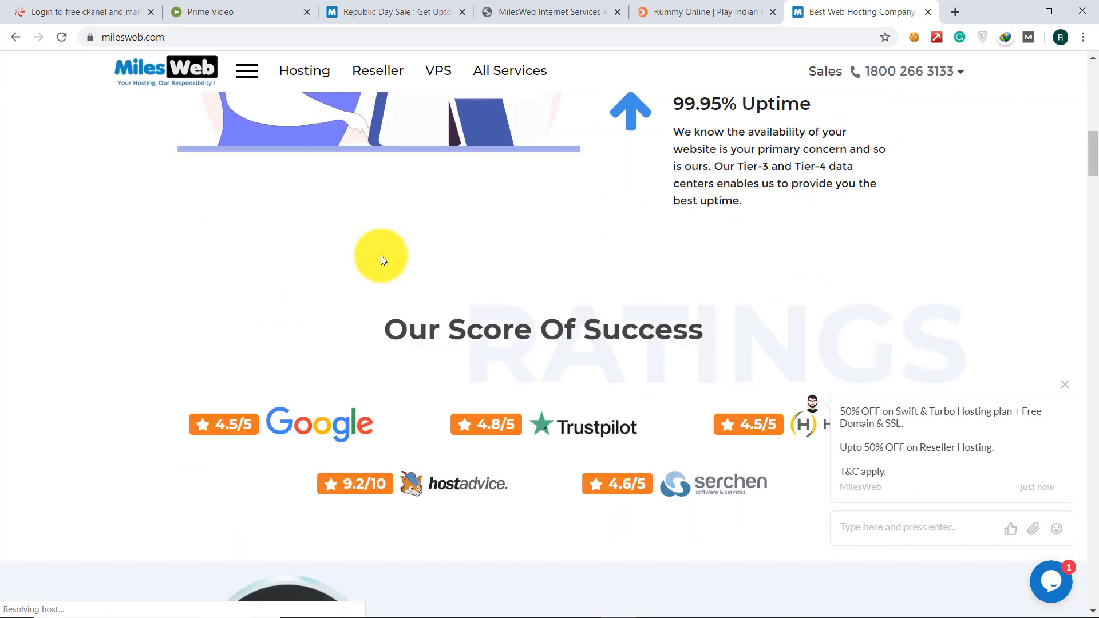
scroll(379, 255, down, 5)
scroll(381, 257, down, 2)
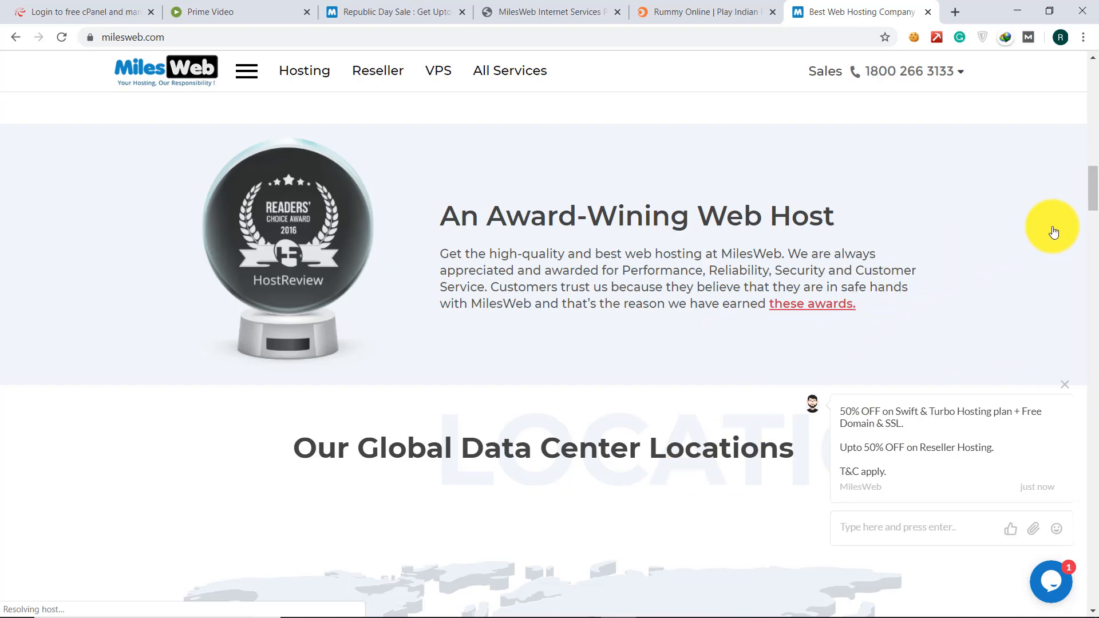
scroll(1058, 228, down, 5)
scroll(1093, 229, down, 4)
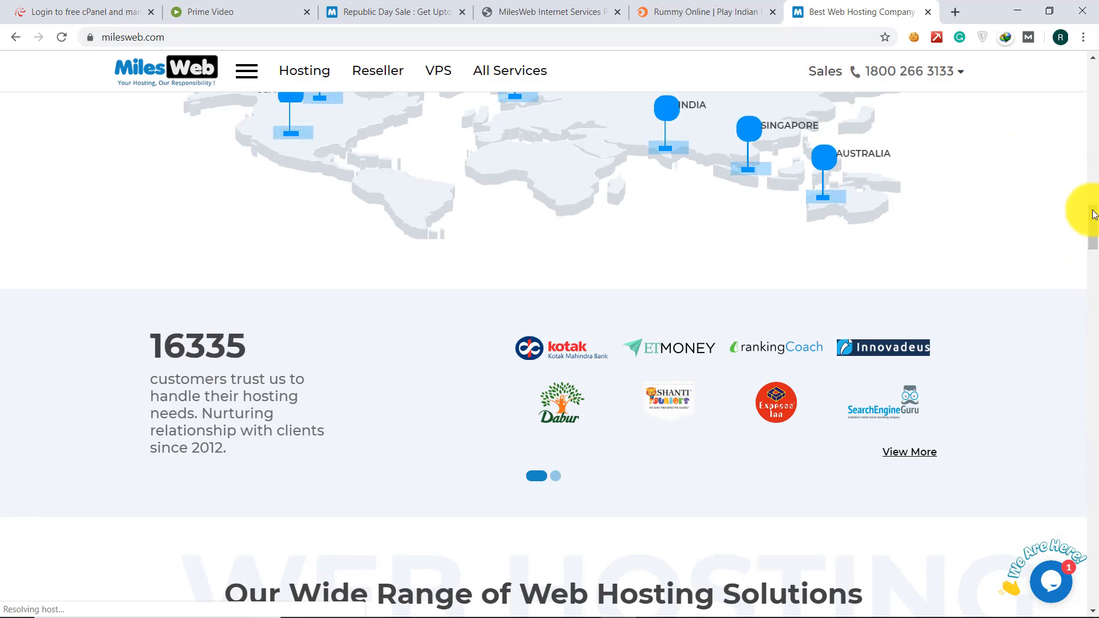
drag(1088, 213, 1087, 67)
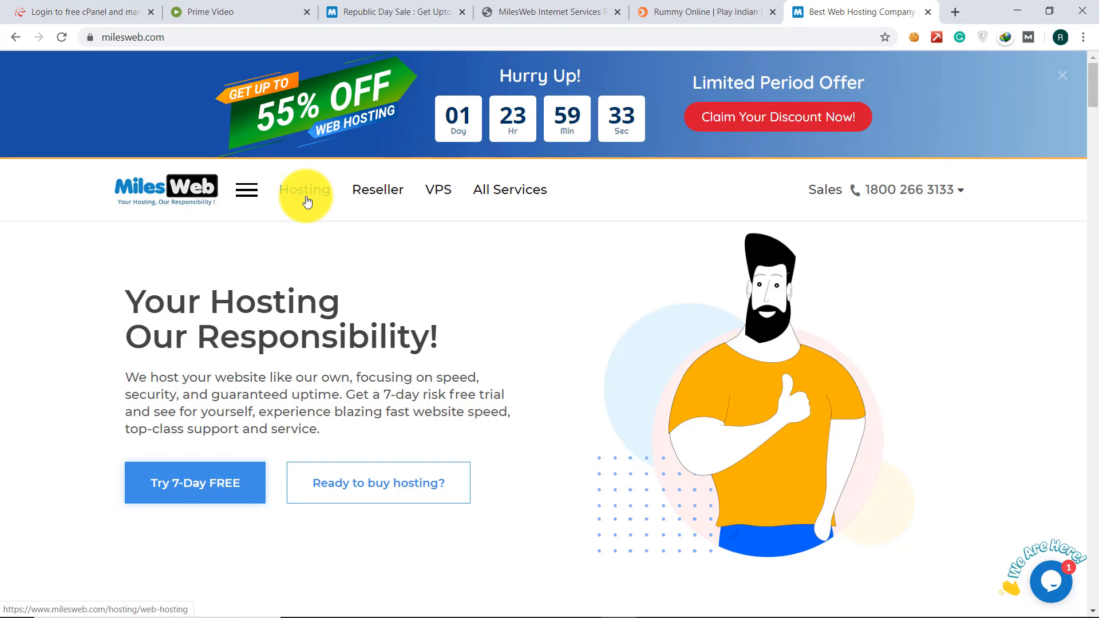
- Open MilesWeb web hosting, then search 000webhost in a new tab and open its free sign-up page
click(304, 199)
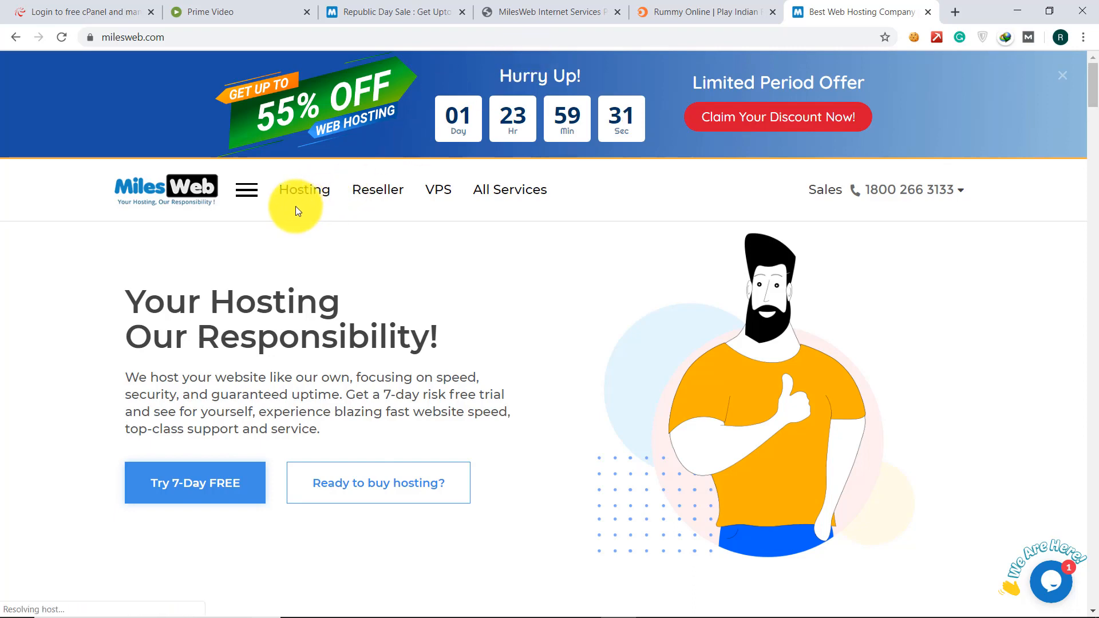
click(948, 11)
text(000)
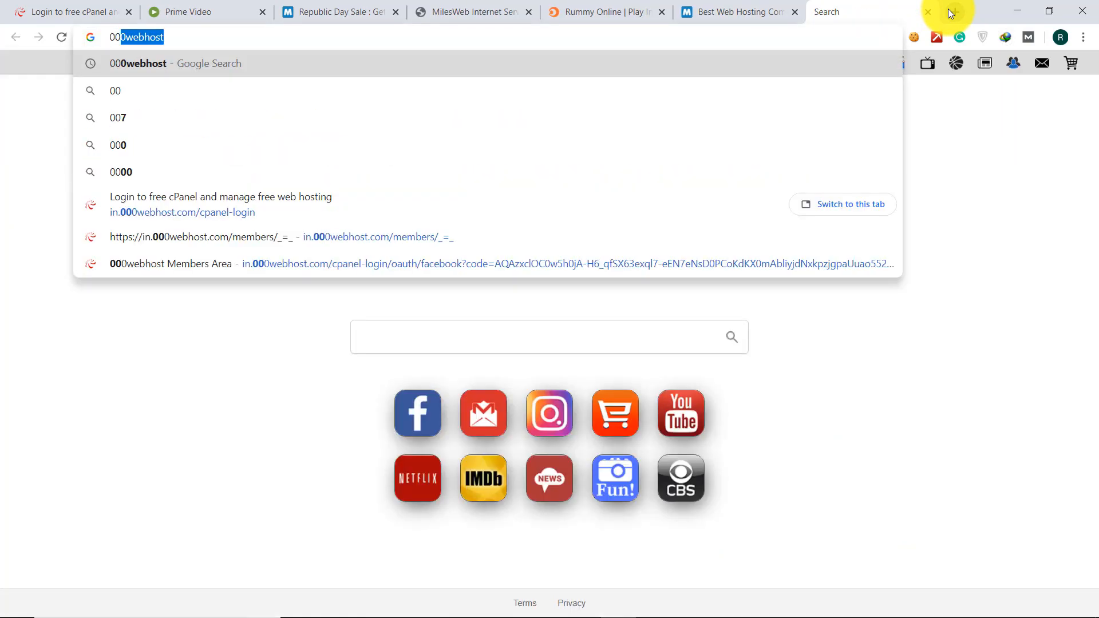
key(Return)
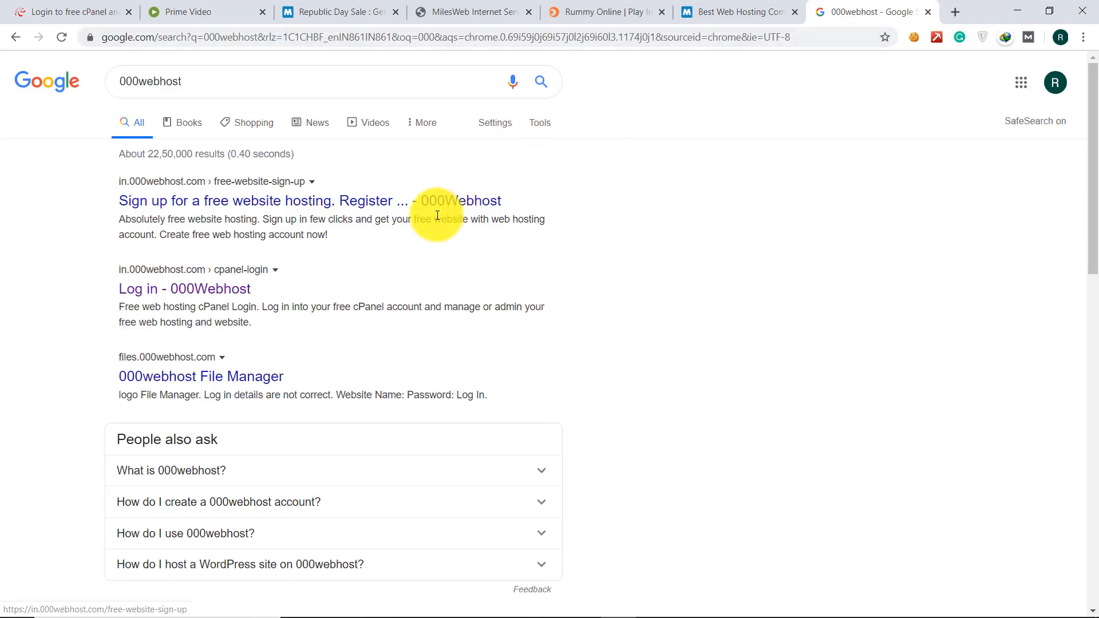
click(431, 204)
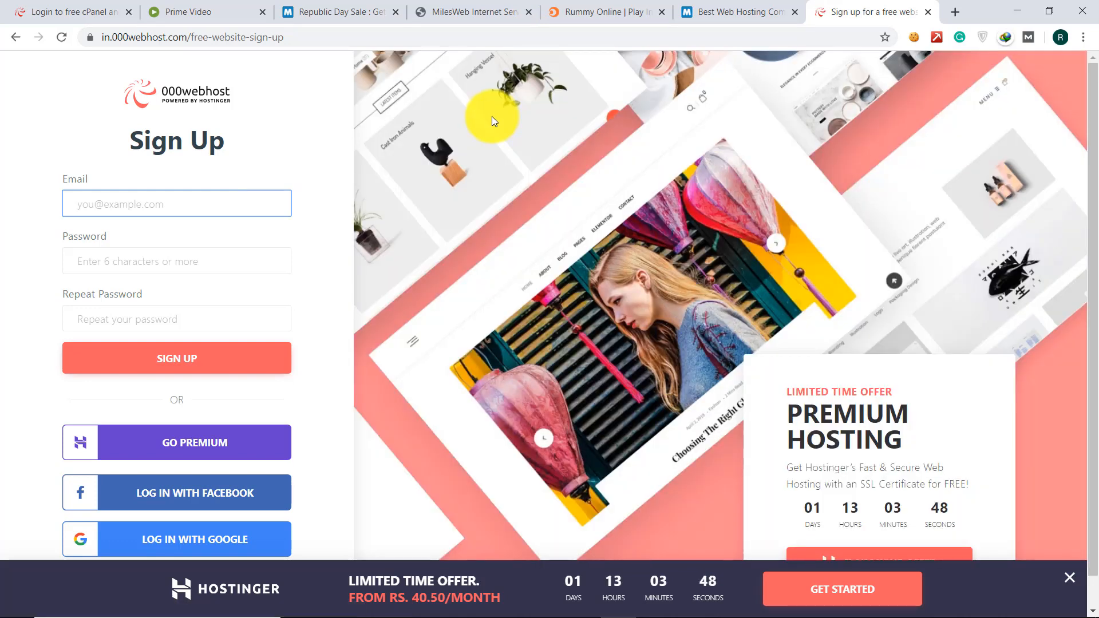
scroll(492, 116, down, 2)
scroll(492, 115, up, 2)
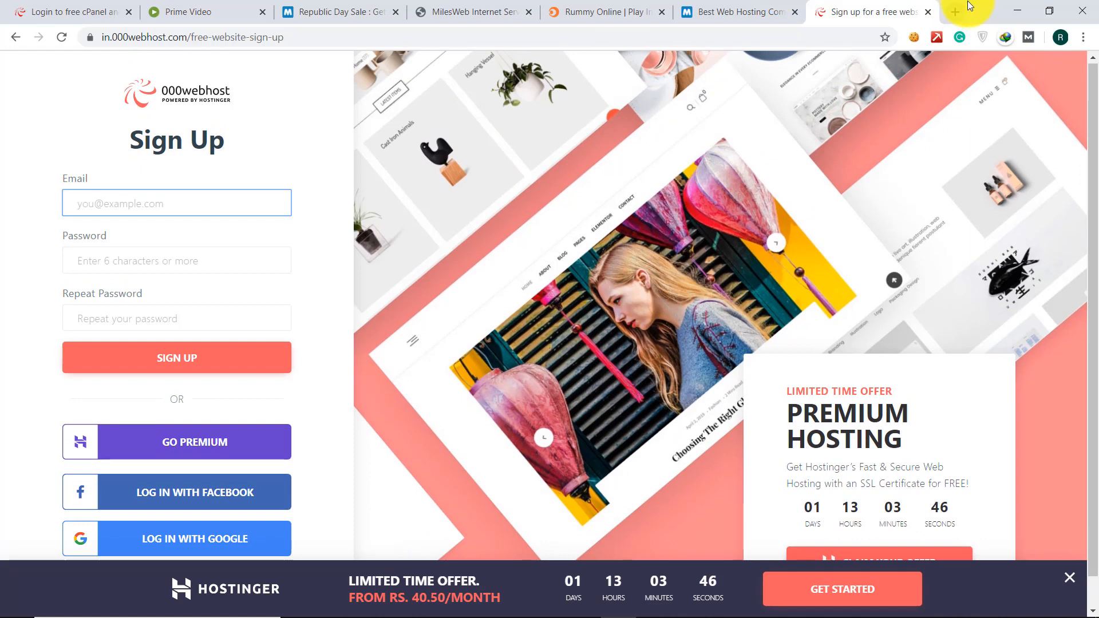
click(957, 6)
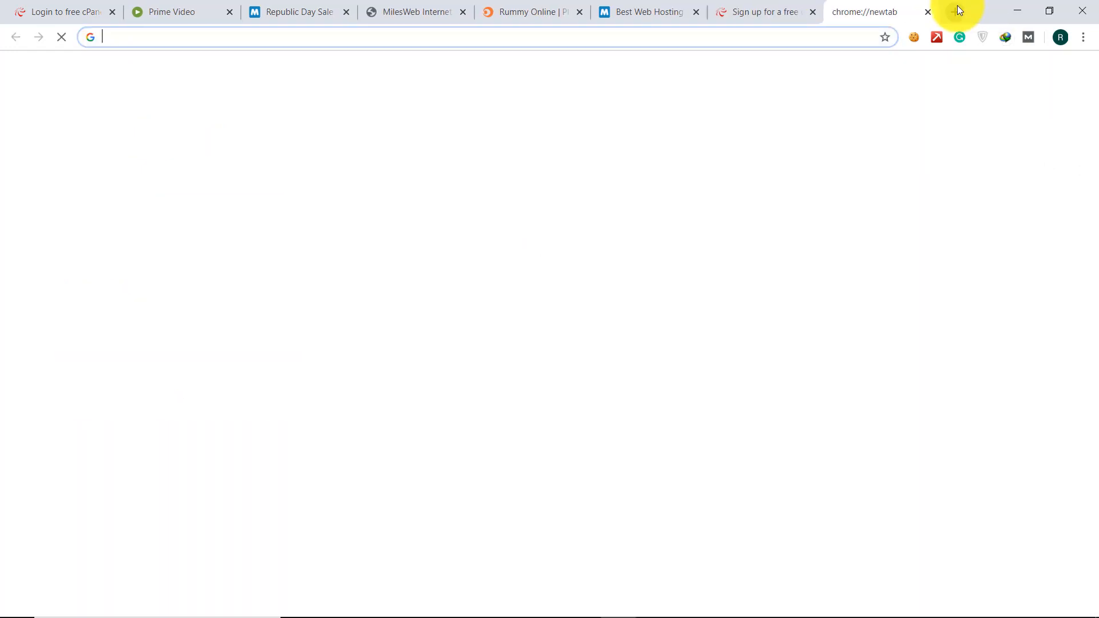
- Search freenom, open 'Freenom - A Name for Everyone', then go back to the MilesWeb tab
text(freen)
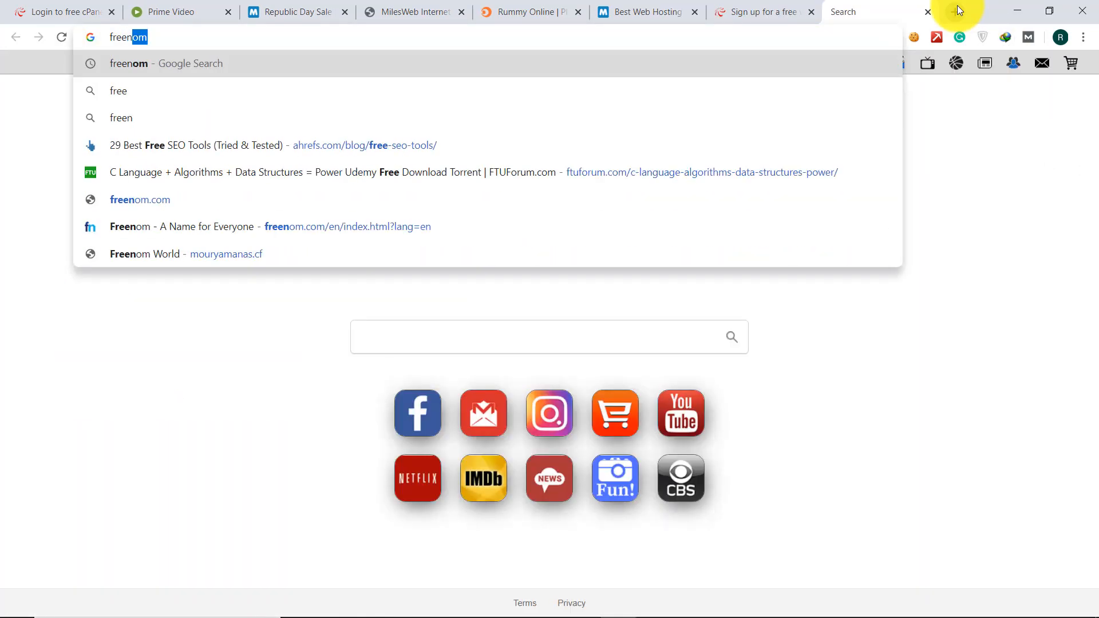
key(Return)
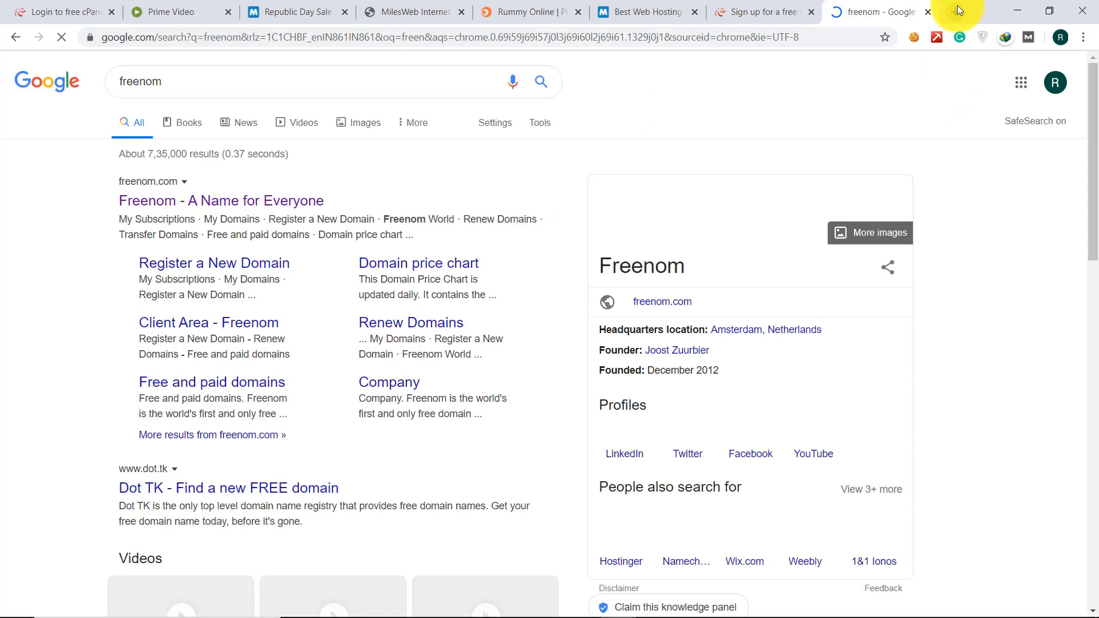
click(289, 200)
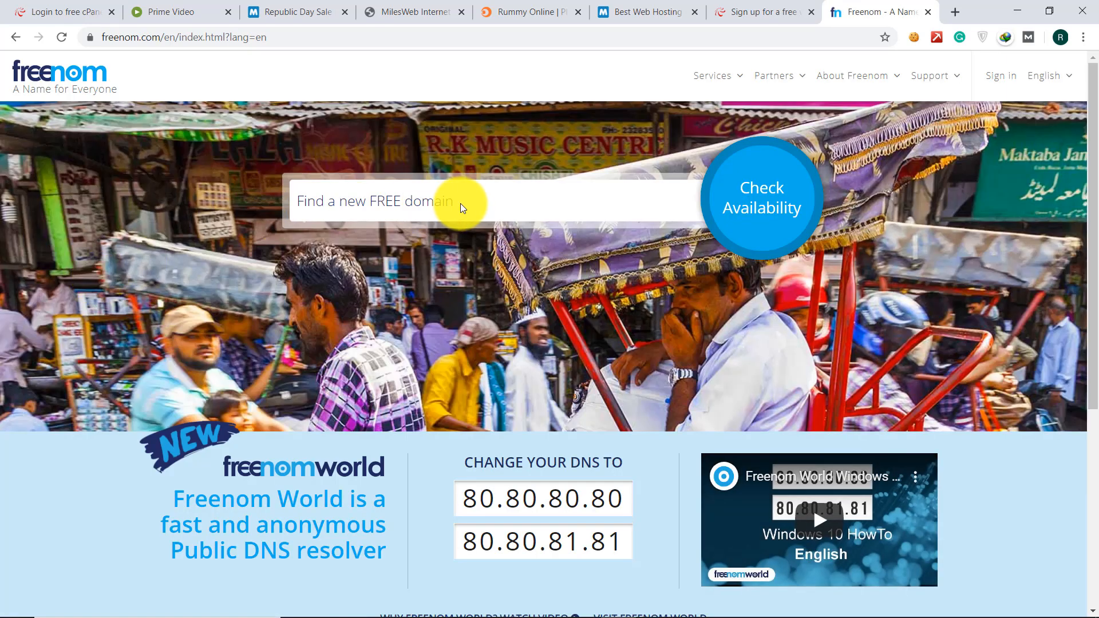
click(406, 196)
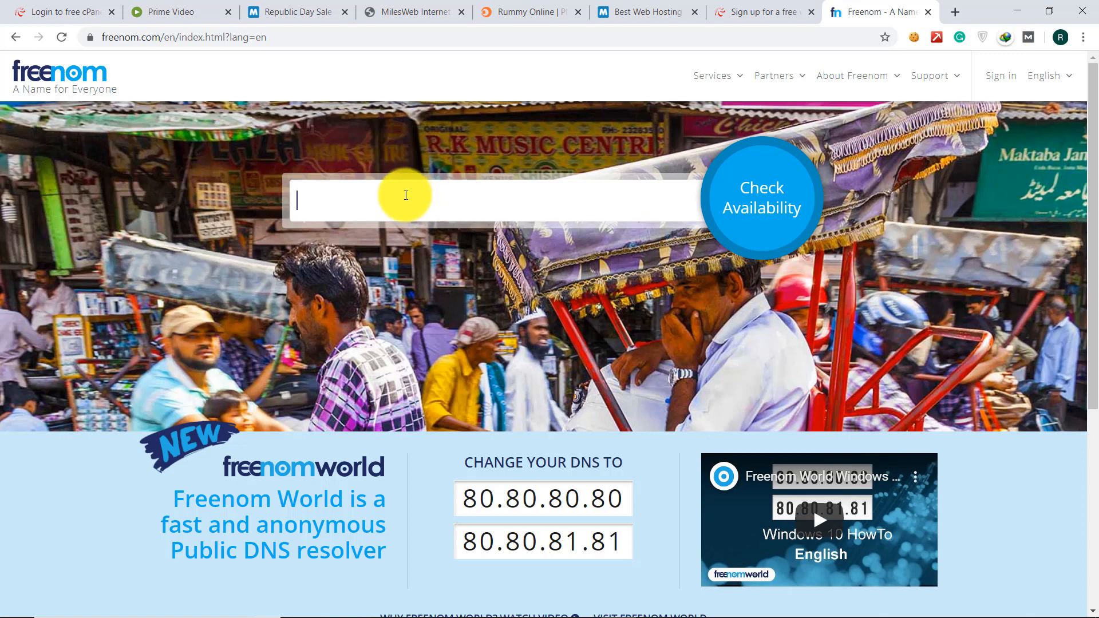
click(734, 6)
click(616, 5)
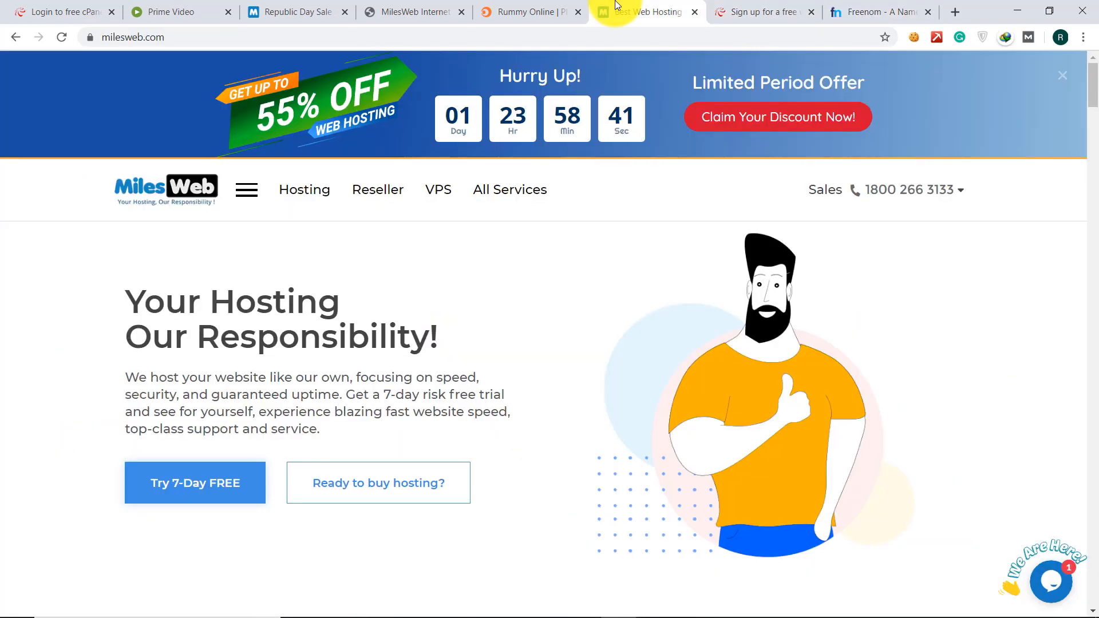
- Open the MilesWeb web hosting plans page, scroll down, and dismiss the 7 Day Free Trial offer
click(286, 198)
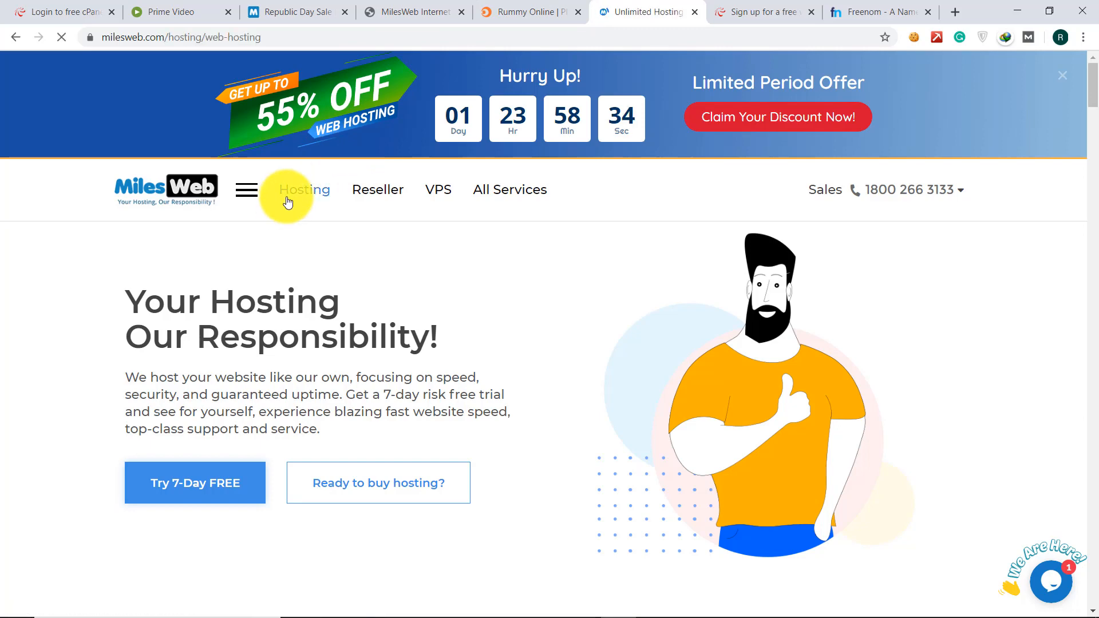
scroll(288, 202, down, 4)
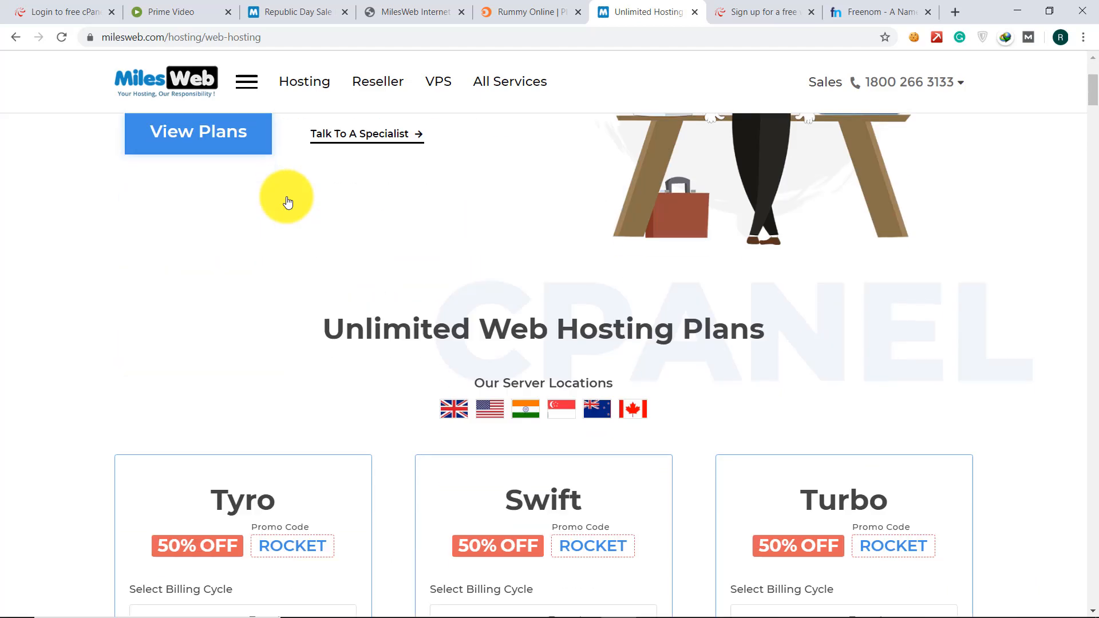
scroll(211, 272, down, 3)
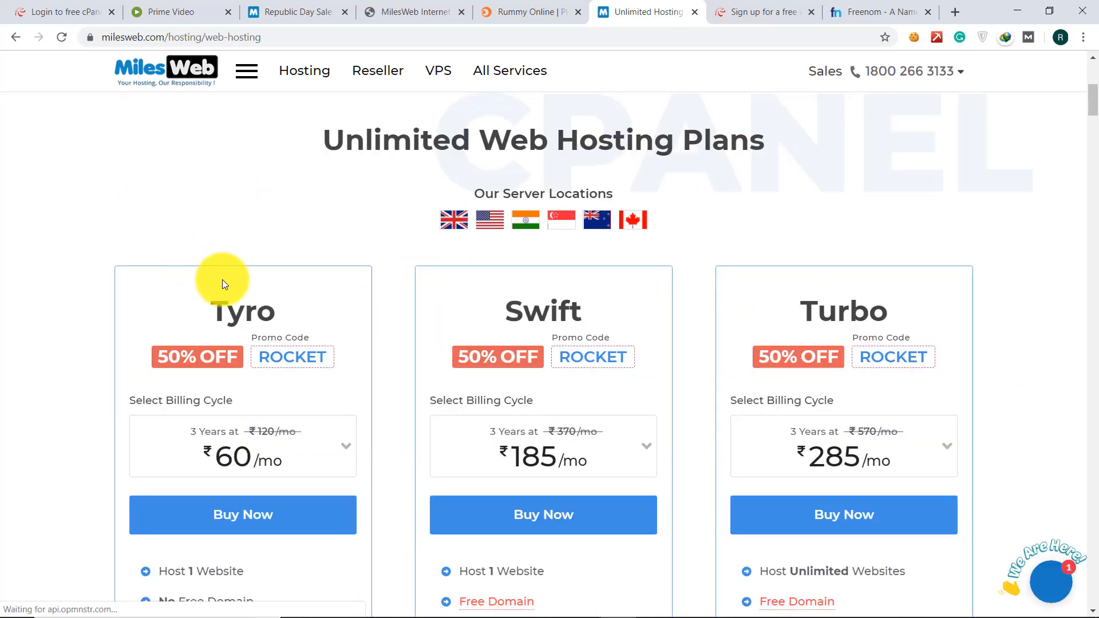
scroll(222, 279, down, 2)
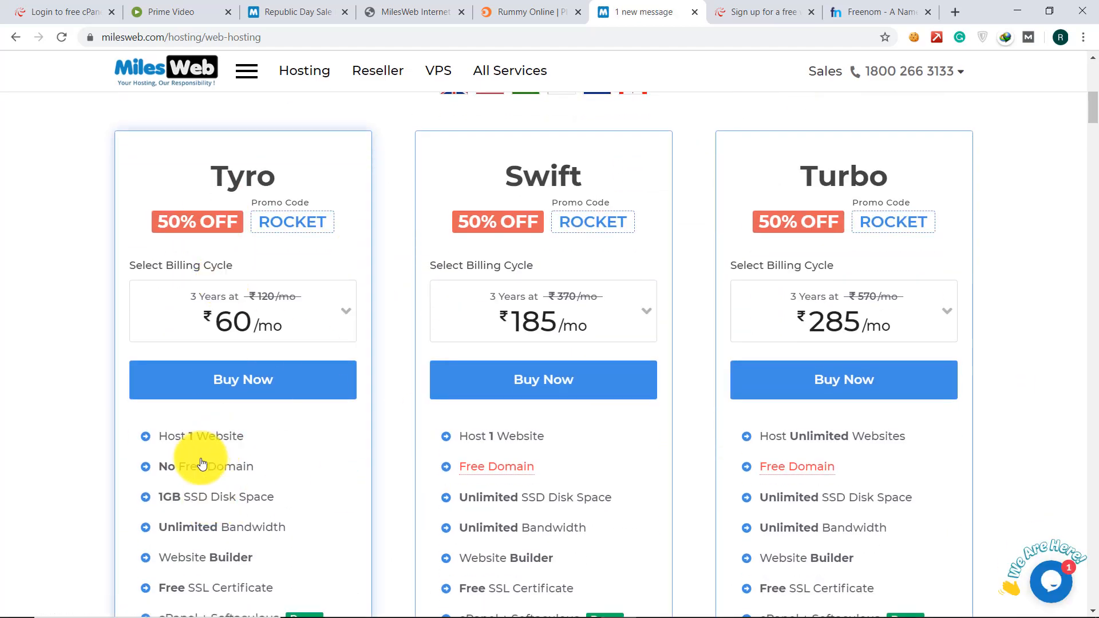
scroll(202, 462, down, 1)
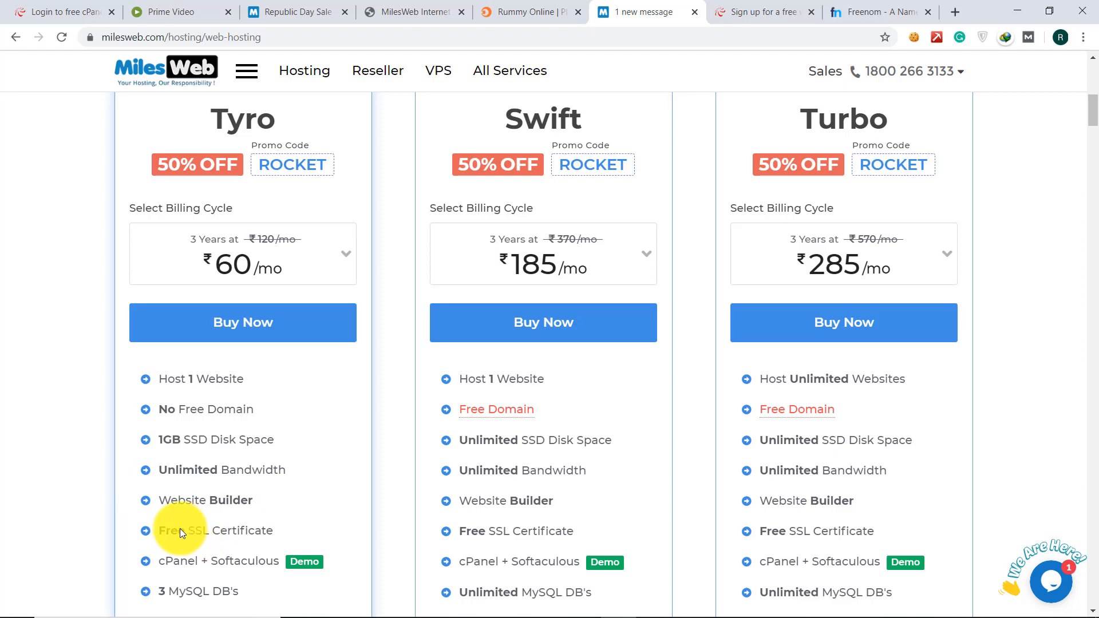
scroll(180, 532, down, 5)
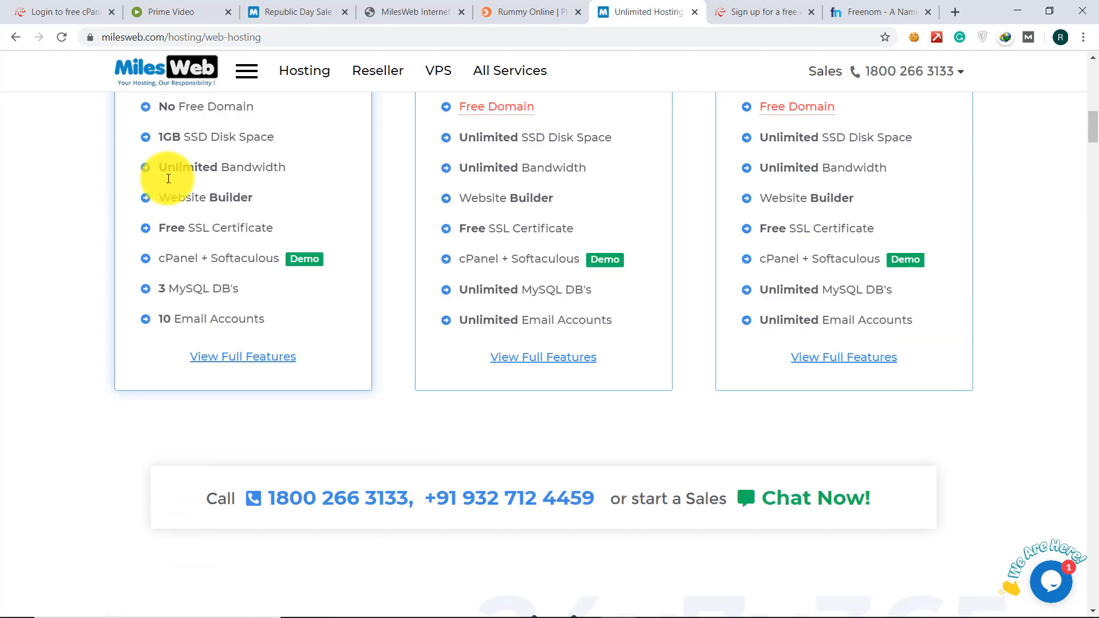
scroll(88, 44, down, 2)
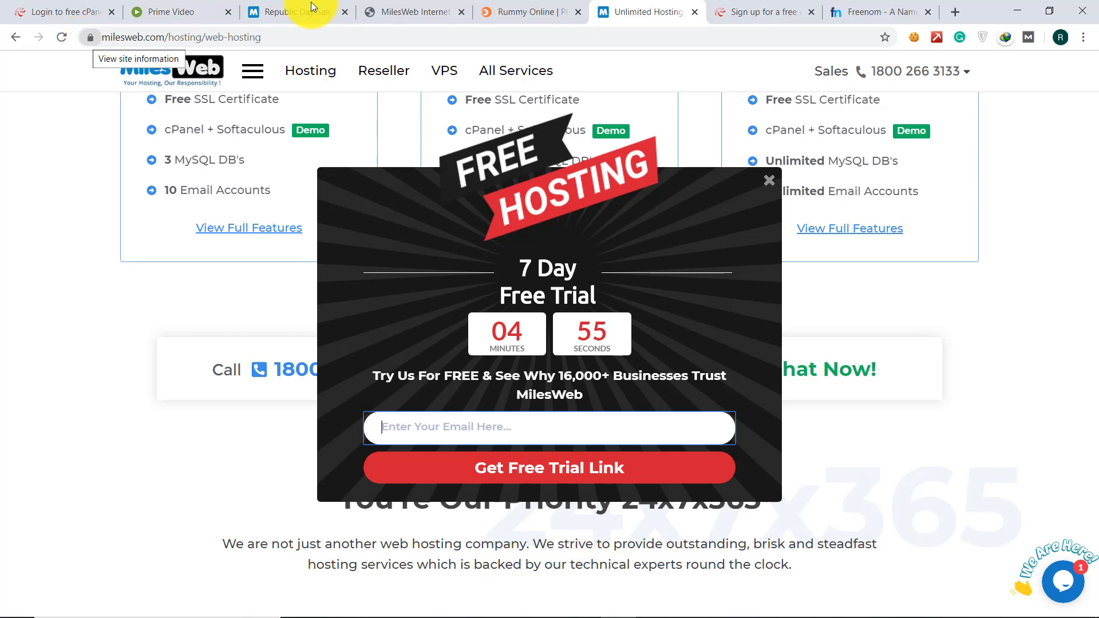
click(766, 183)
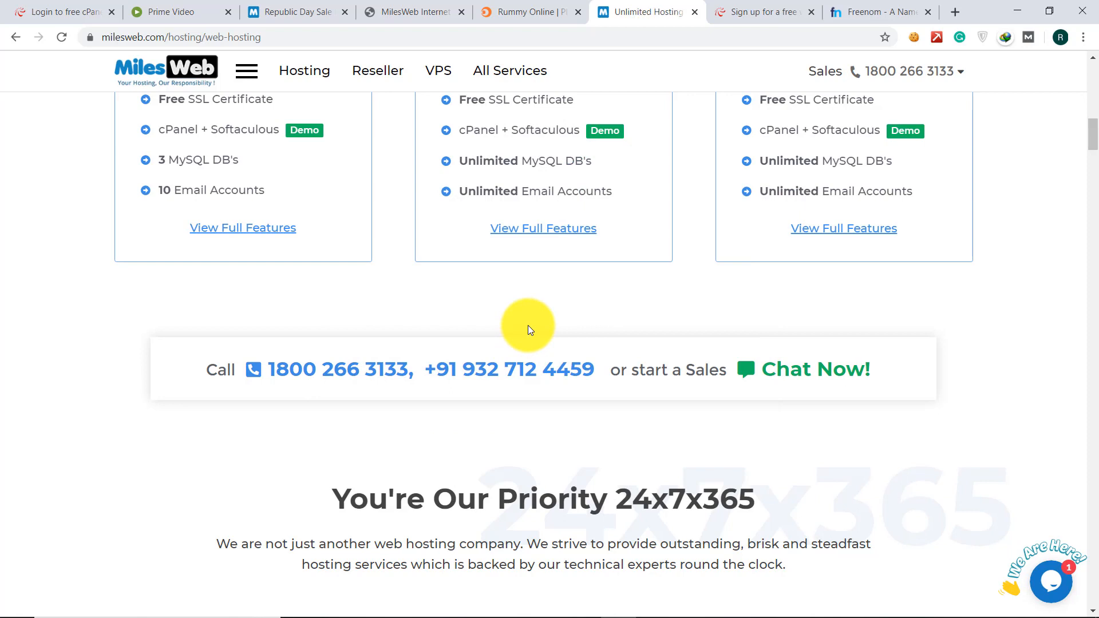
- Review the Tyro, Swift and Turbo cards at ₹60, ₹185 and ₹285/mo, including Free Domain
scroll(528, 325, up, 1)
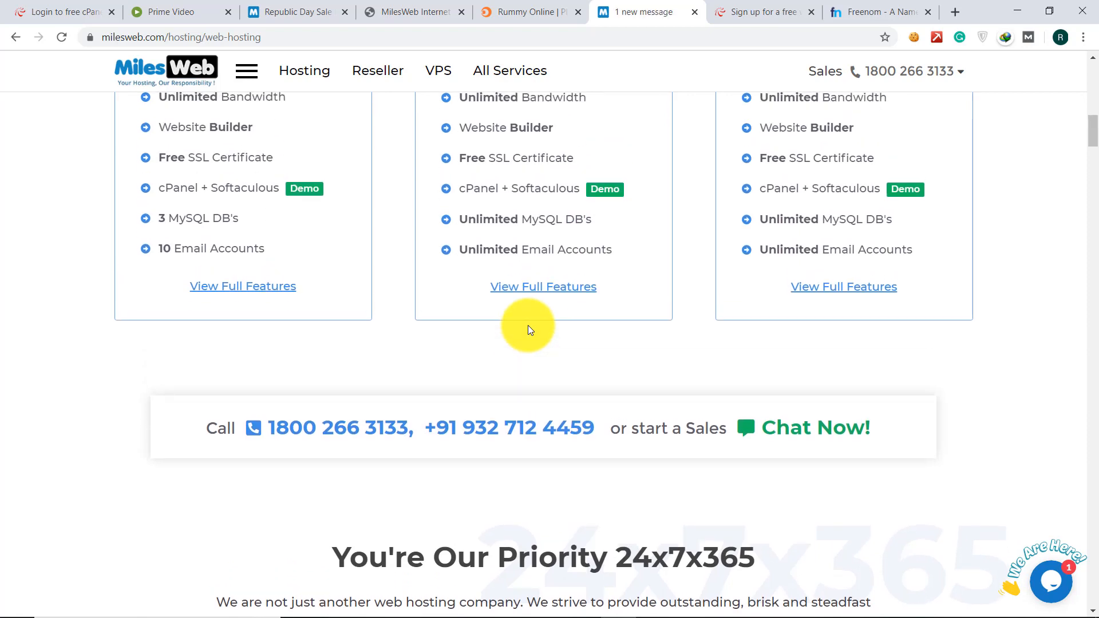
scroll(528, 325, up, 4)
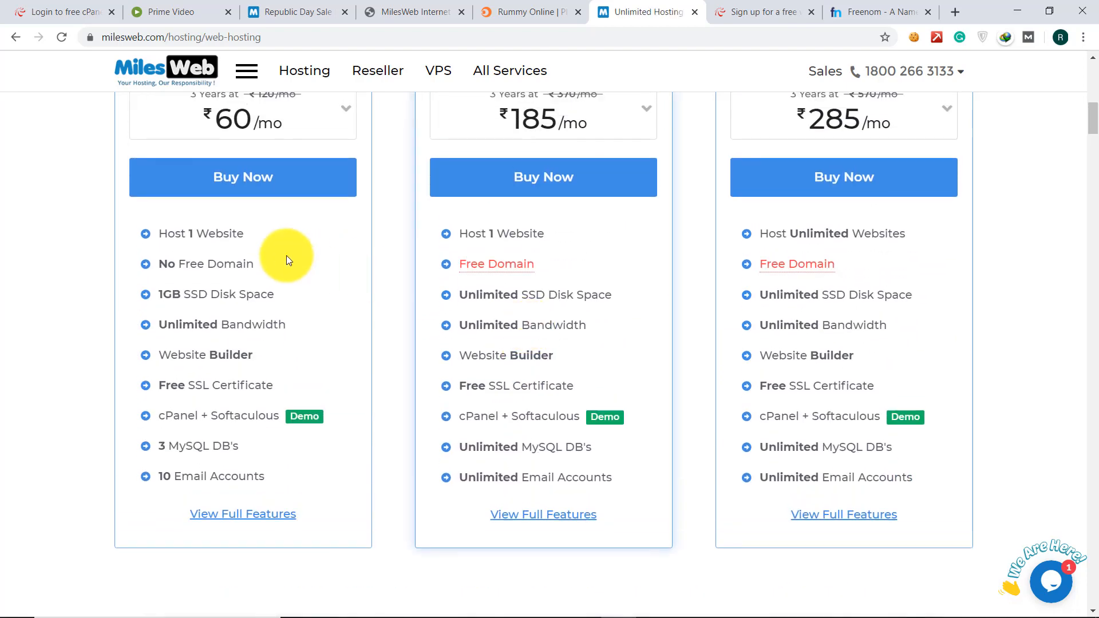
scroll(319, 217, up, 1)
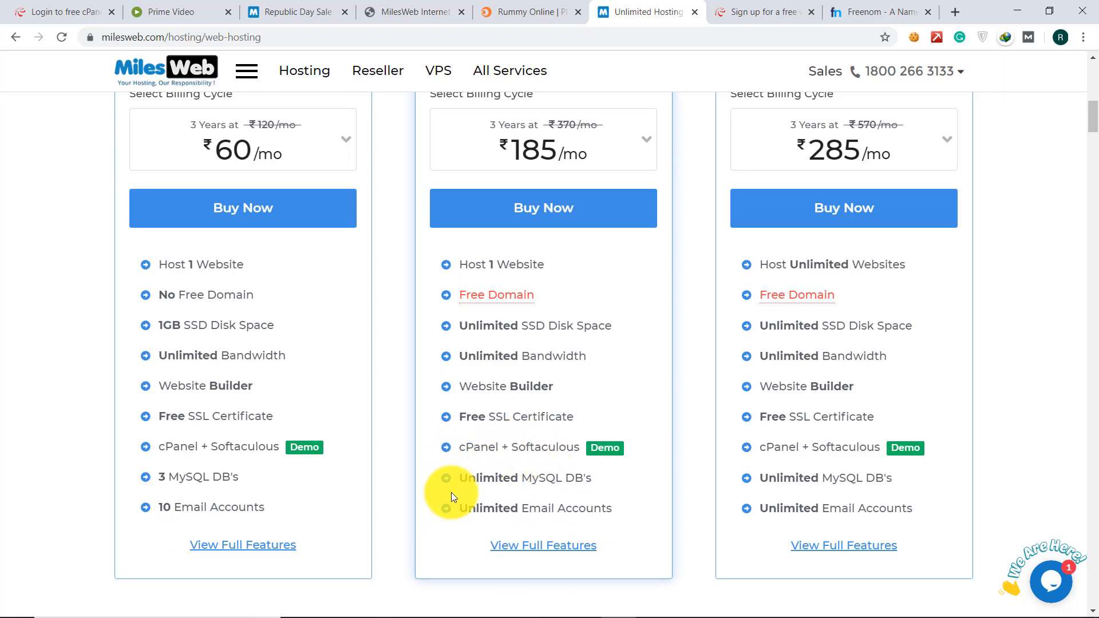
scroll(489, 452, up, 2)
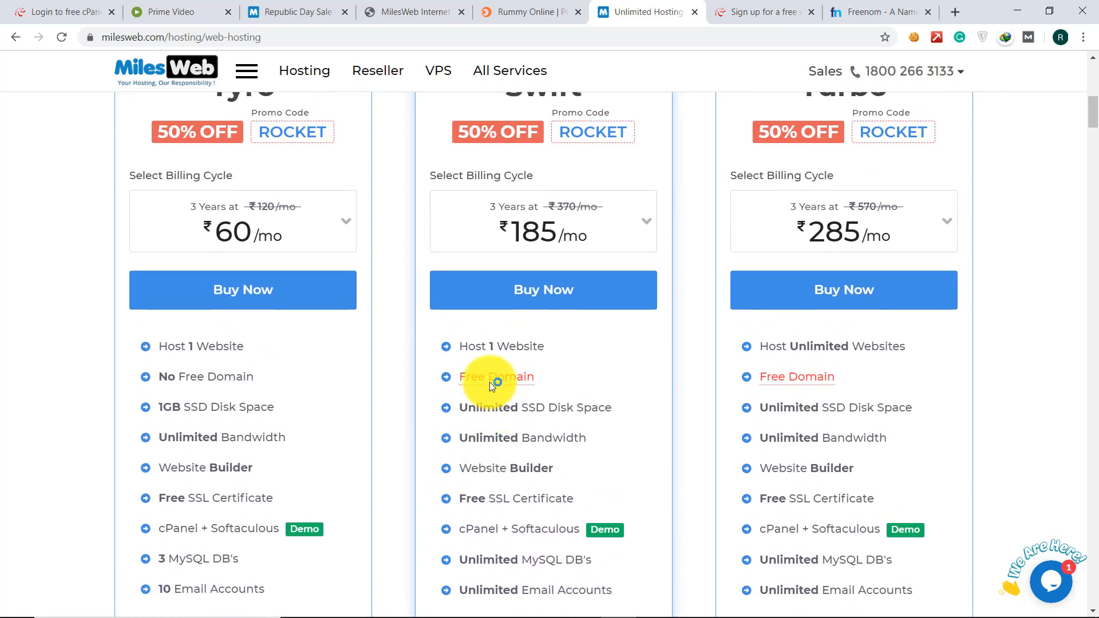
mouse_move(474, 378)
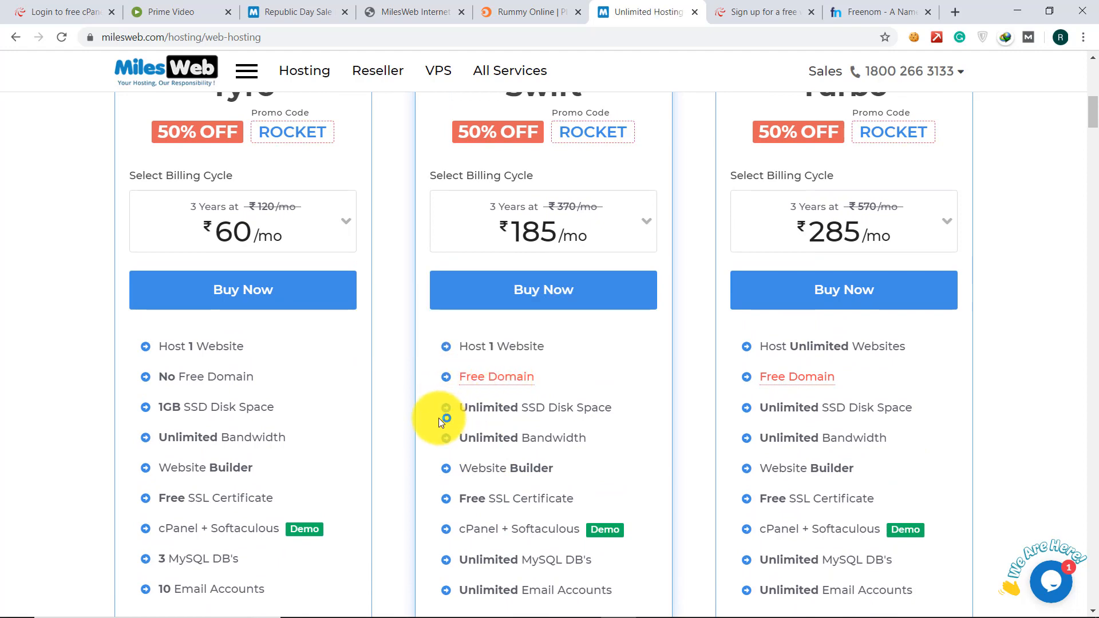
scroll(438, 417, up, 2)
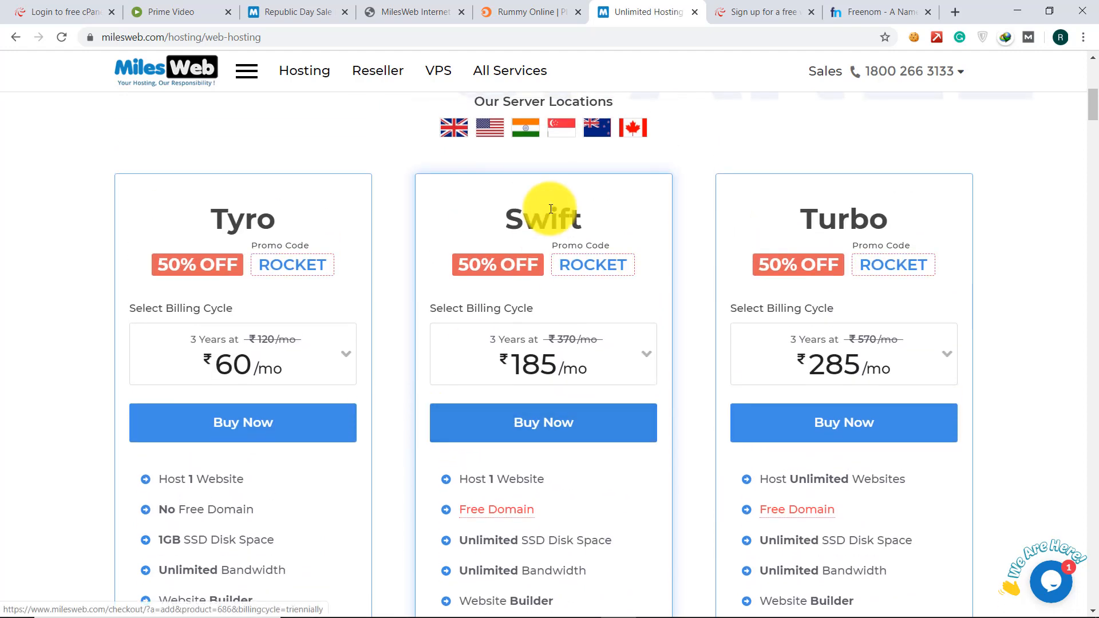
scroll(552, 230, down, 2)
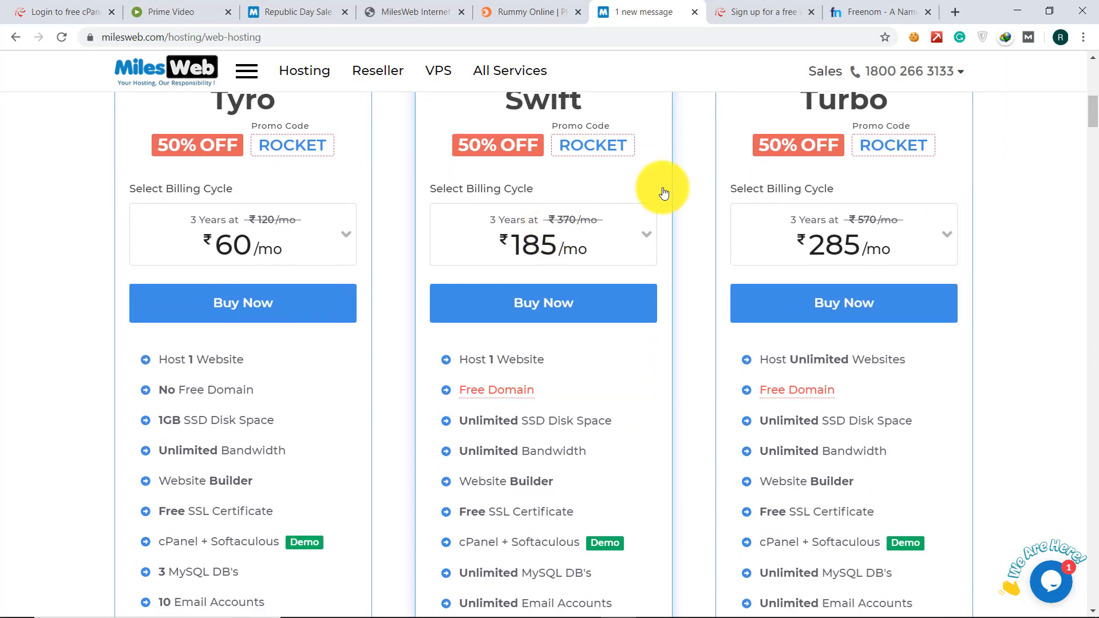
scroll(805, 292, up, 1)
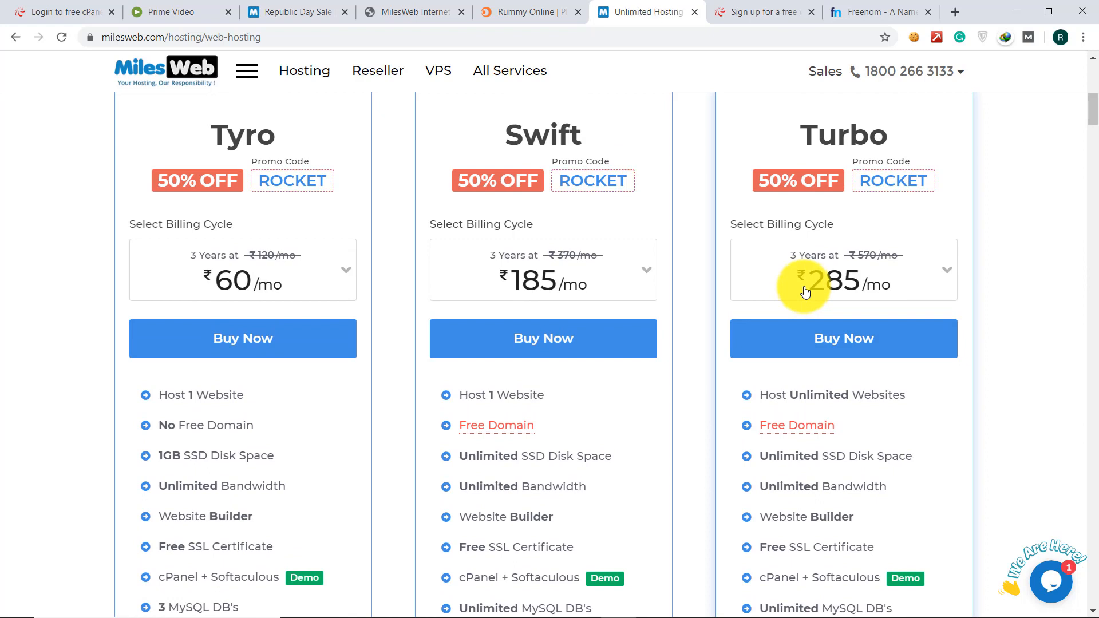
scroll(802, 281, down, 2)
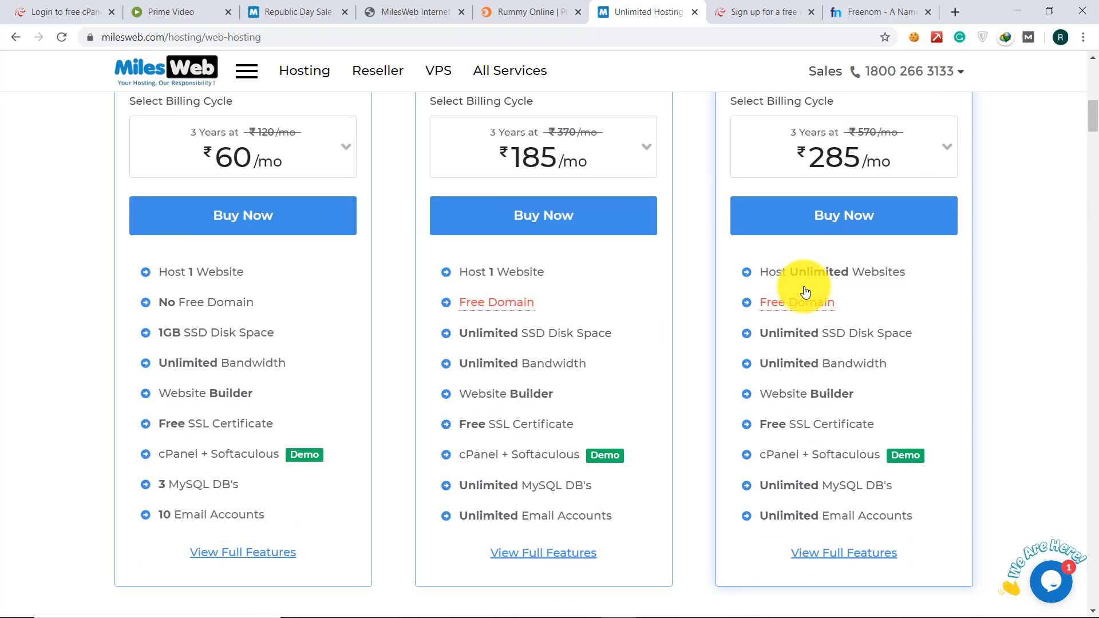
- Check out the Swift plan, keeping Triennially billing at Rs 370.00 per month
click(515, 211)
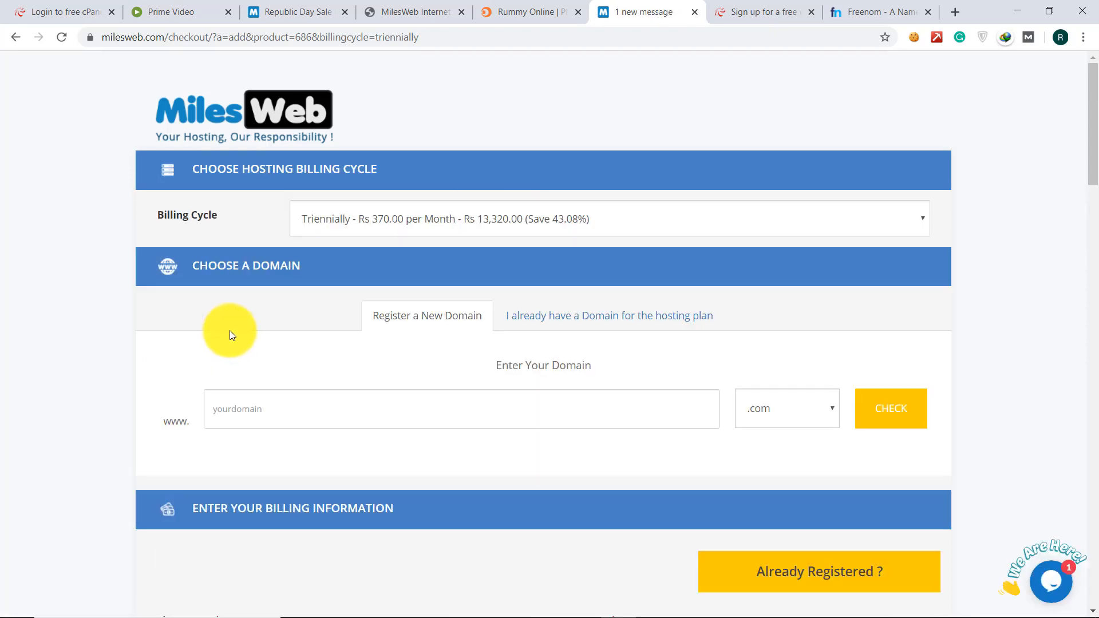
click(399, 228)
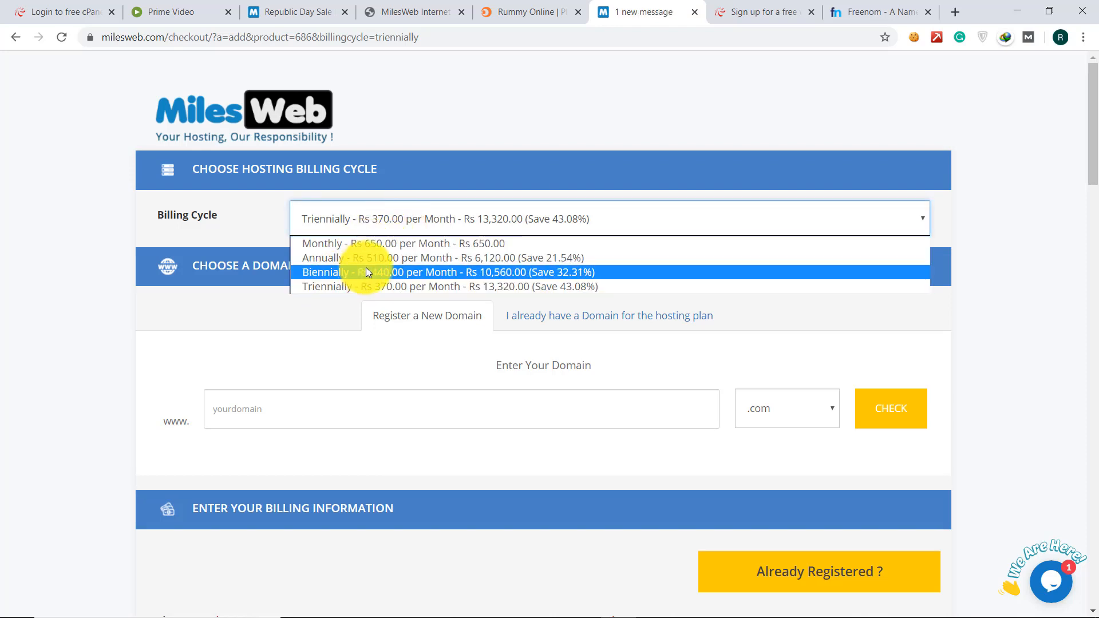
click(233, 339)
- Check narutofriend.com availability (Rs 749.00 annually) and scroll to the billing information form
click(229, 411)
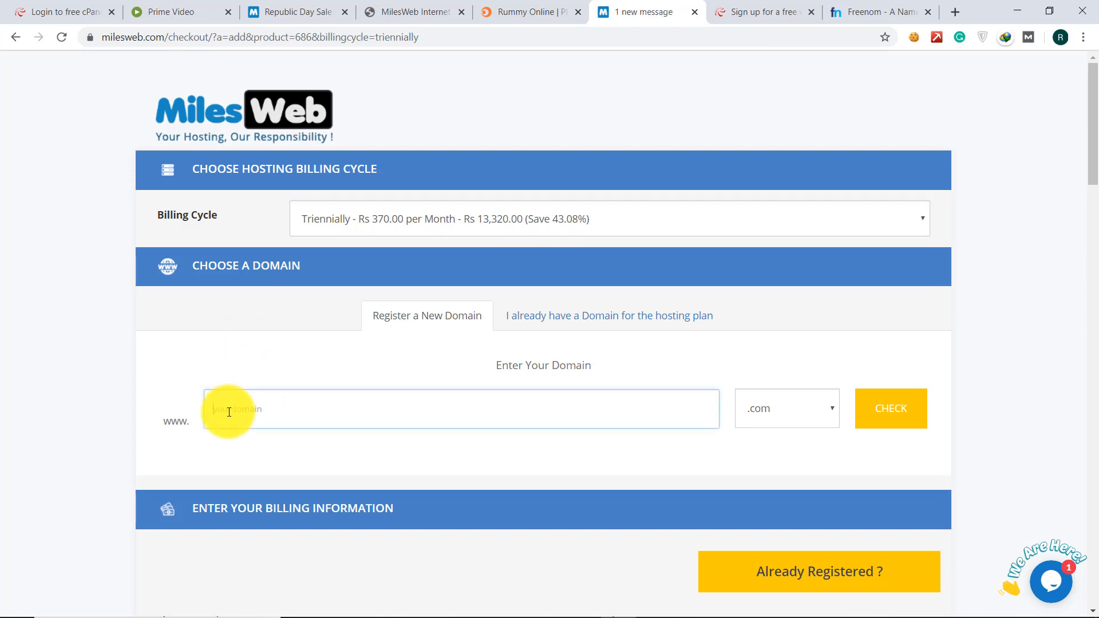
scroll(229, 412, down, 2)
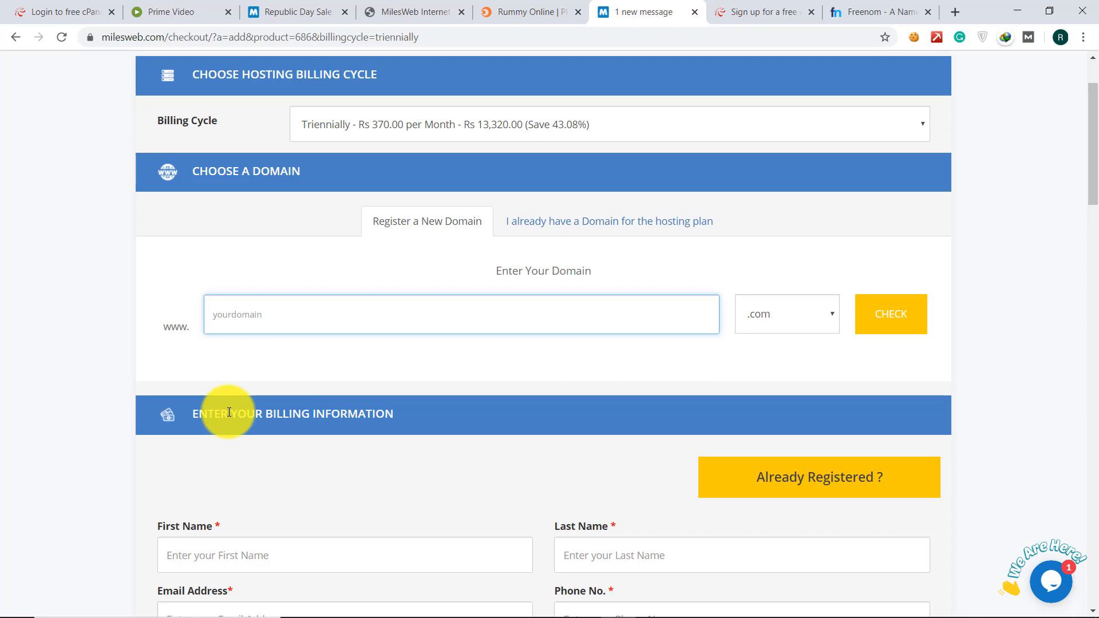
text(narutofriend)
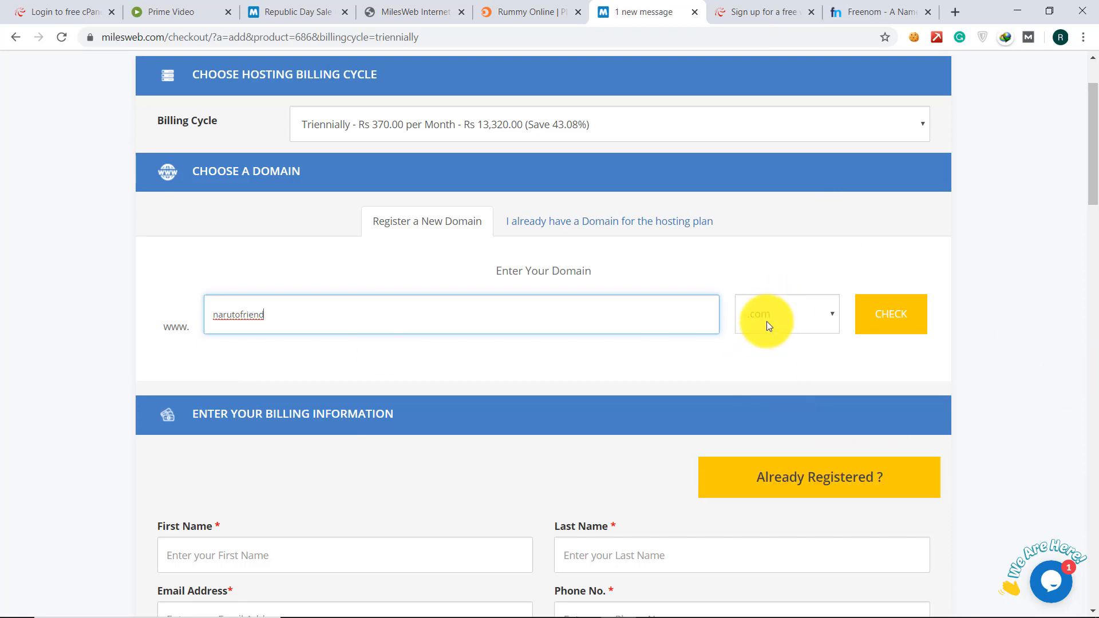
scroll(766, 324, down, 2)
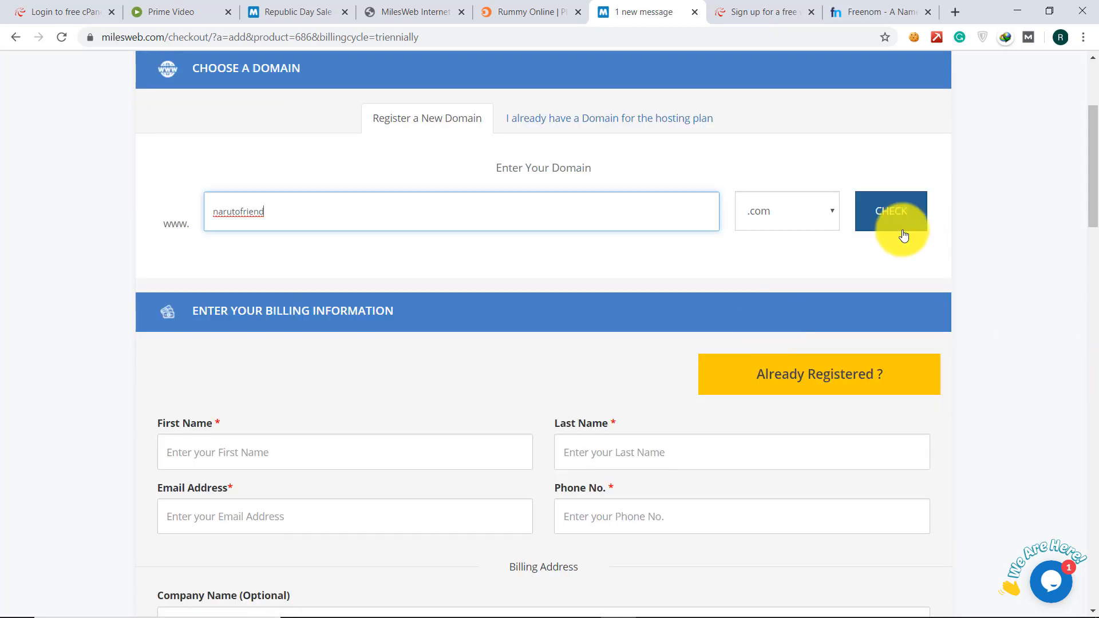
click(903, 233)
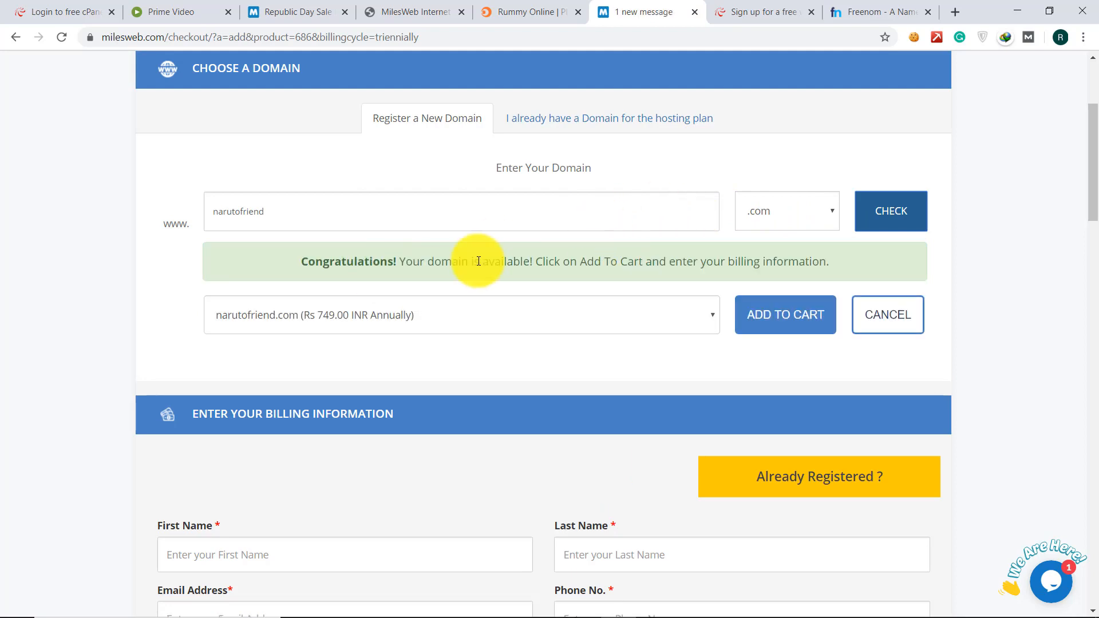
scroll(483, 282, down, 2)
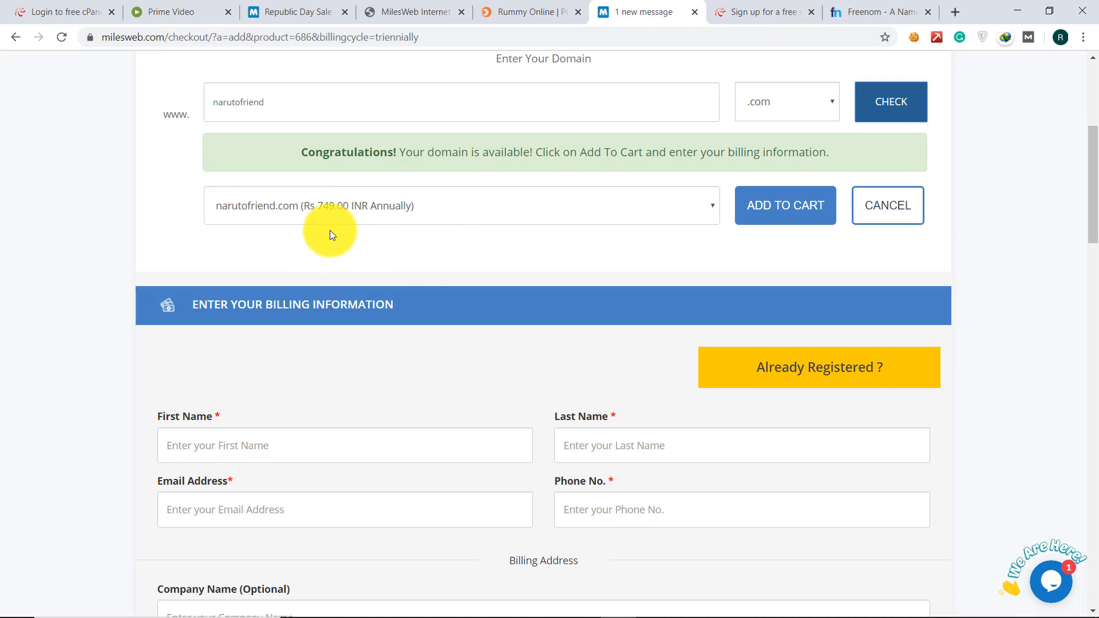
scroll(330, 230, down, 3)
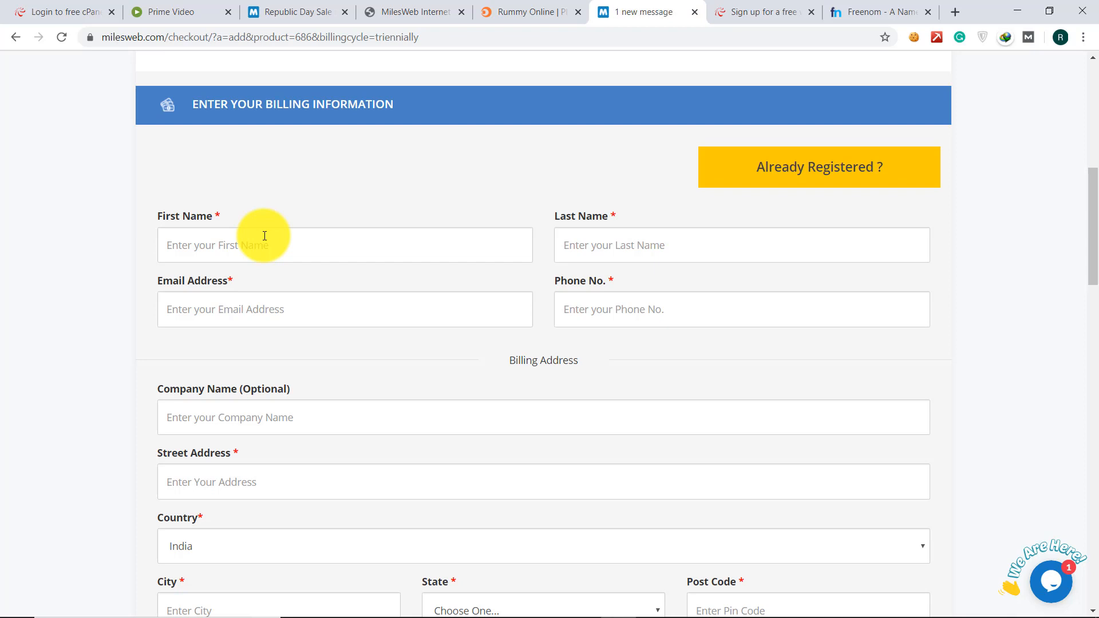
scroll(265, 235, down, 1)
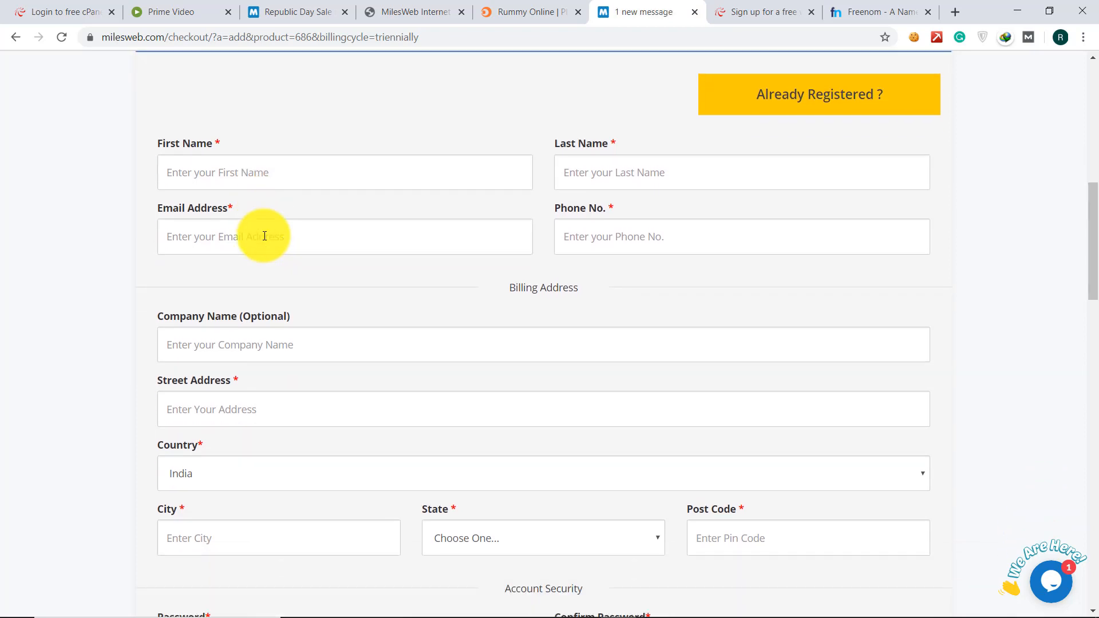
click(196, 162)
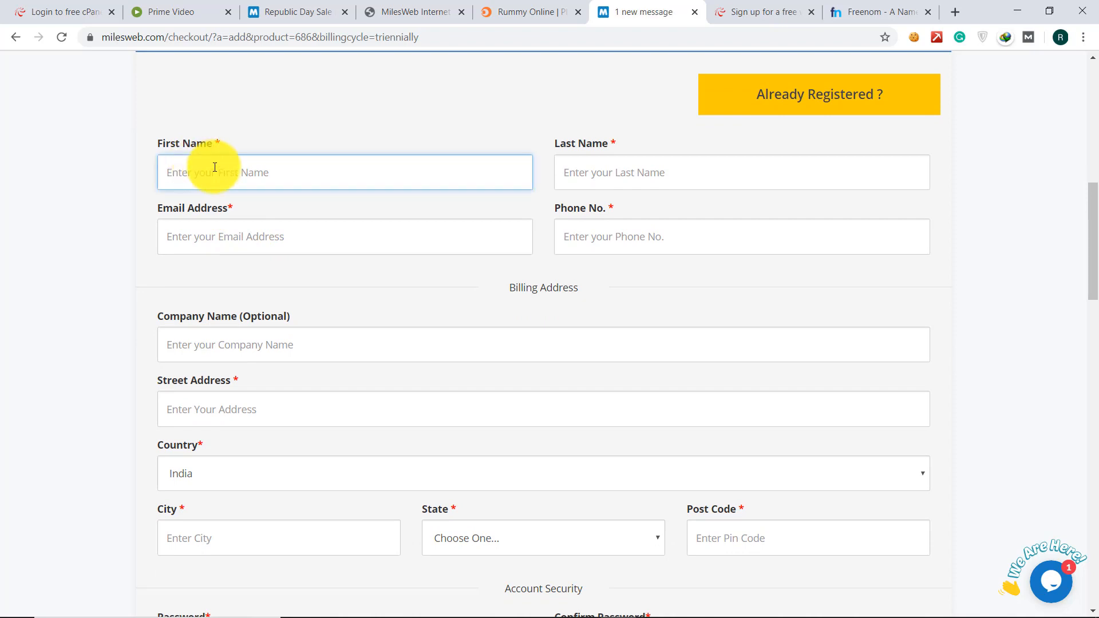
key(Tab)
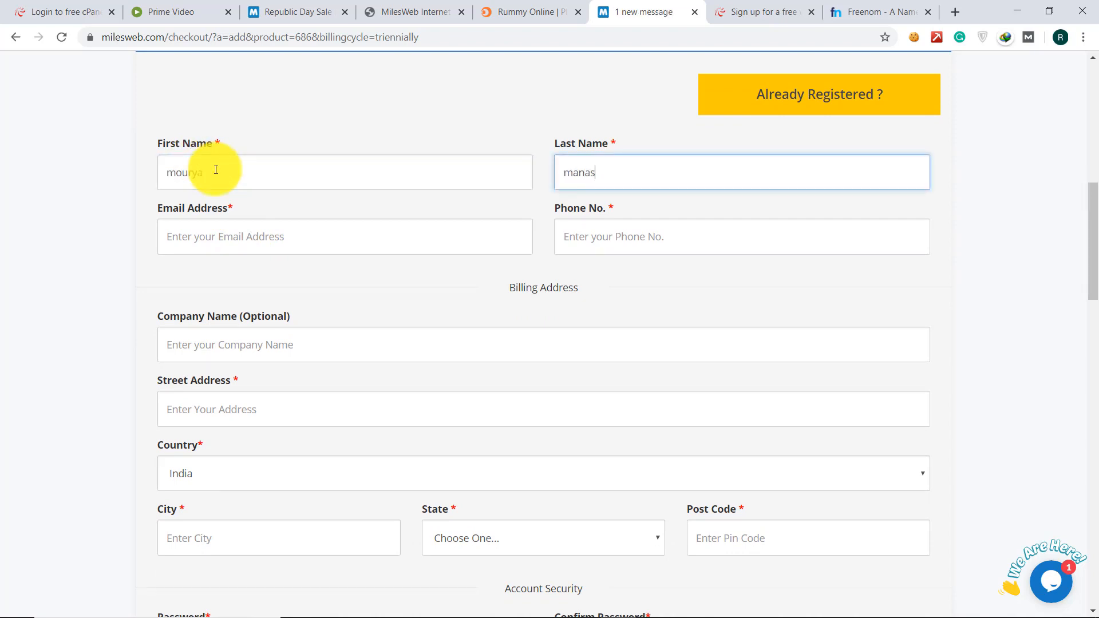
click(238, 231)
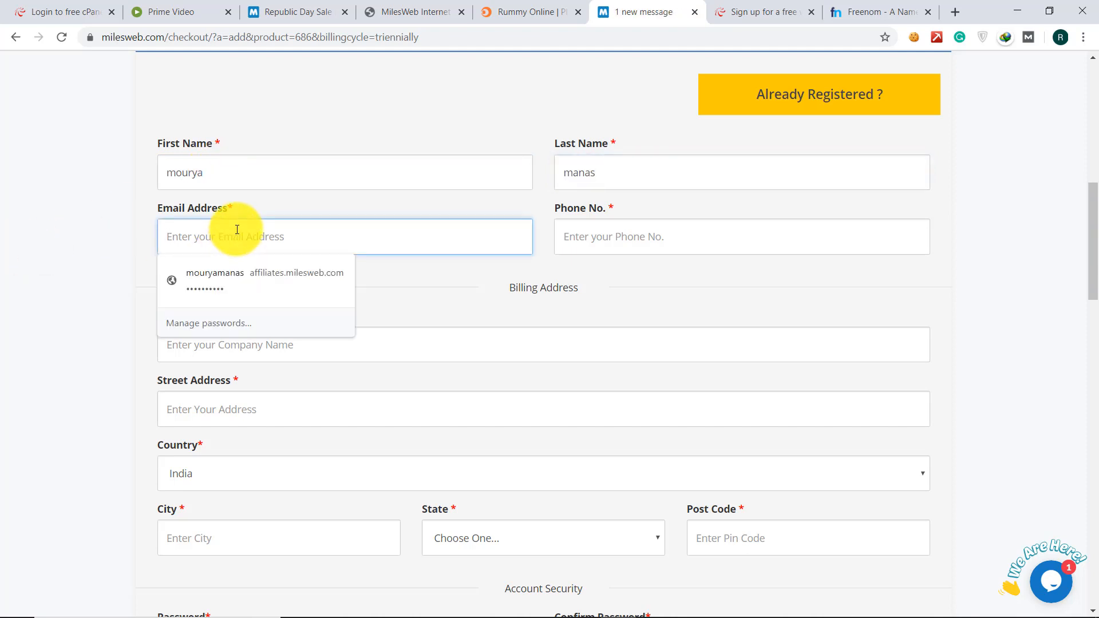
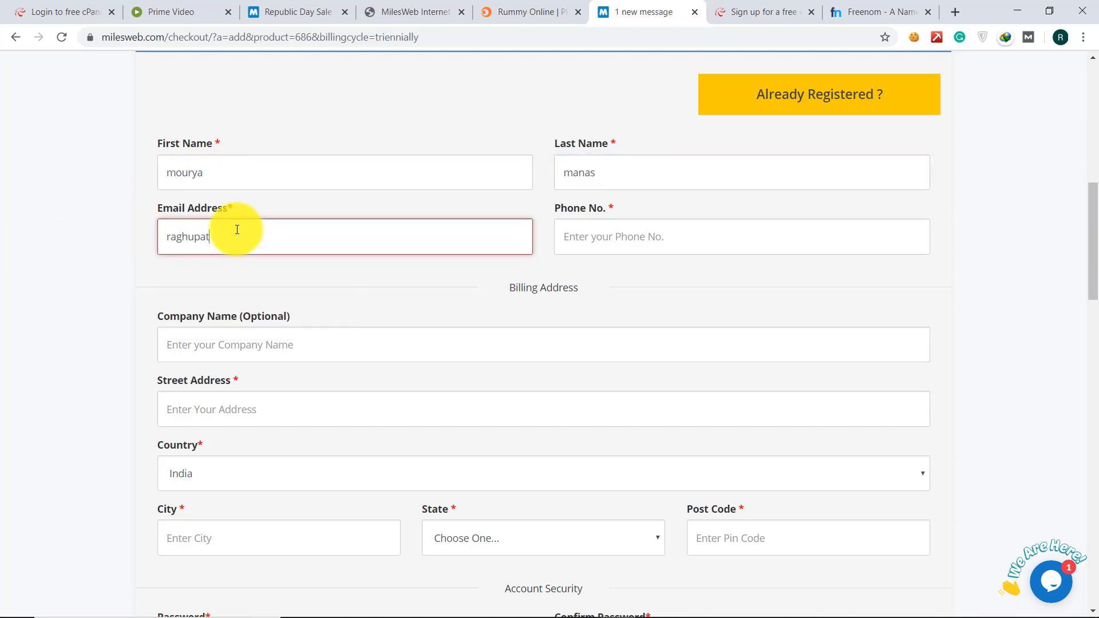
key(Tab)
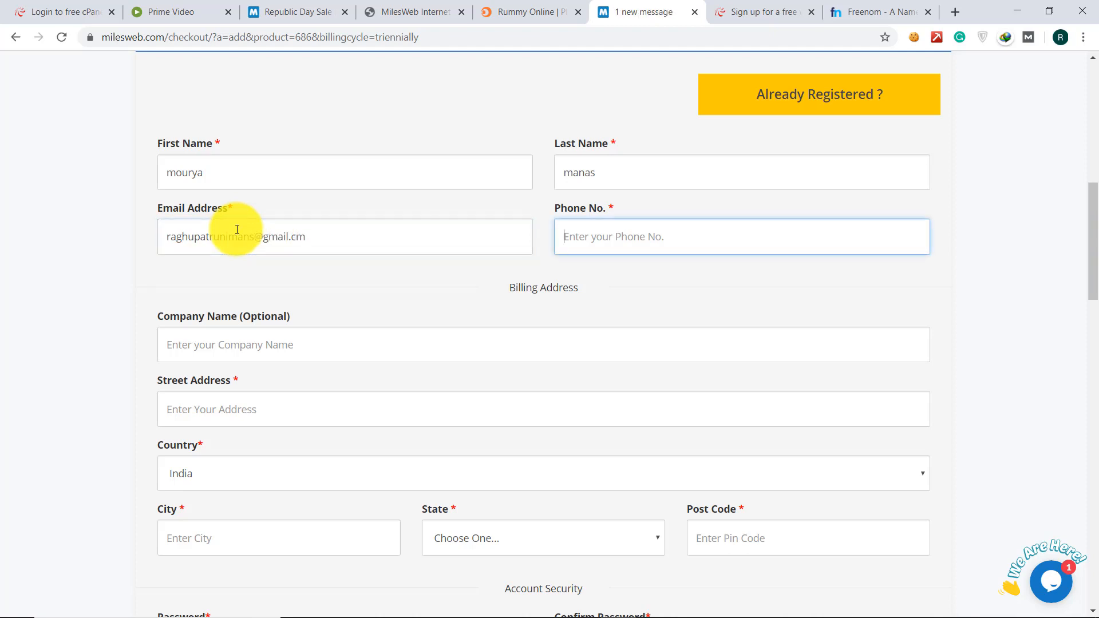
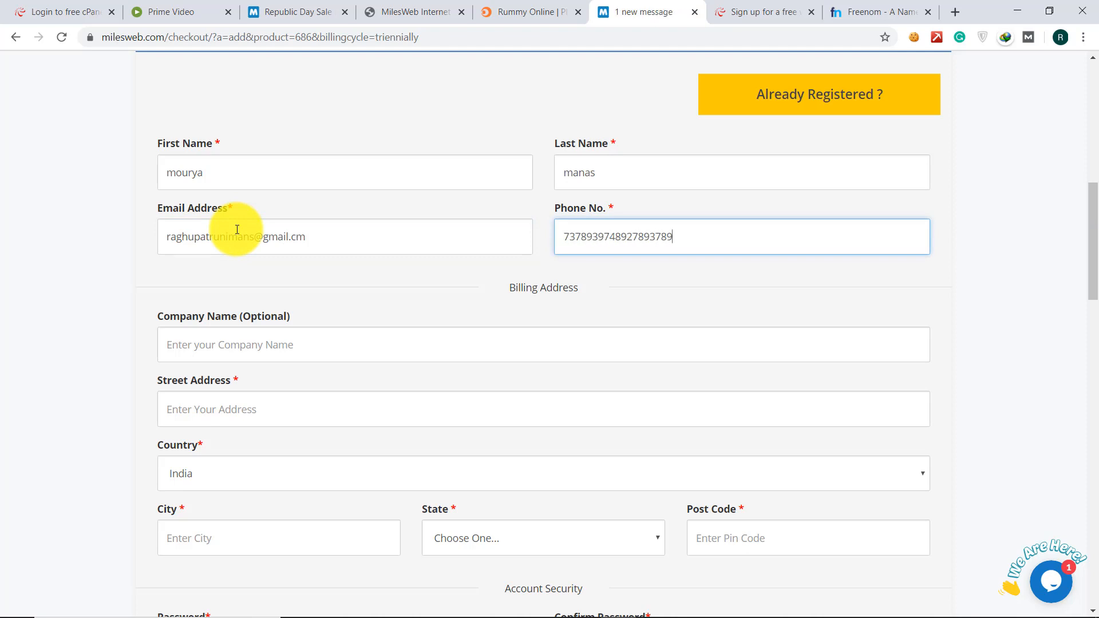
scroll(237, 229, down, 1)
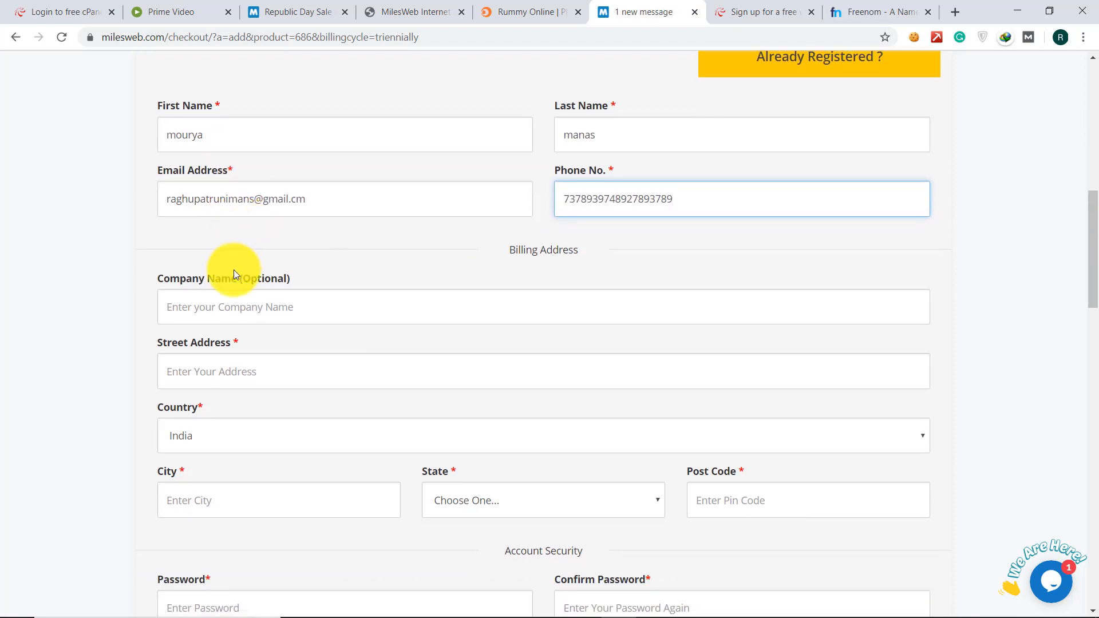
click(221, 307)
scroll(222, 308, down, 1)
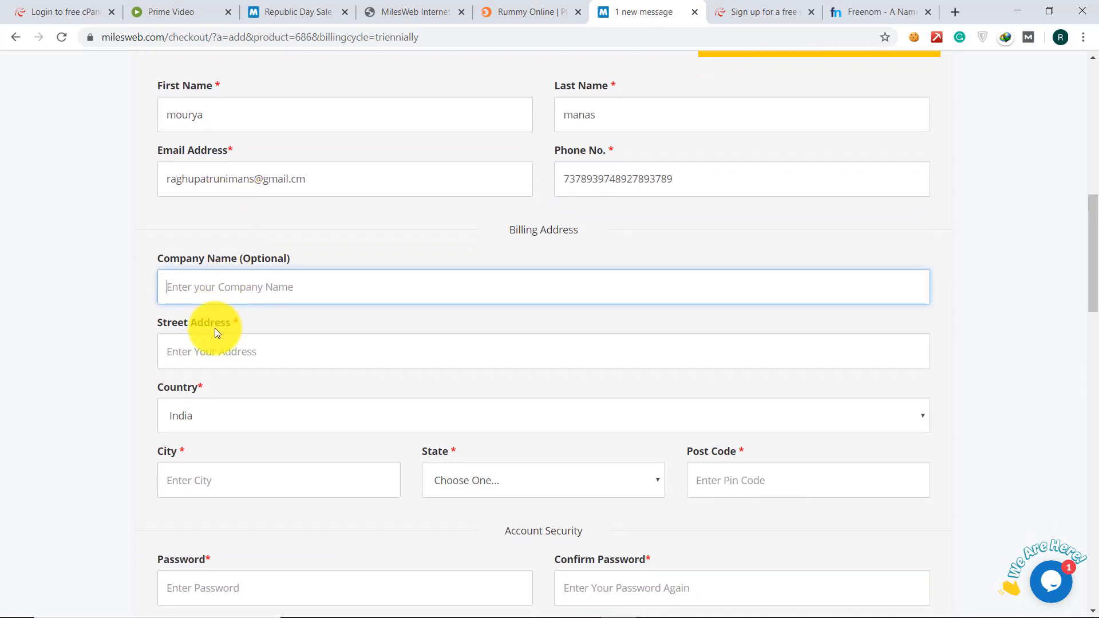
click(210, 343)
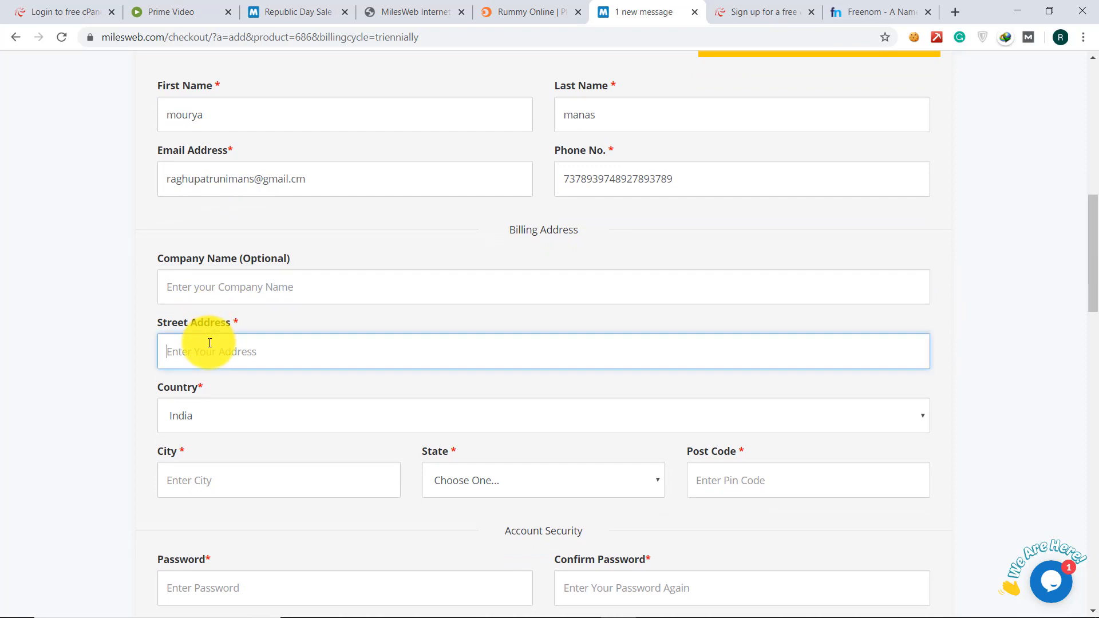
scroll(210, 343, down, 1)
click(208, 342)
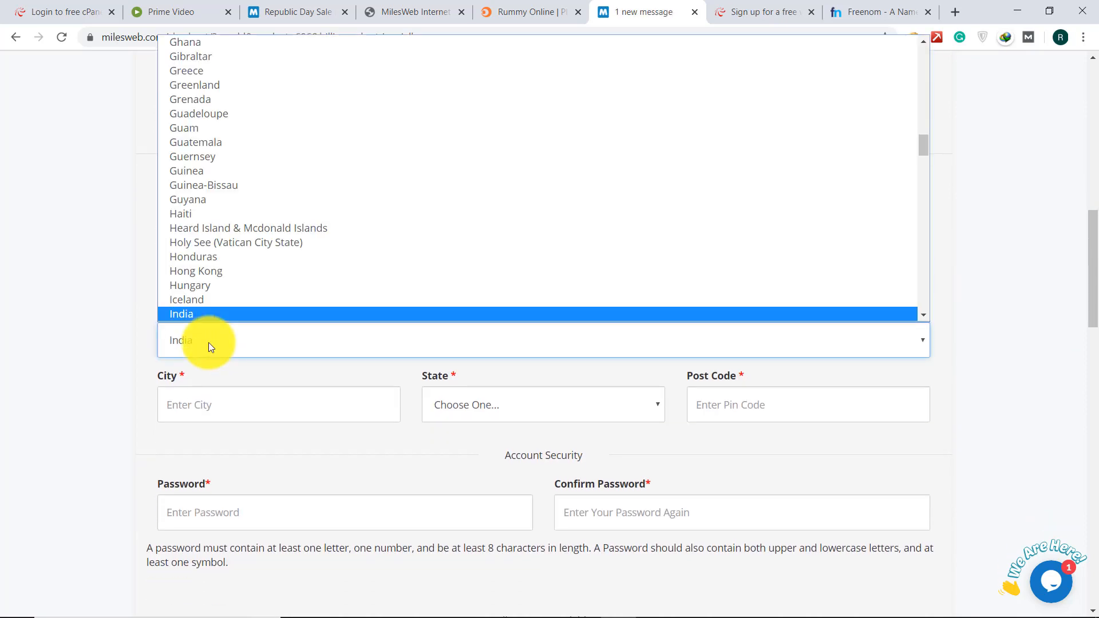
key(Up)
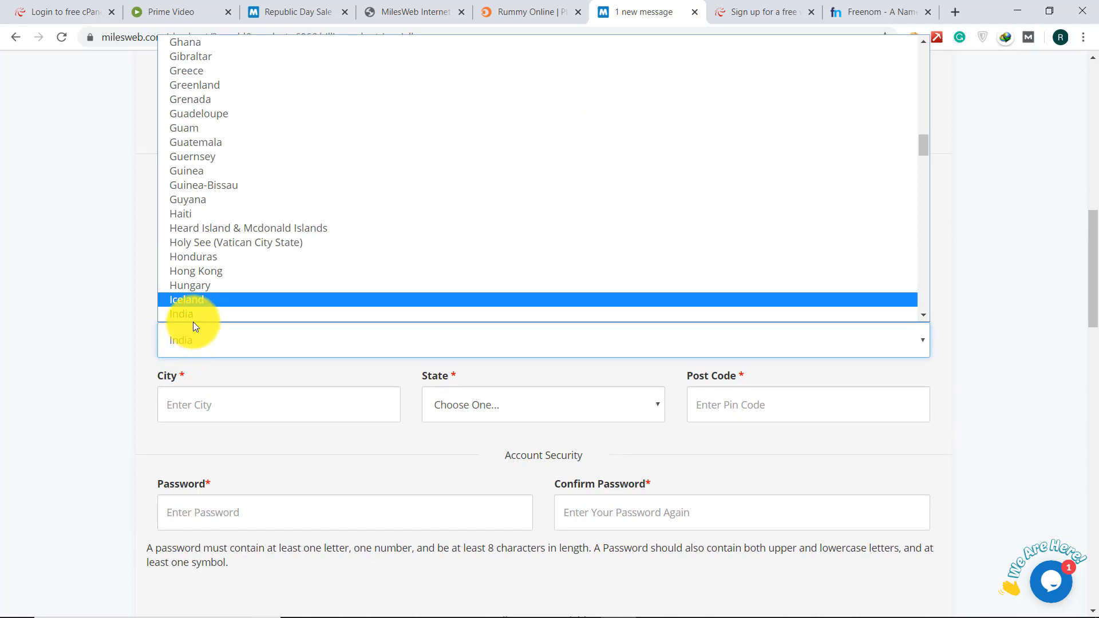
scroll(193, 320, down, 1)
click(68, 283)
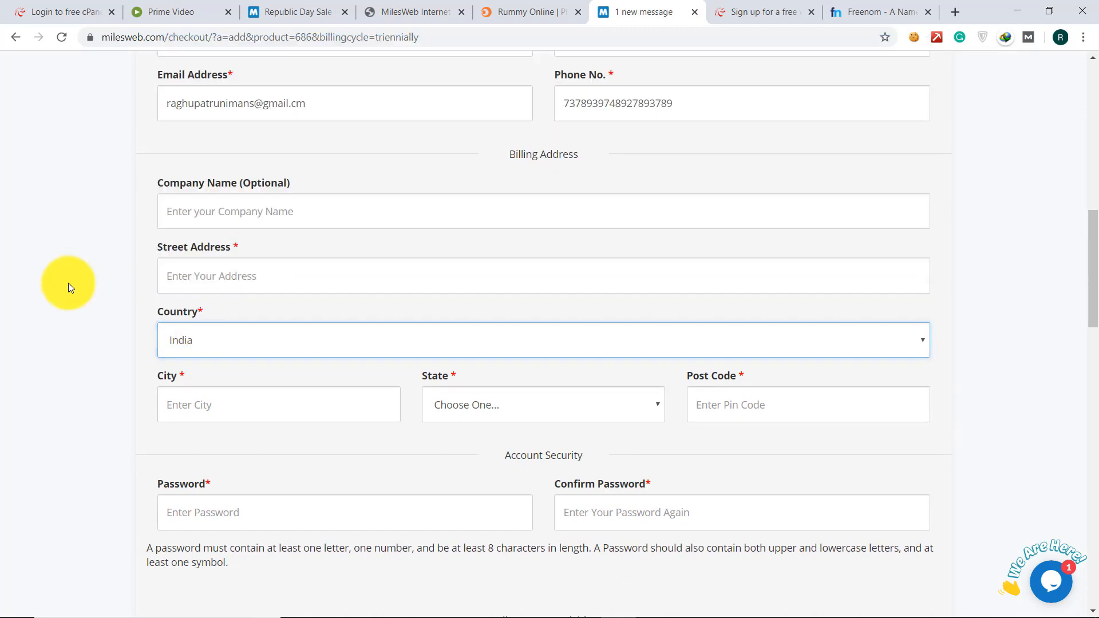
scroll(67, 283, down, 1)
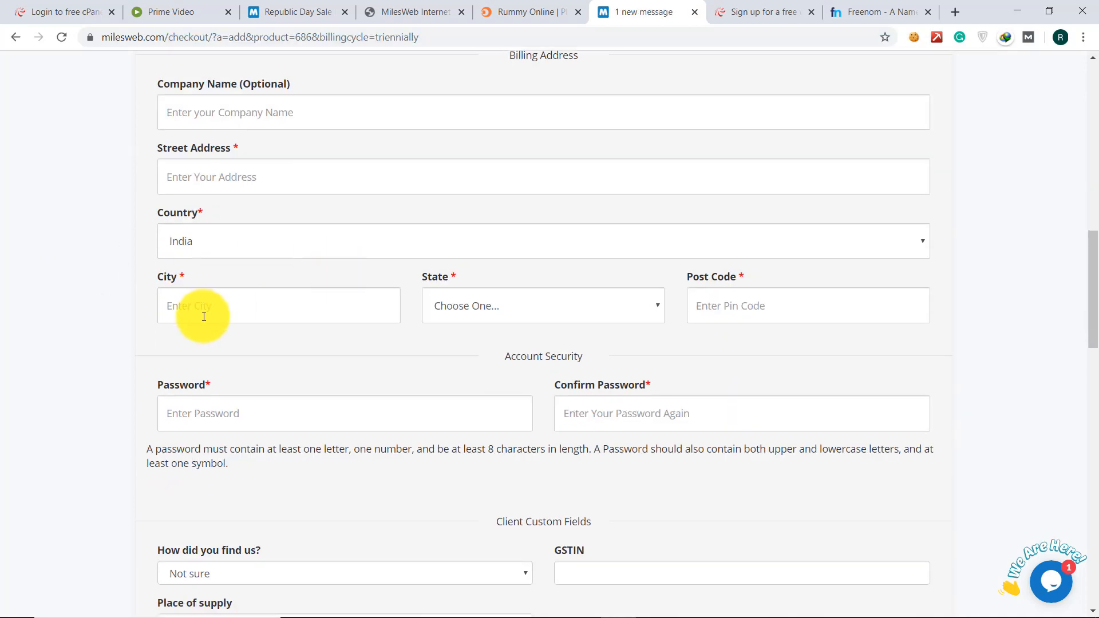
click(200, 311)
click(445, 321)
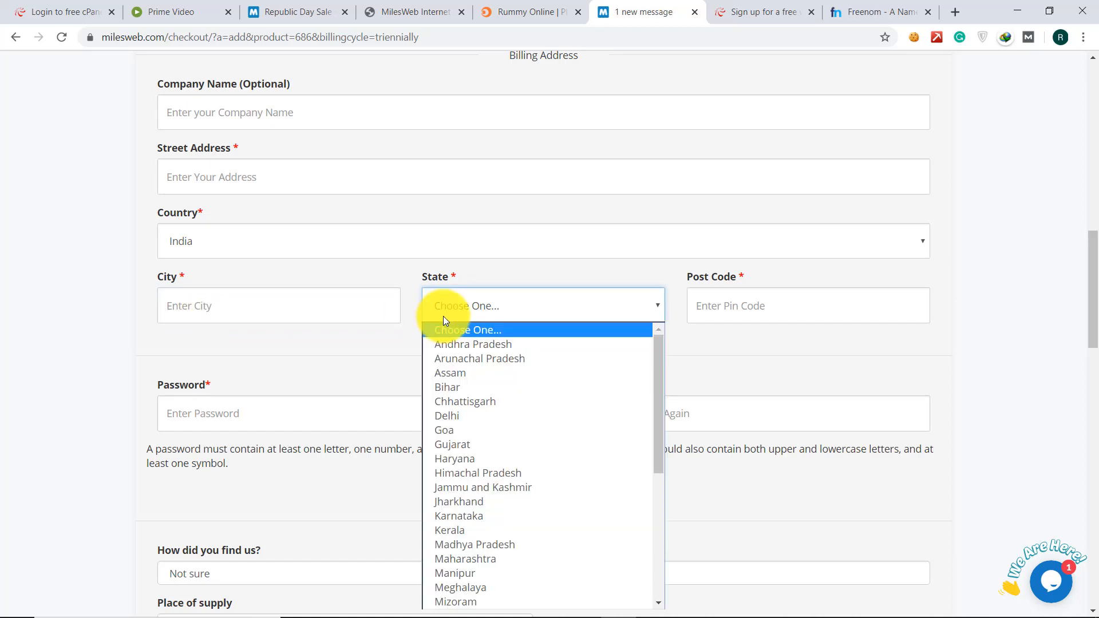
click(139, 387)
scroll(139, 387, down, 4)
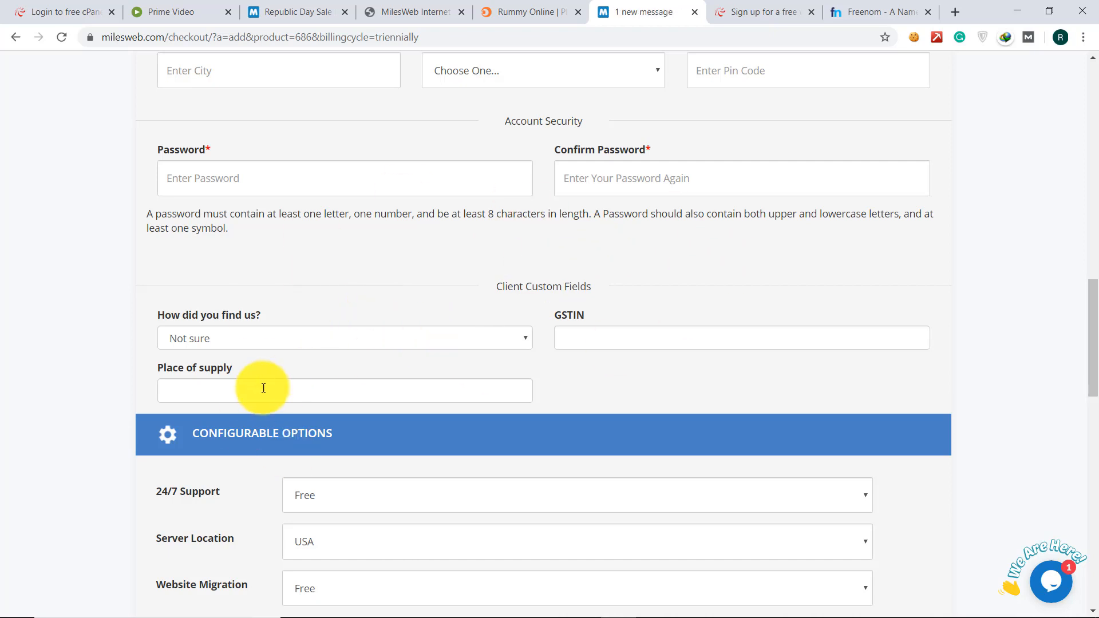
- Review the two Swift triennial items totalling Rs 31435.20 and select Razorpay for payment
scroll(262, 385, down, 1)
scroll(262, 389, down, 2)
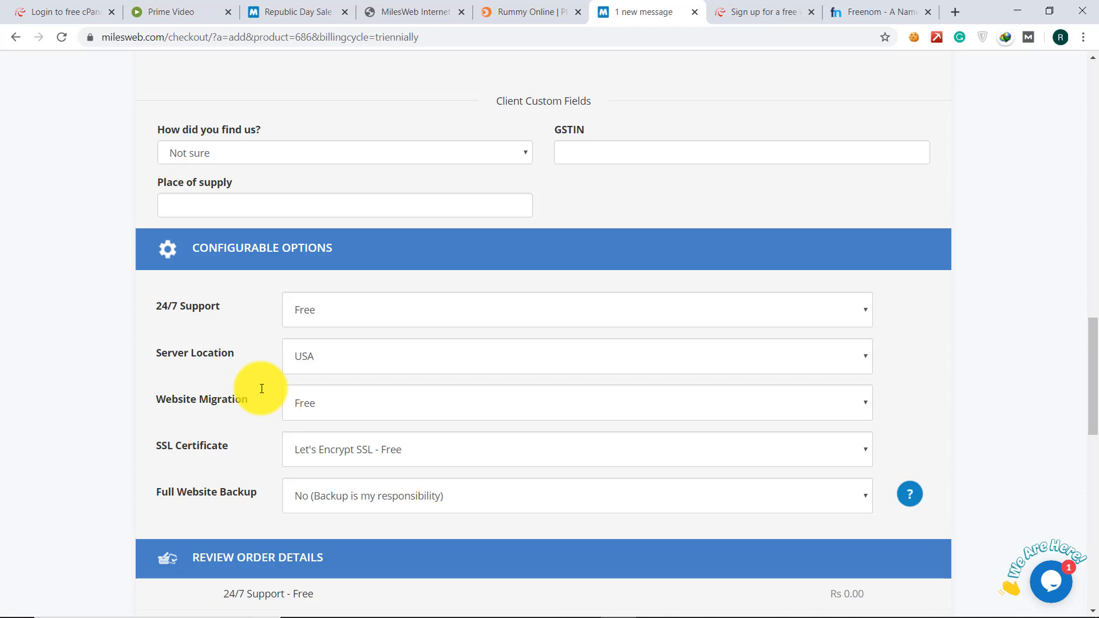
scroll(261, 389, down, 2)
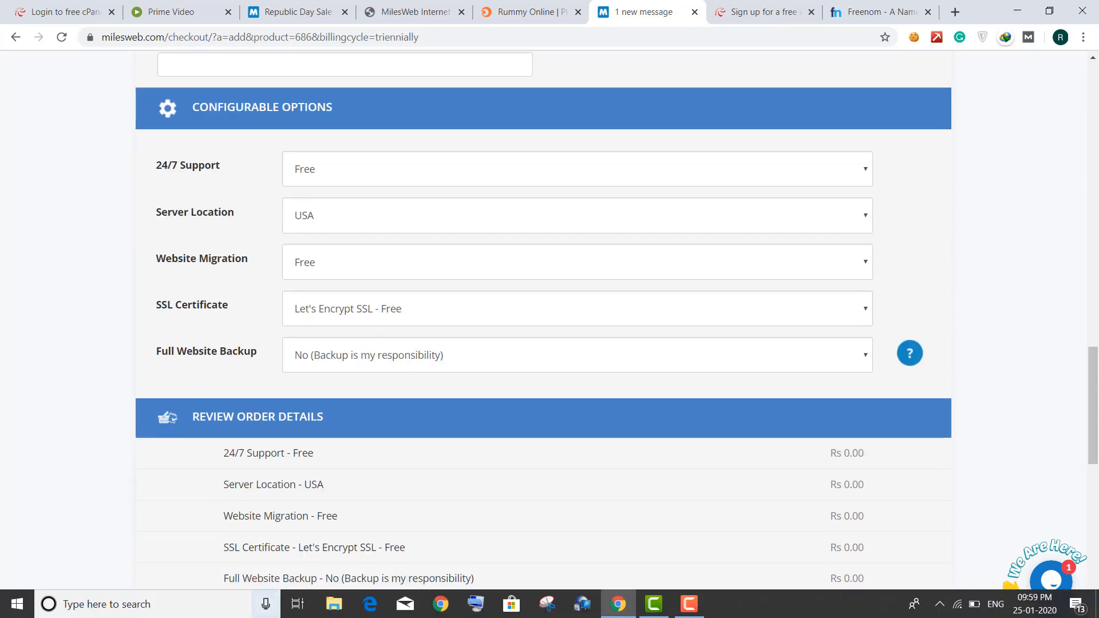
scroll(337, 492, down, 3)
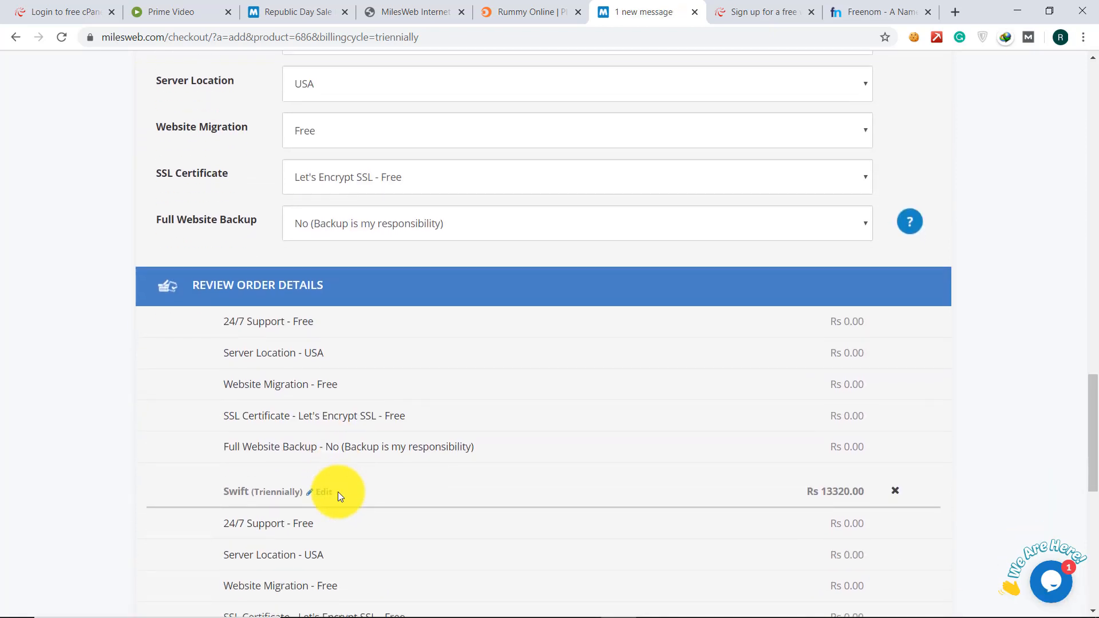
scroll(338, 492, down, 3)
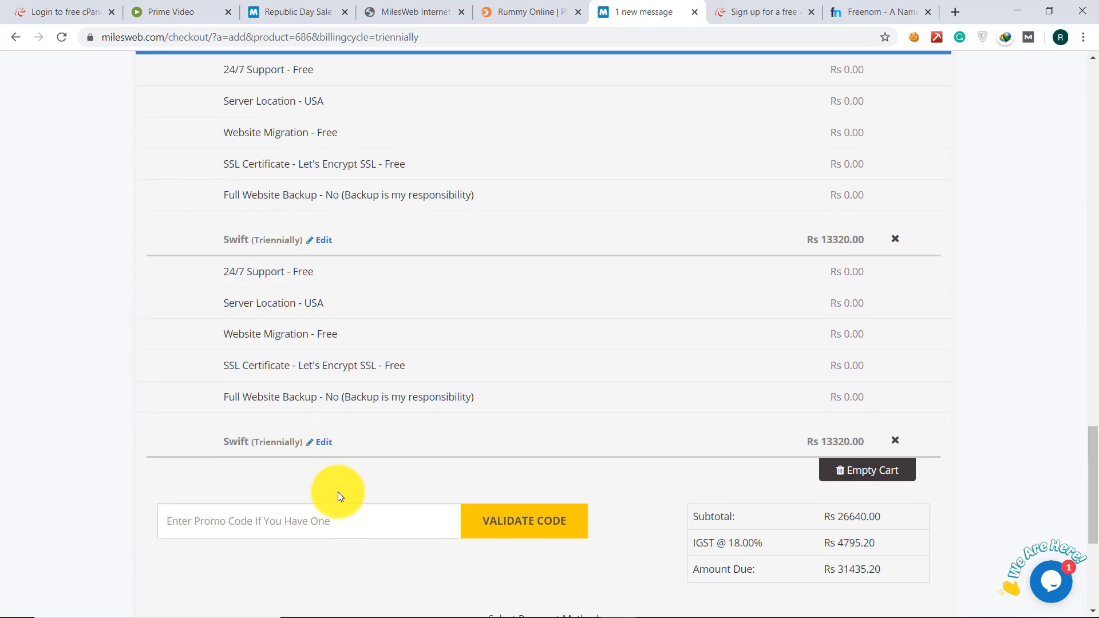
scroll(557, 380, down, 2)
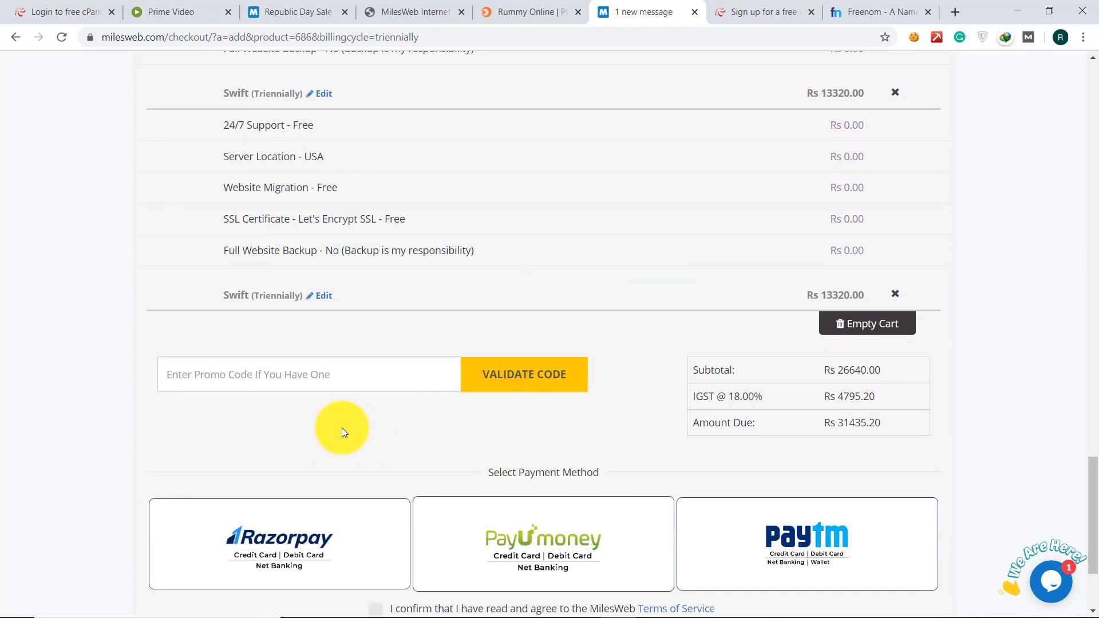
click(298, 376)
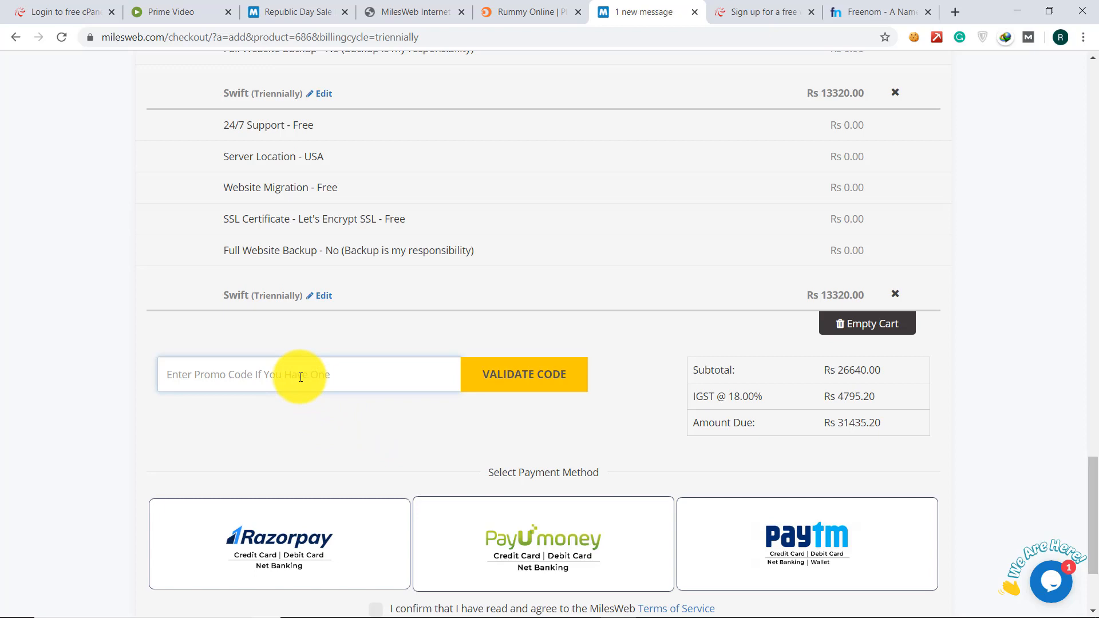
scroll(300, 376, down, 2)
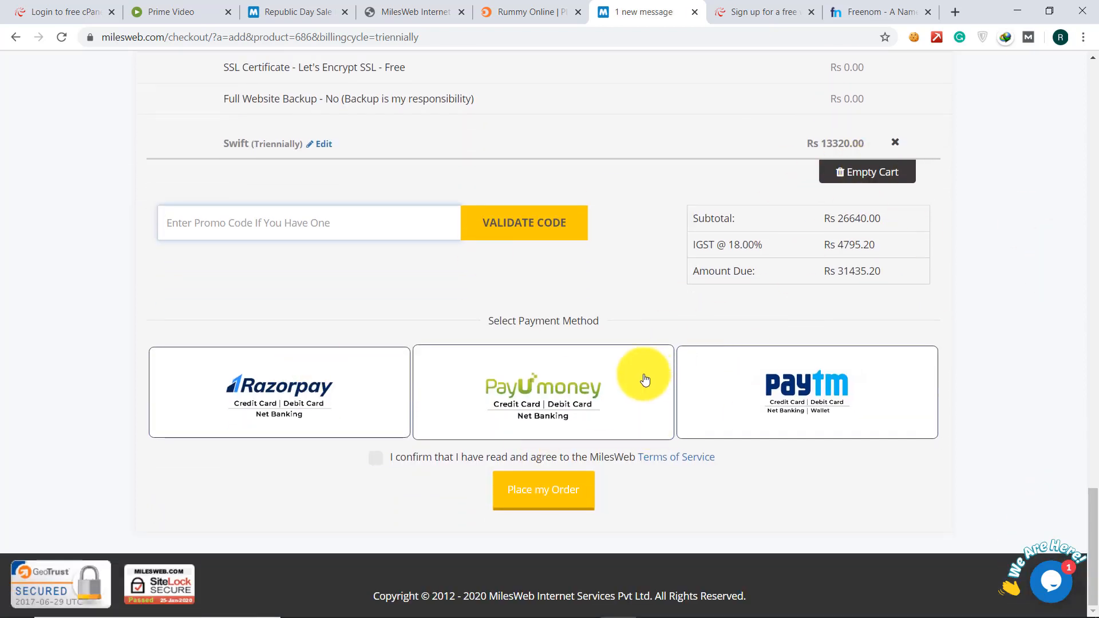
click(319, 403)
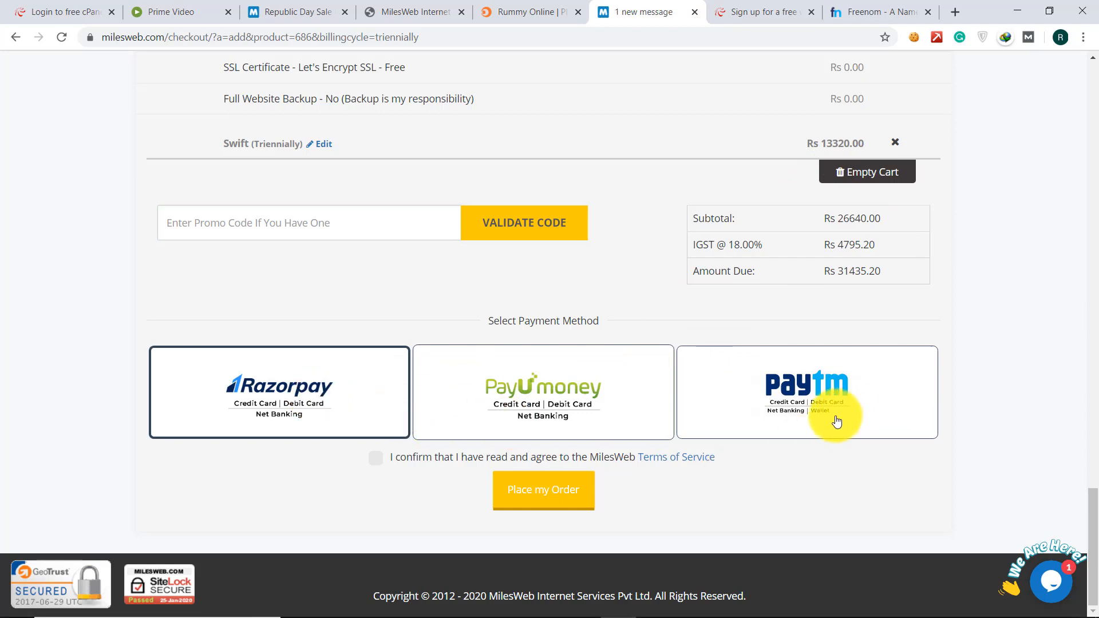
- Place the order, dismiss the terms-of-service alert, and reach the cPanel change-language FAQ
click(554, 511)
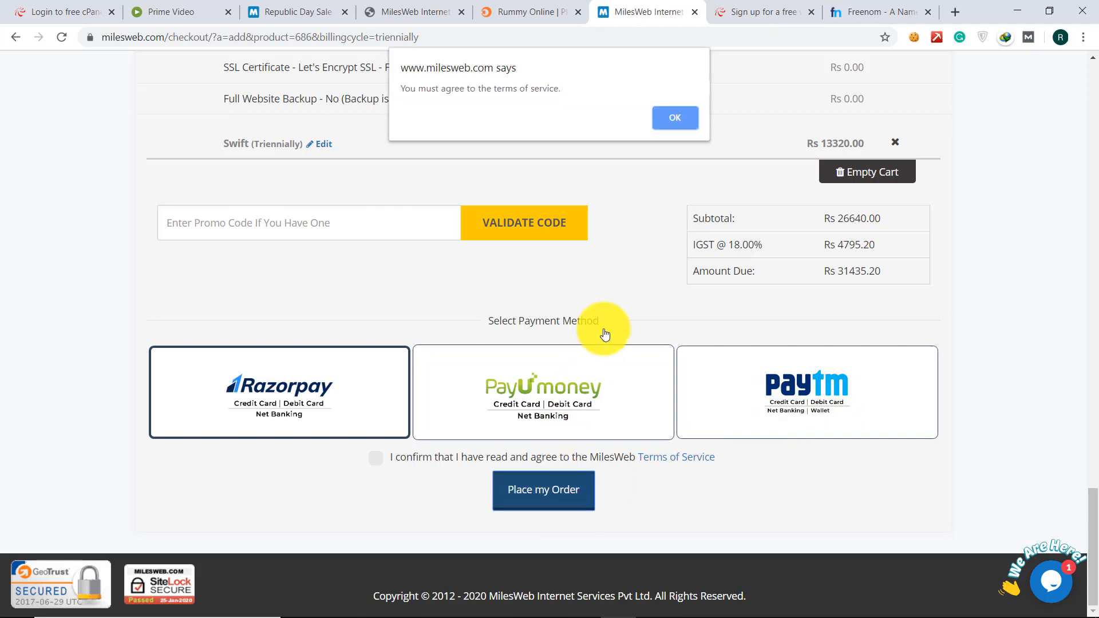
click(660, 119)
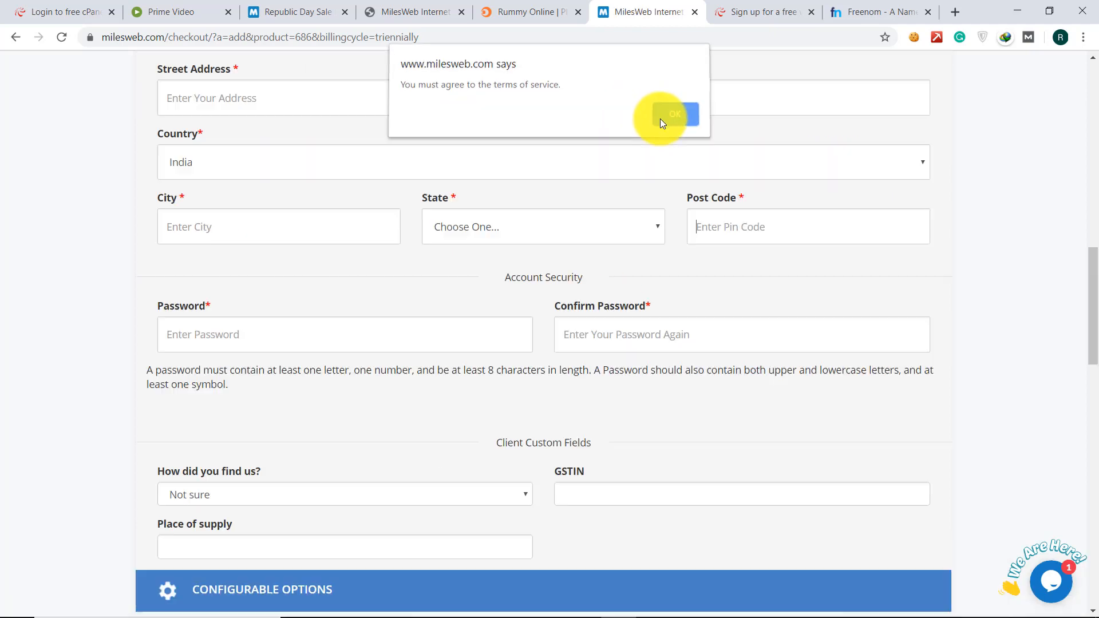
scroll(480, 372, down, 10)
scroll(480, 372, down, 5)
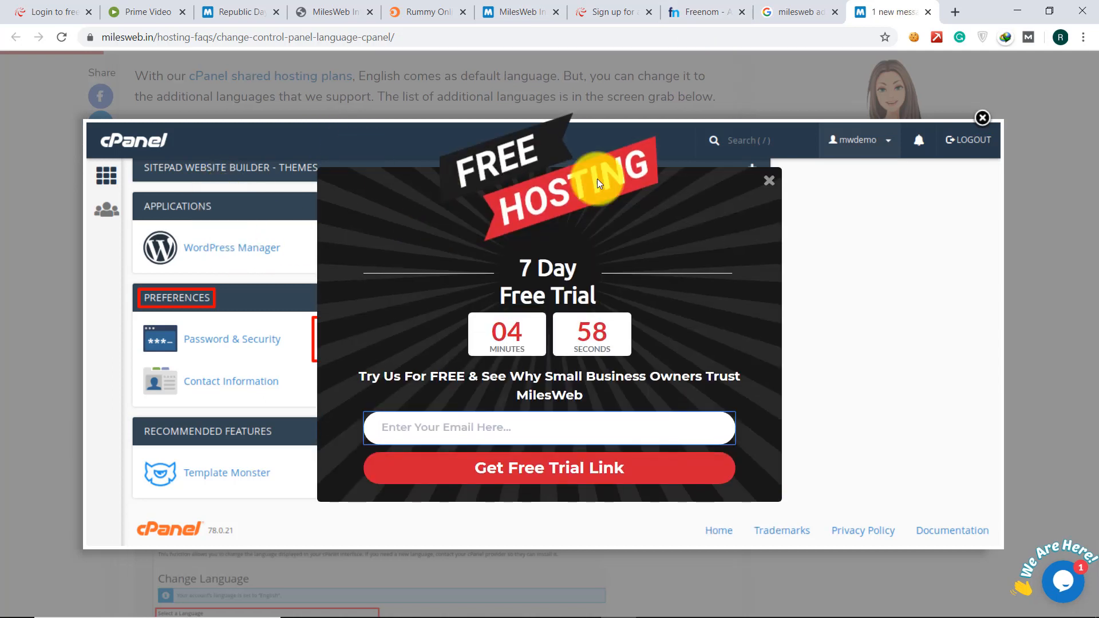
- Close the Free Hosting popup and the enlarged cPanel screenshot on the FAQ article
click(768, 181)
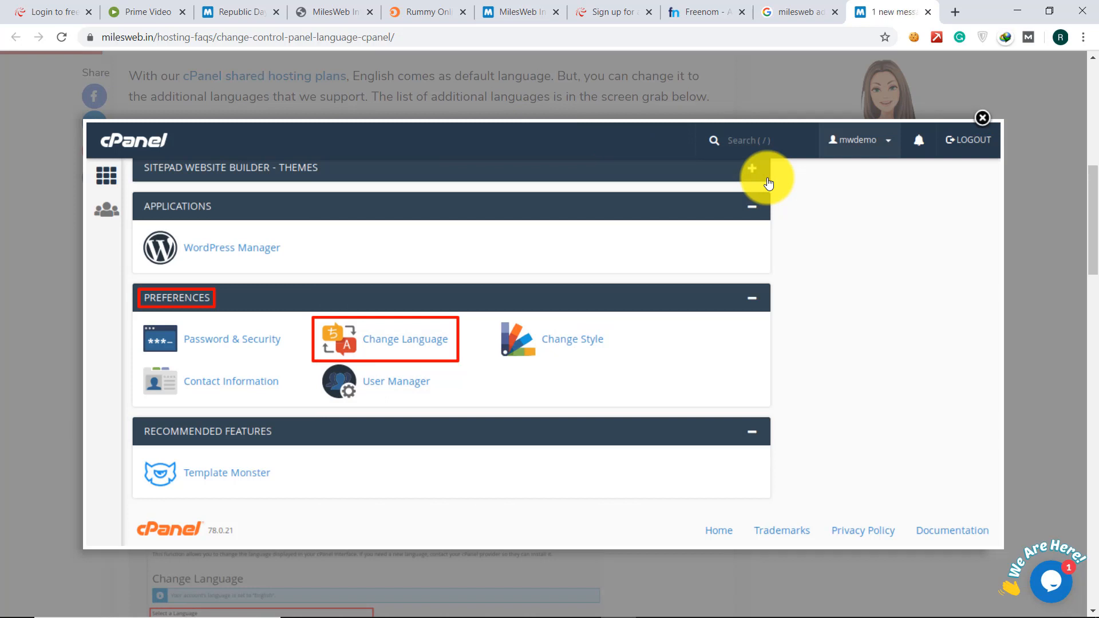
click(981, 118)
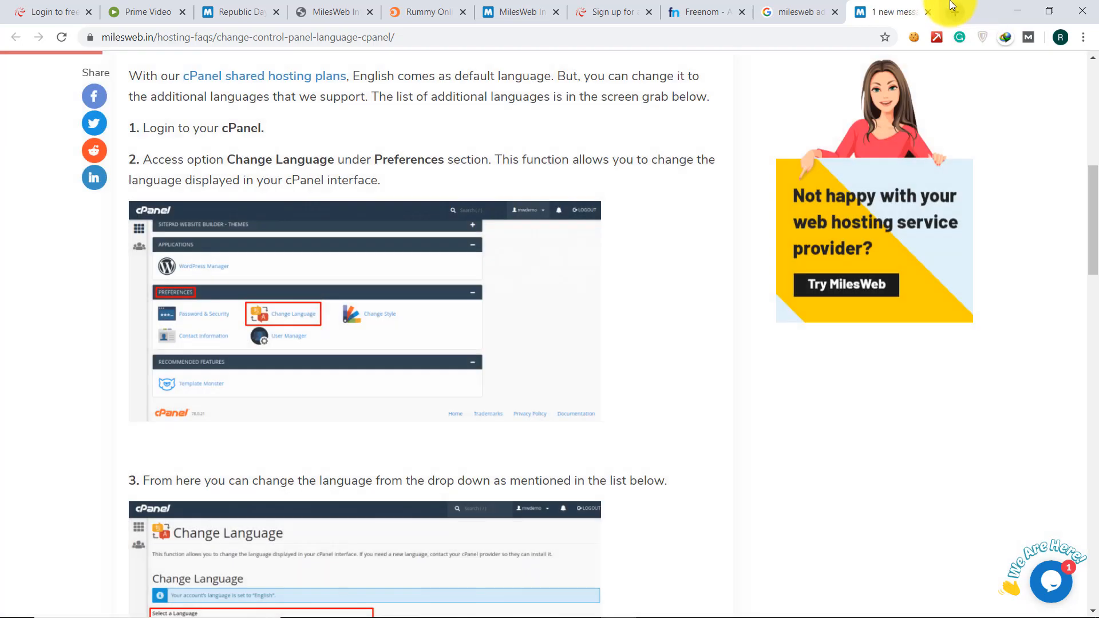
click(953, 11)
- Visit narutofriend.tech, scroll through it, then start a 'cpanel to wordpress' search from the address bar
text(naru)
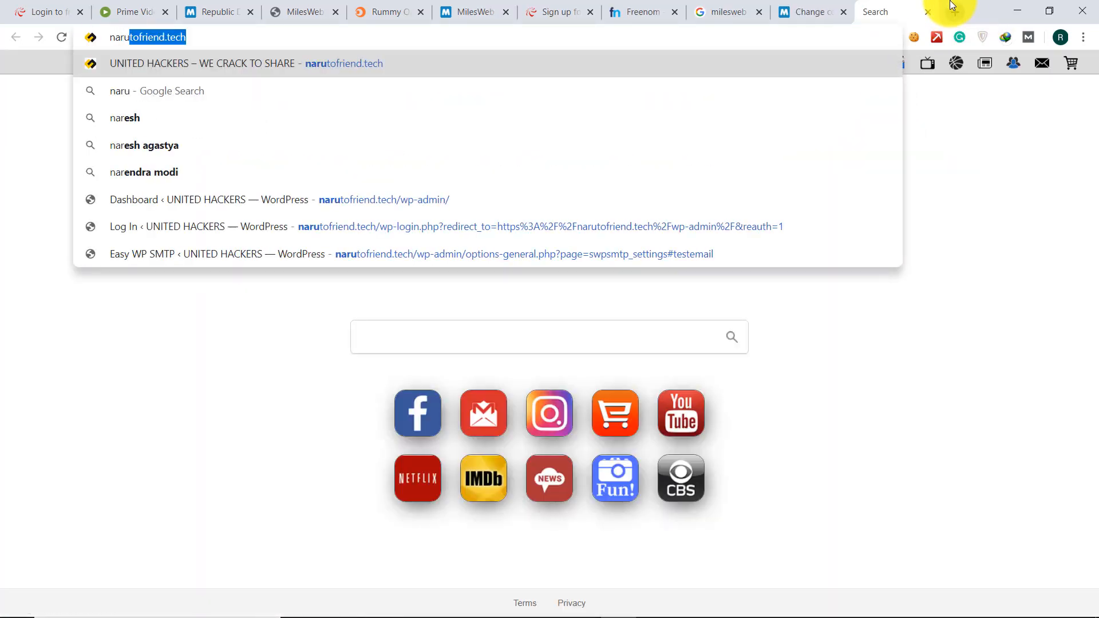
text(tofrien)
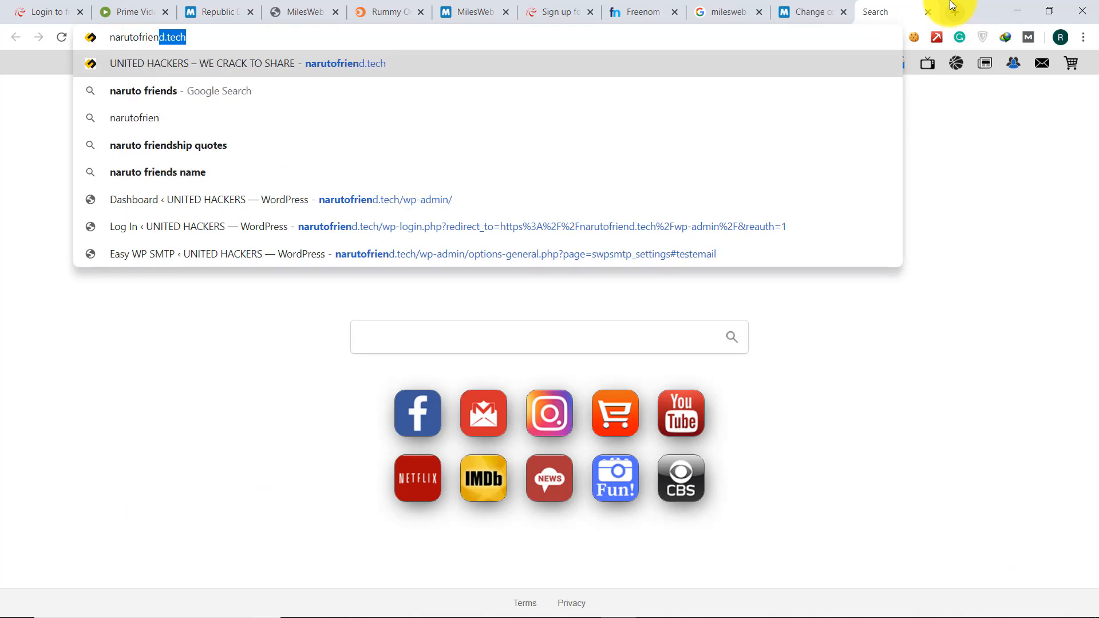
key(Return)
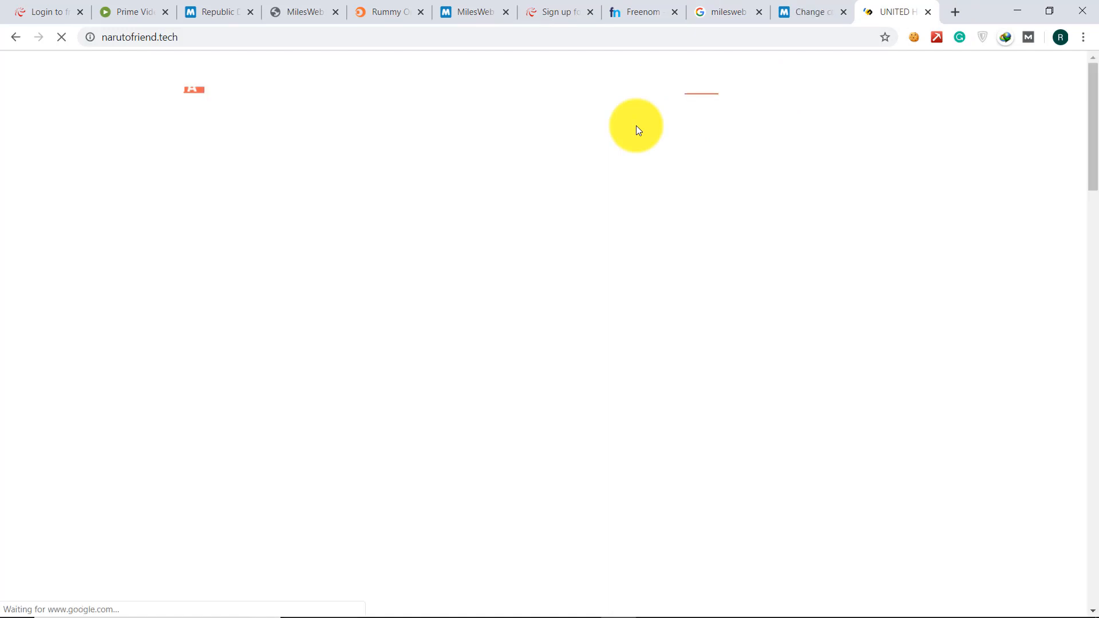
scroll(637, 125, down, 6)
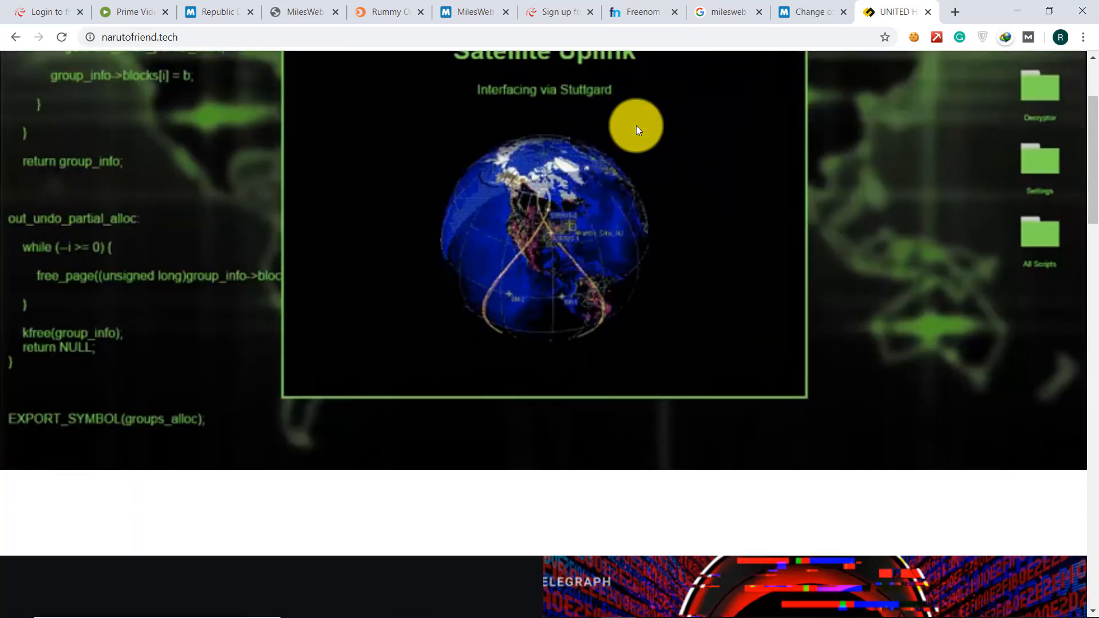
scroll(637, 126, down, 15)
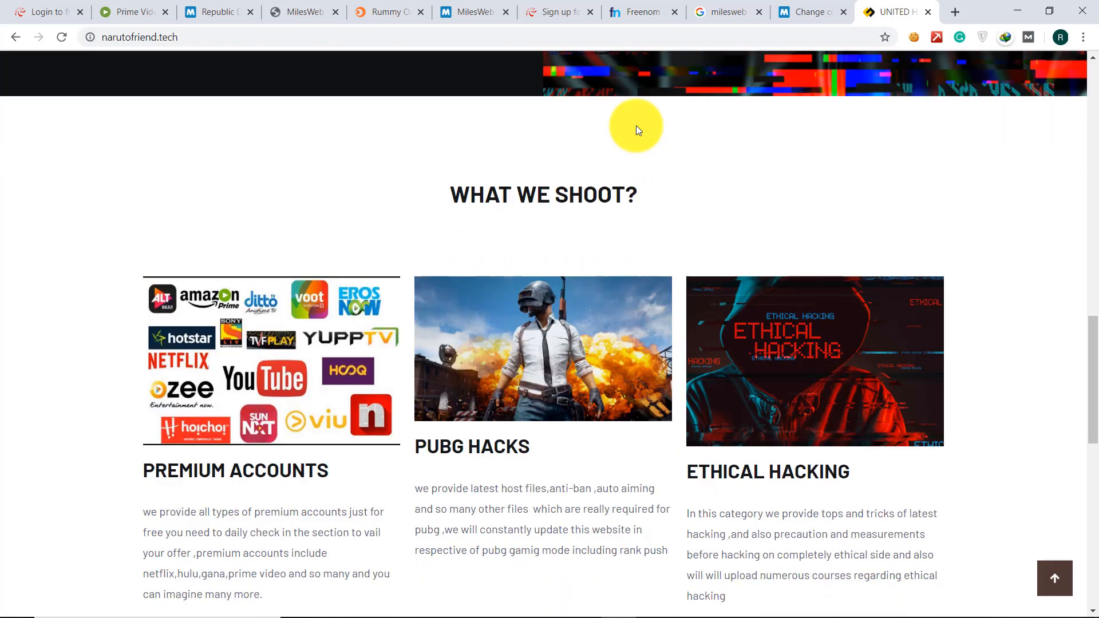
scroll(636, 127, down, 7)
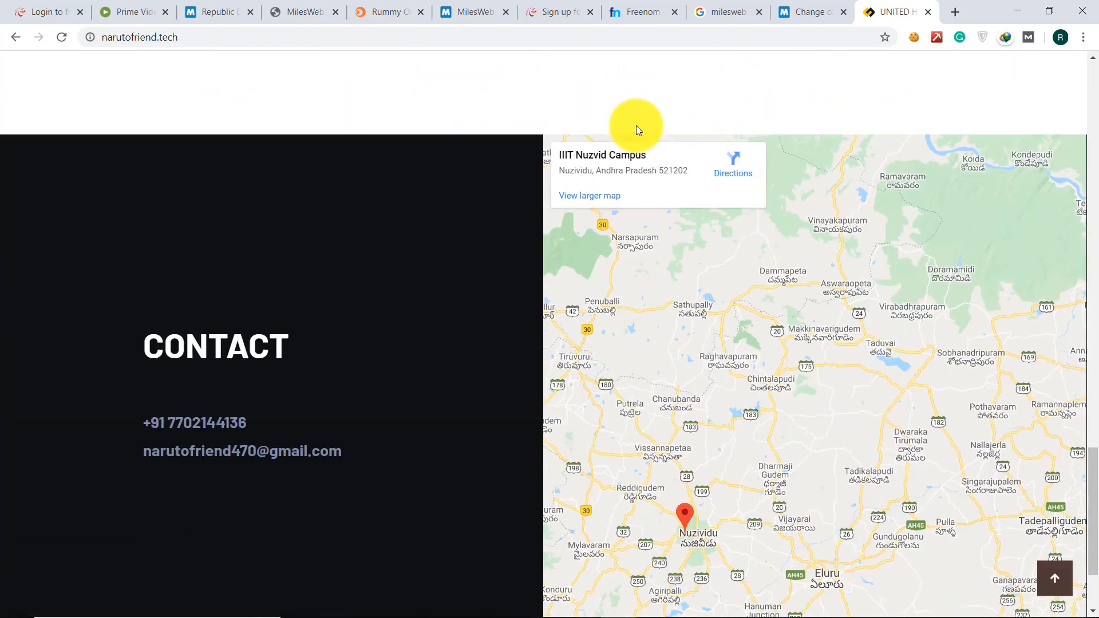
scroll(637, 126, down, 2)
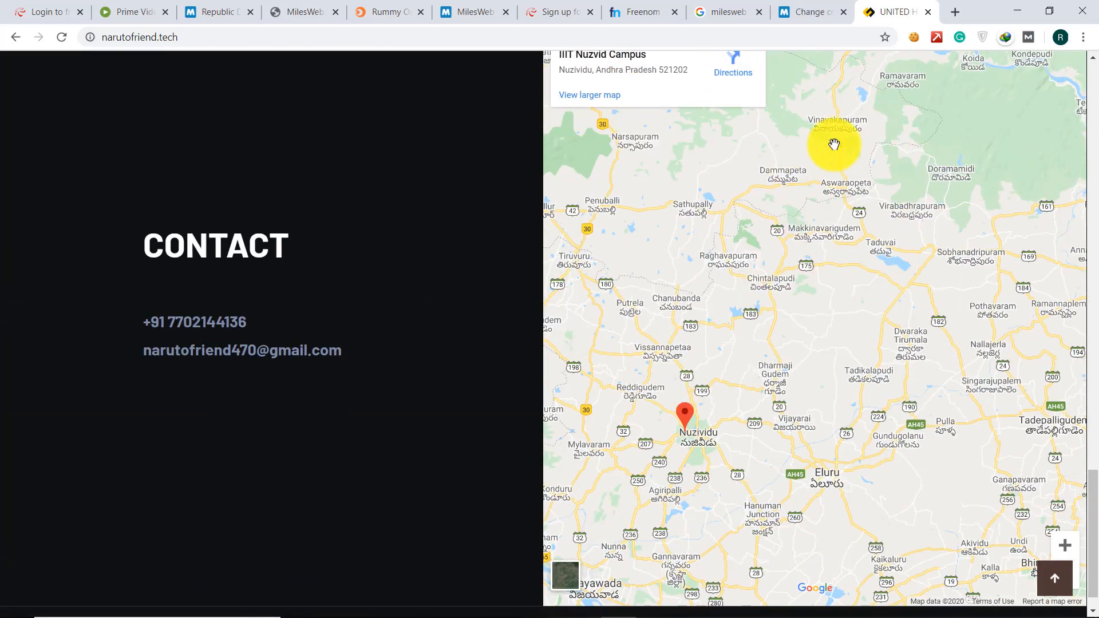
scroll(300, 361, down, 1)
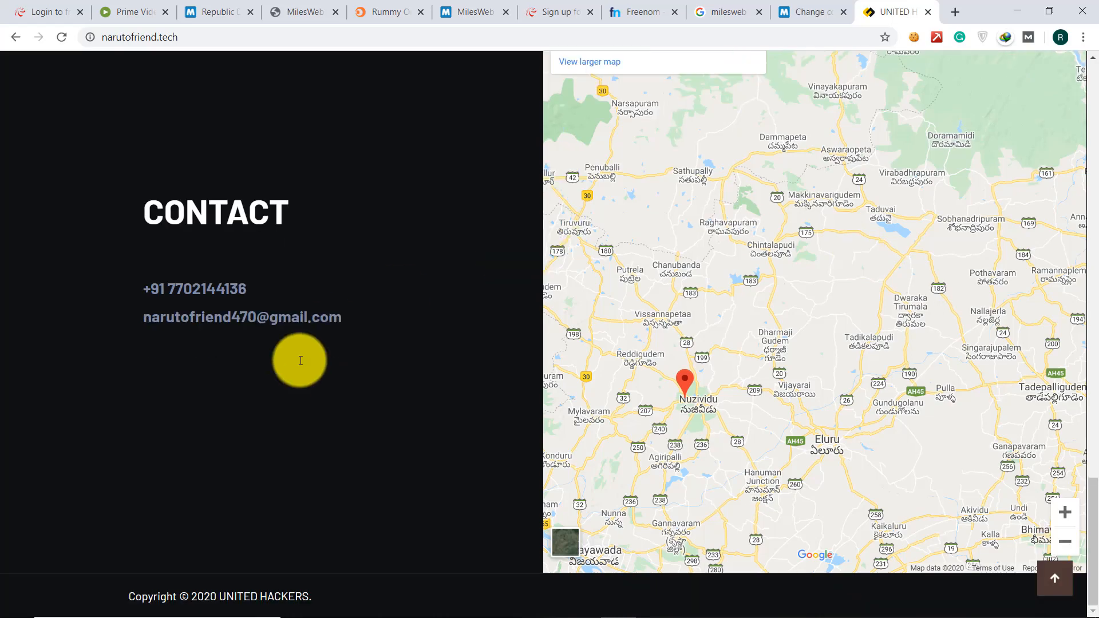
key(Home)
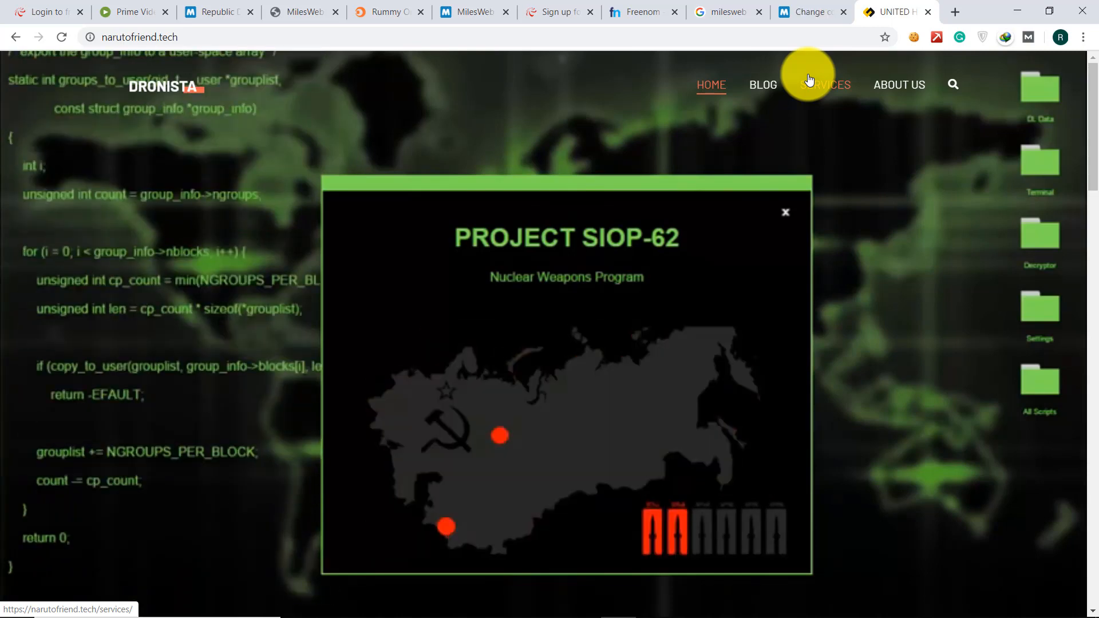
click(183, 38)
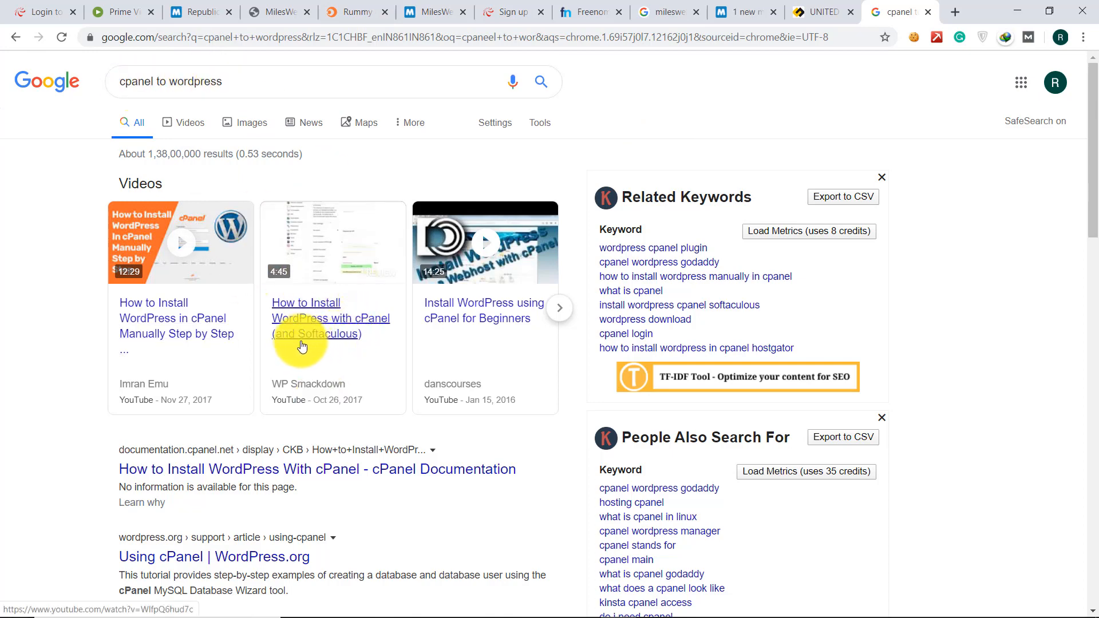
- Go back from the MilesWeb checkout to the web-hosting plans and open the Swift plan's cPanel demo
click(716, 6)
click(446, 5)
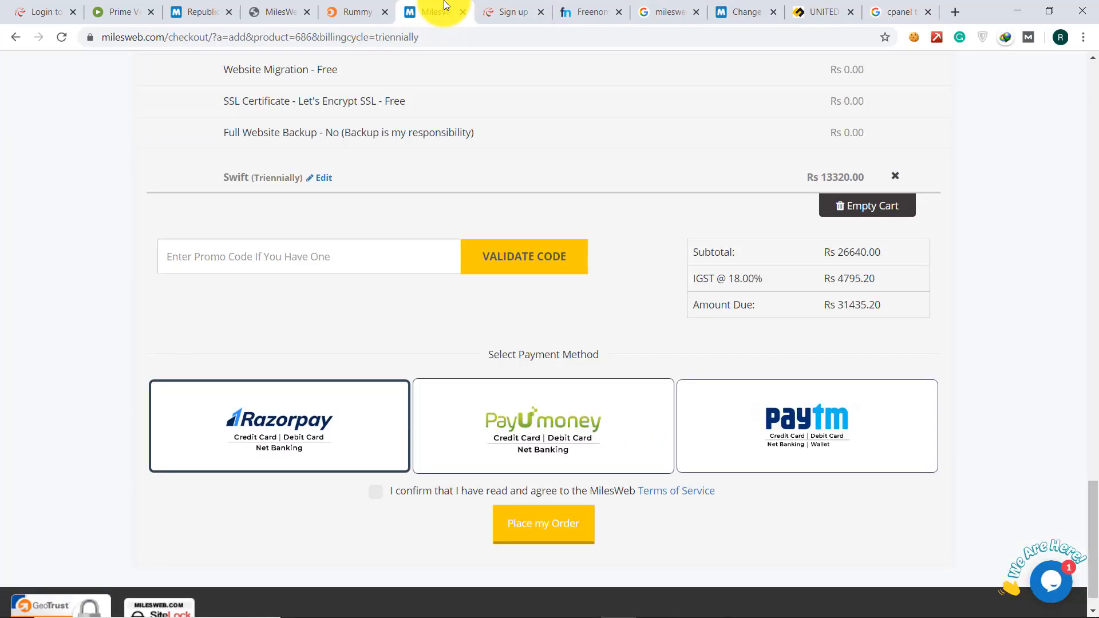
scroll(445, 308, up, 20)
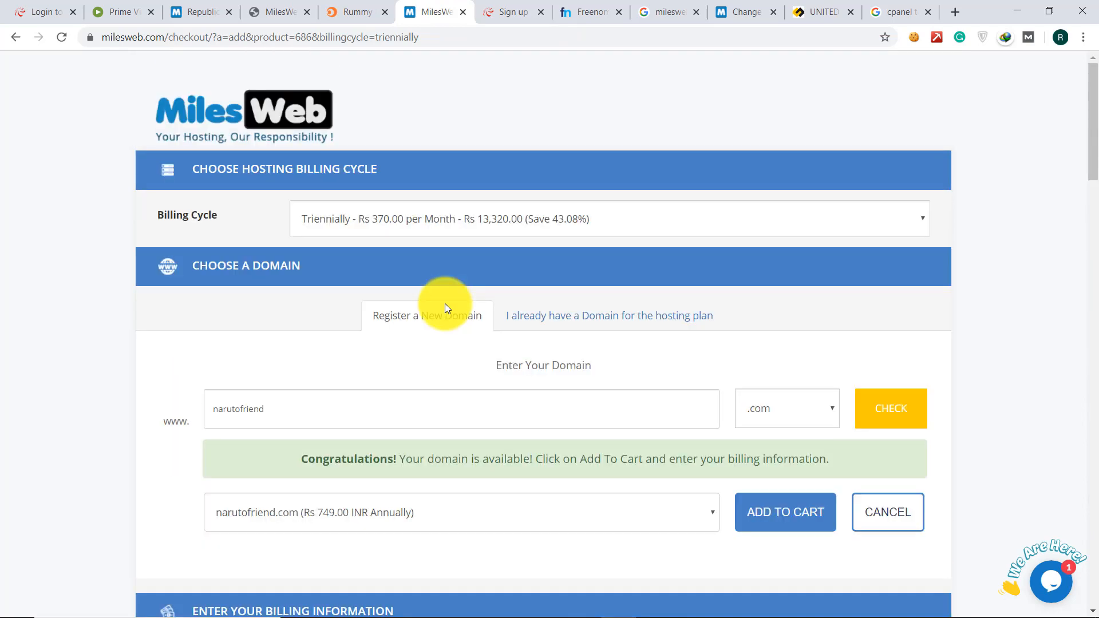
click(15, 37)
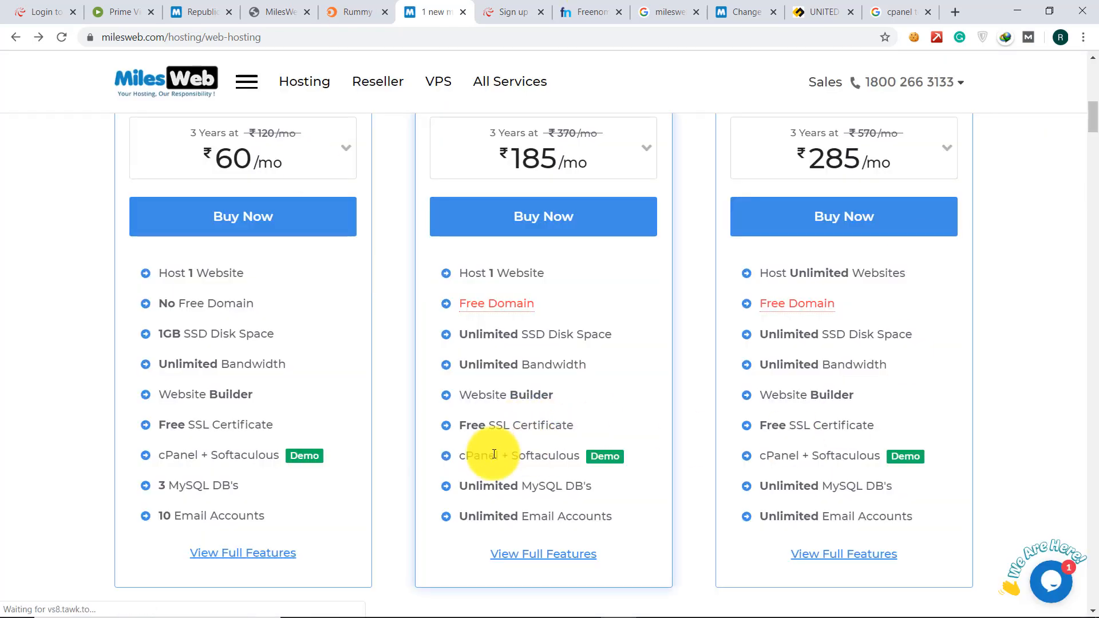
click(607, 456)
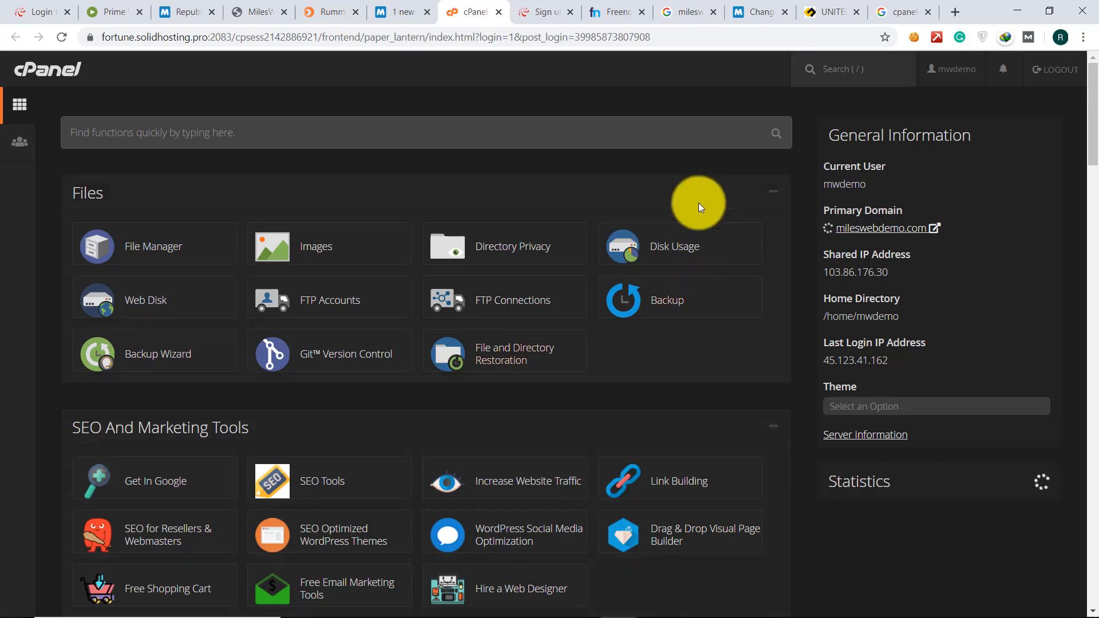
- Scroll through the cPanel dashboard's tool sections down to Software and launch Softaculous Apps Installer
scroll(329, 324, down, 3)
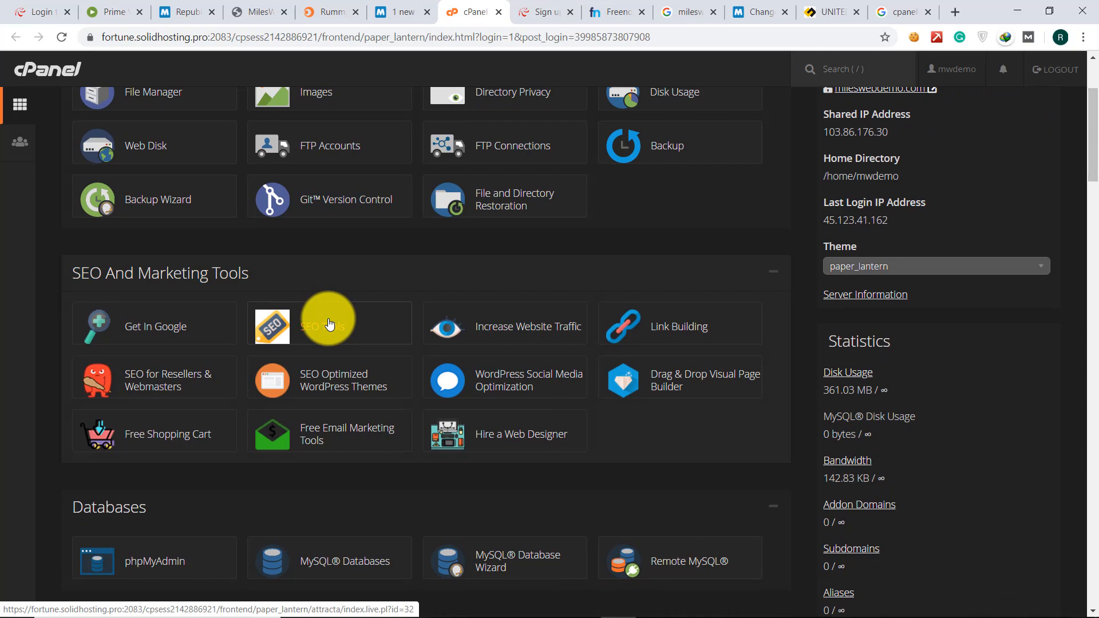
scroll(329, 323, down, 6)
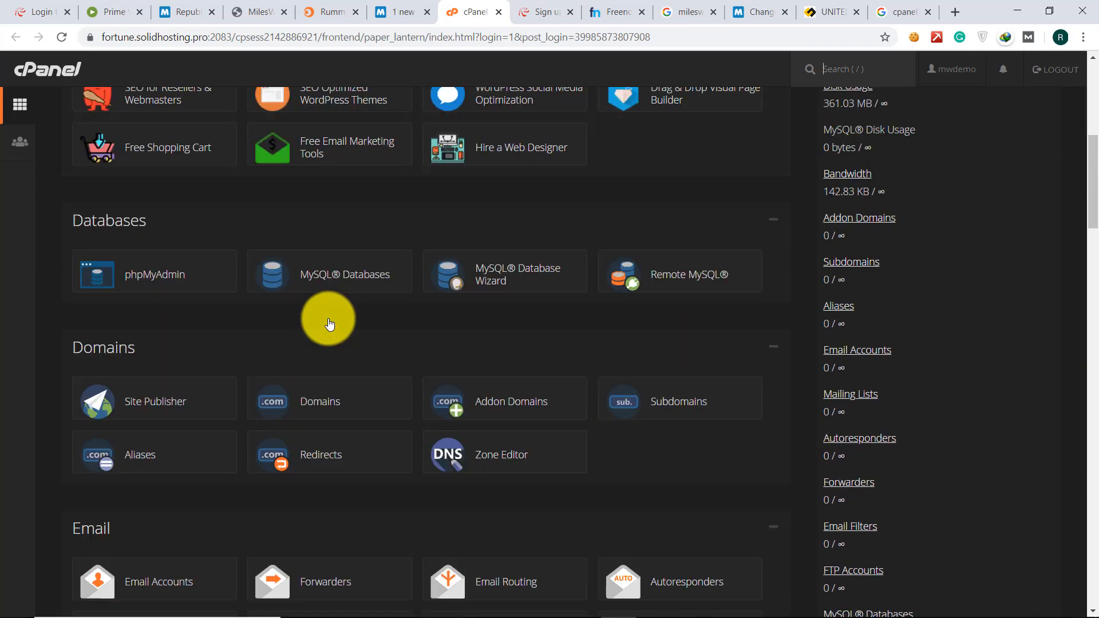
scroll(329, 323, down, 5)
scroll(329, 323, up, 3)
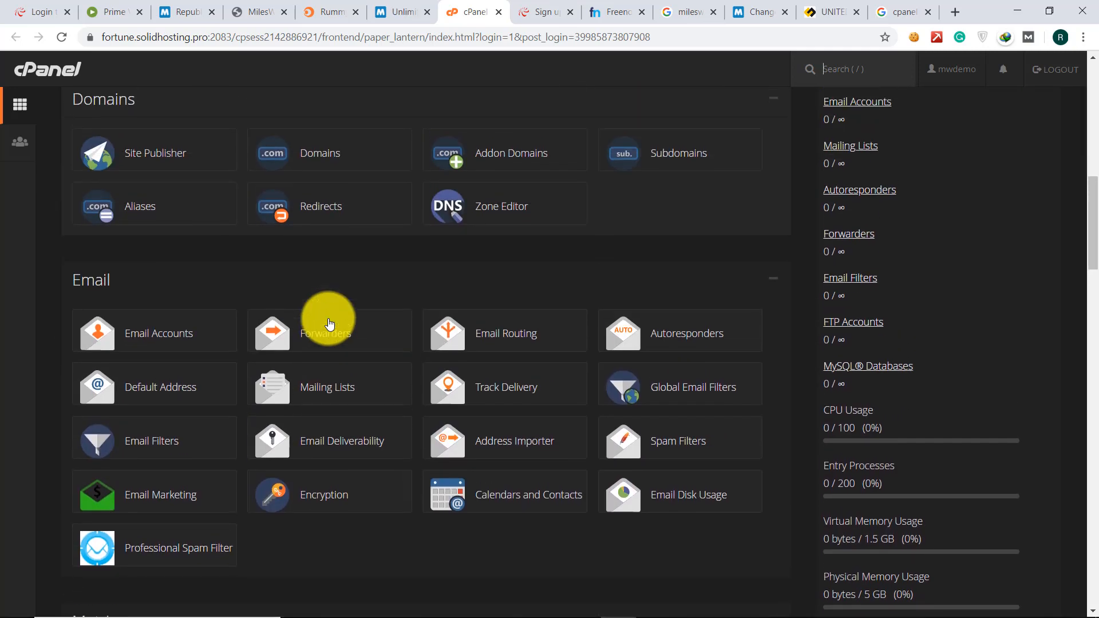
scroll(329, 323, up, 3)
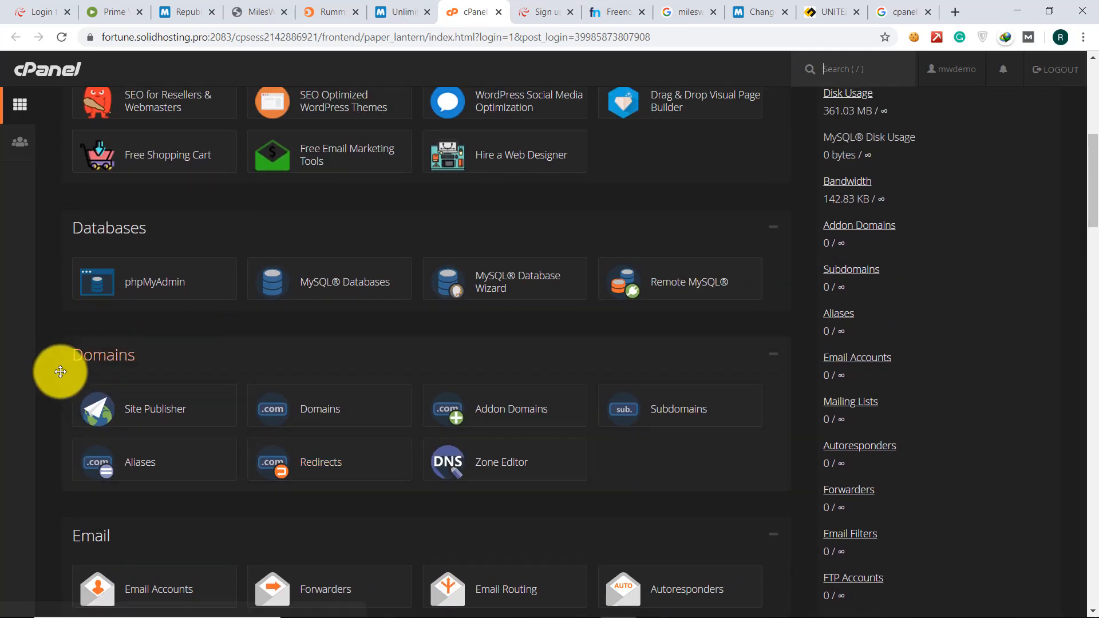
scroll(133, 223, down, 4)
scroll(135, 217, up, 5)
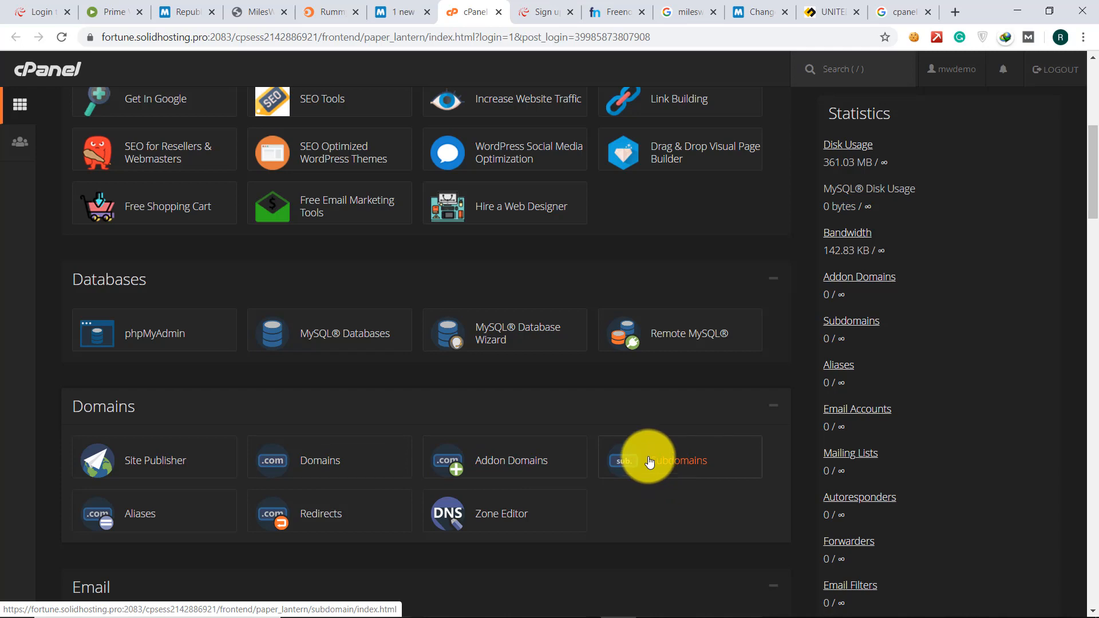
scroll(183, 334, up, 3)
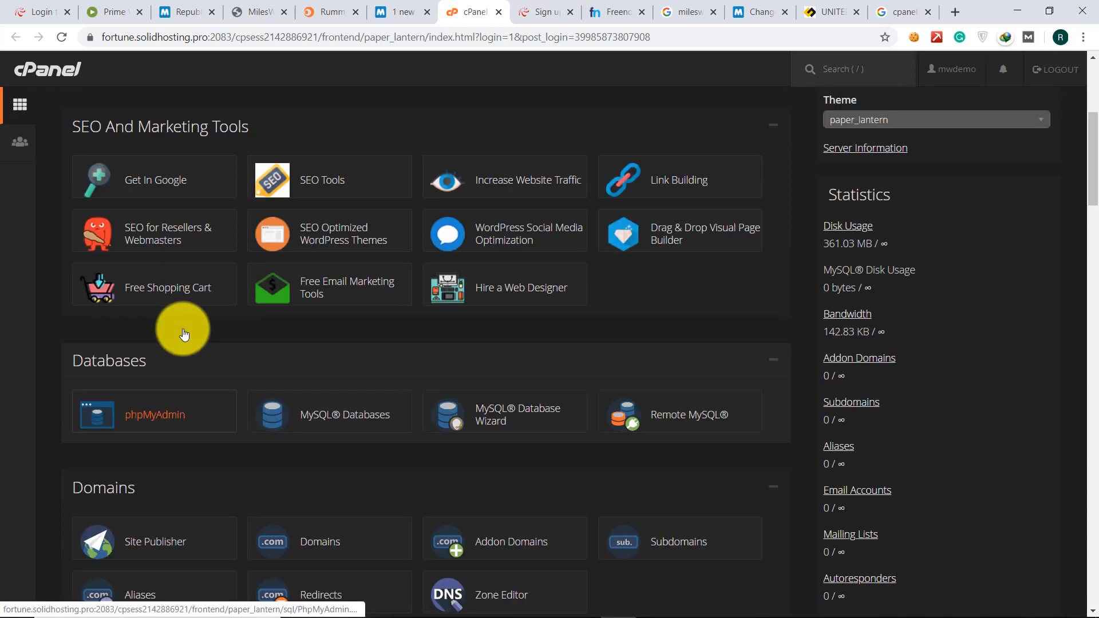
scroll(183, 333, up, 2)
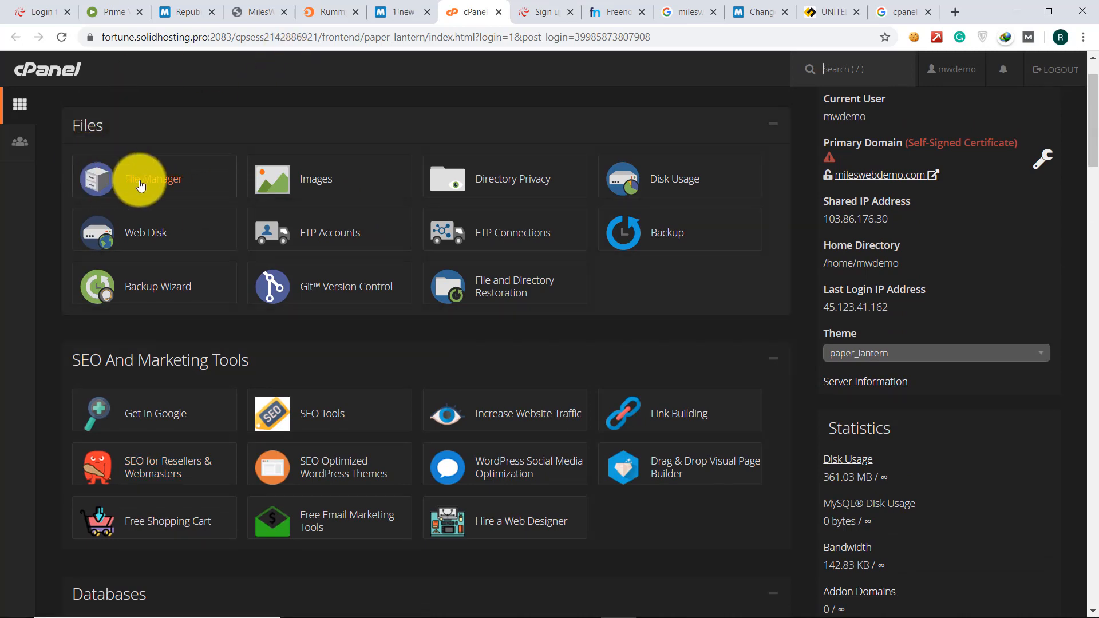
scroll(140, 185, down, 15)
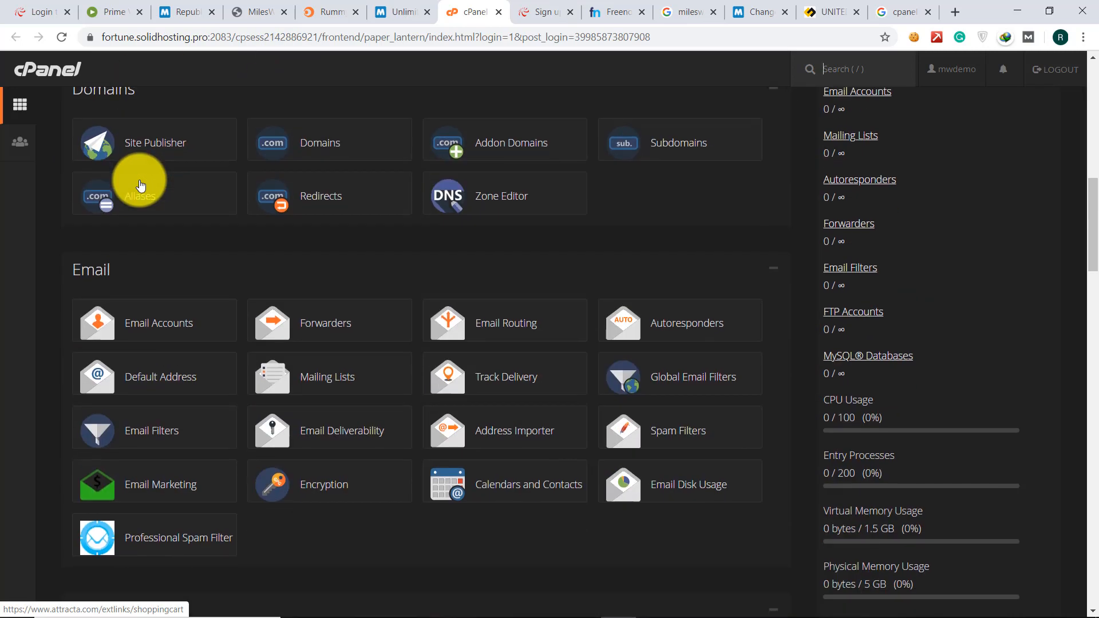
scroll(392, 221, down, 8)
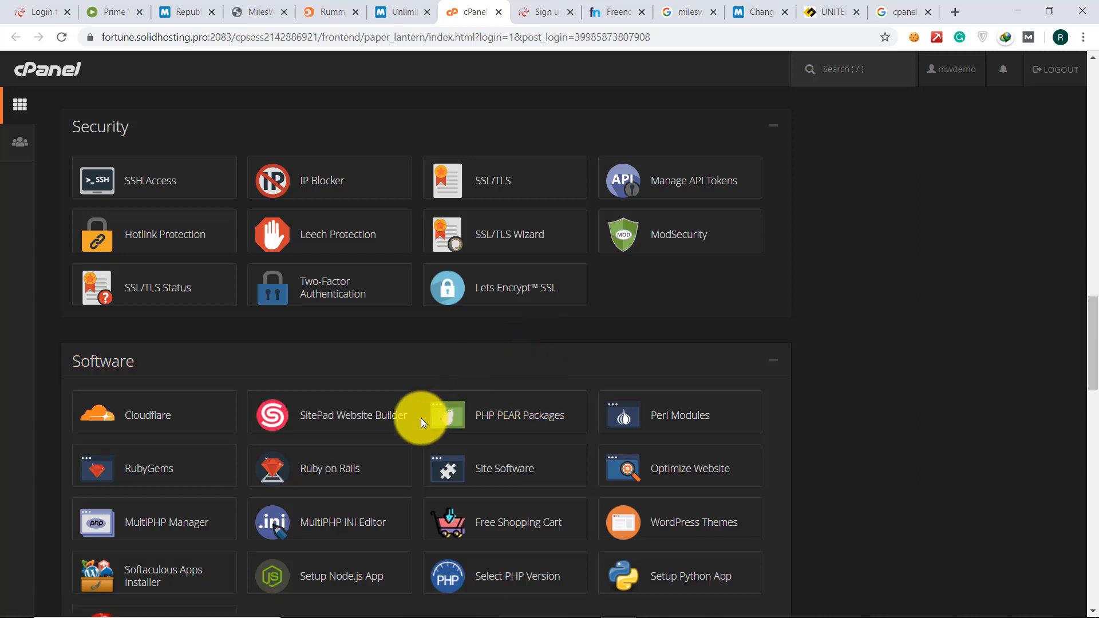
scroll(420, 418, down, 1)
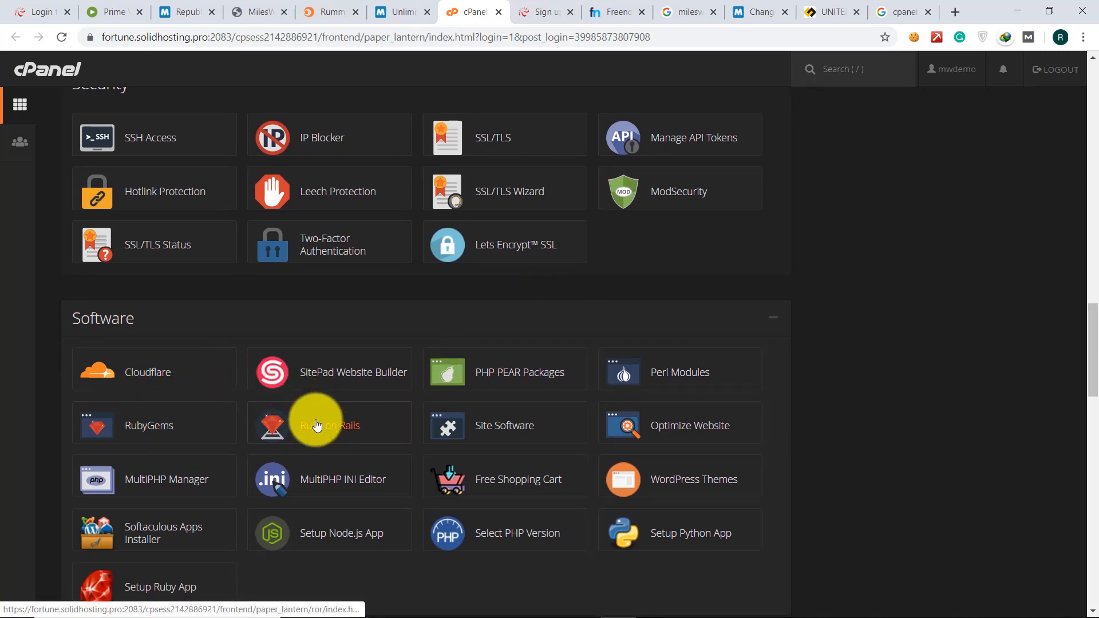
scroll(317, 424, down, 2)
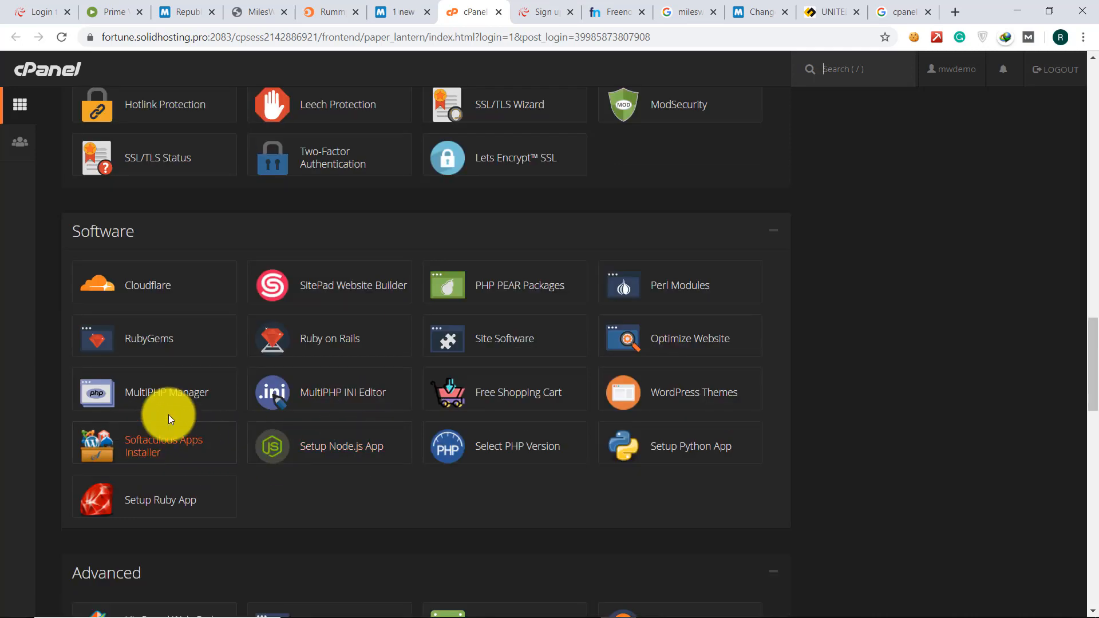
click(154, 450)
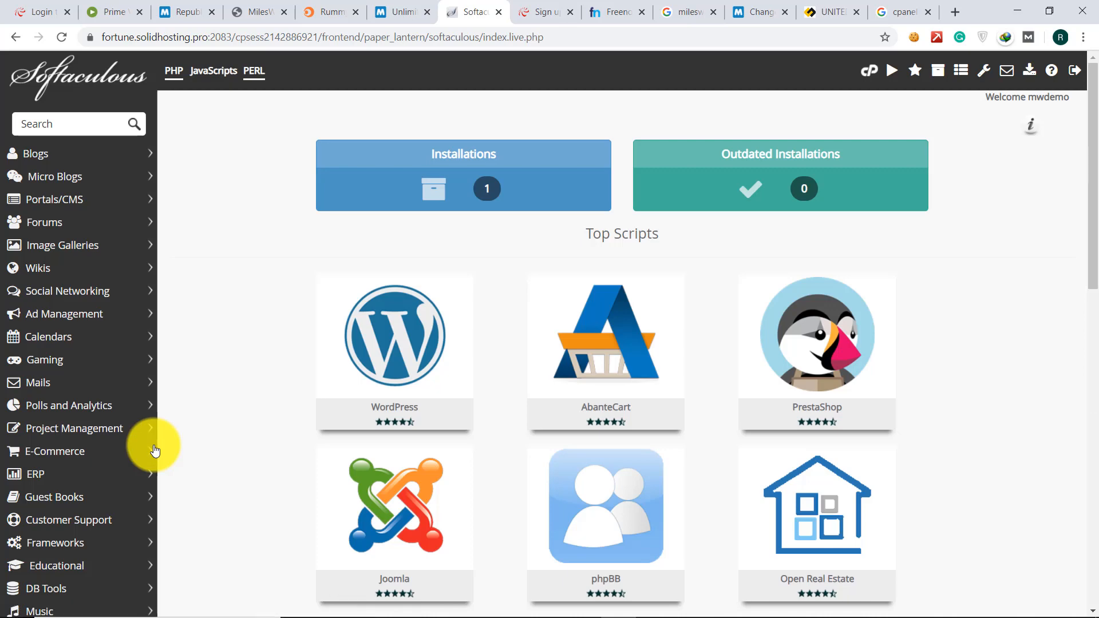
- Start a new WordPress installation from the Softaculous WordPress tile and open the Choose Domain dropdown
mouse_move(384, 346)
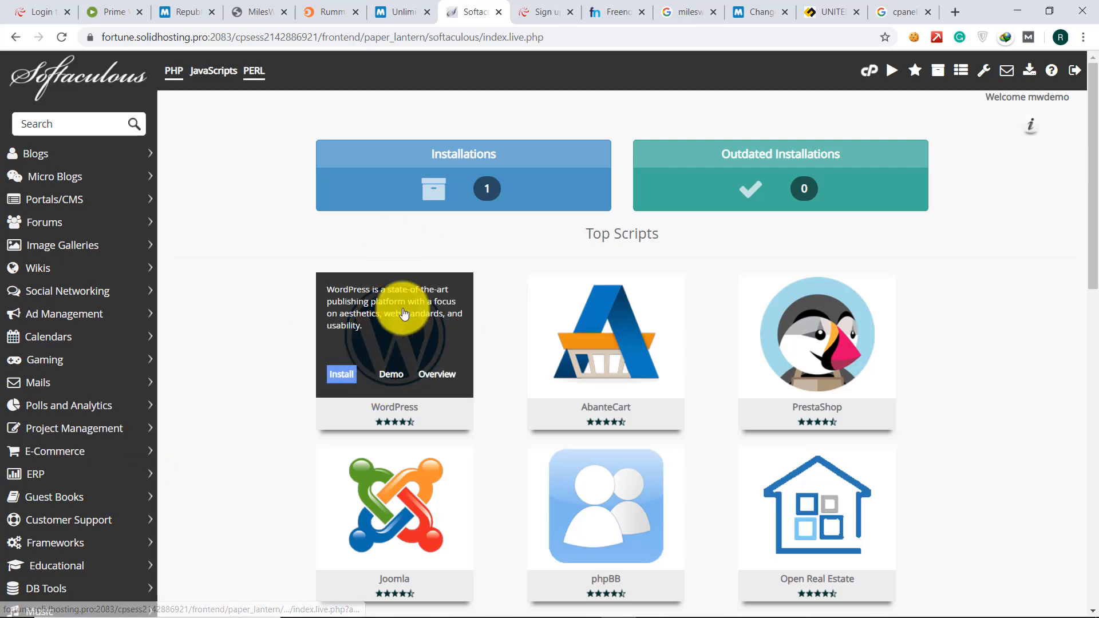
click(337, 378)
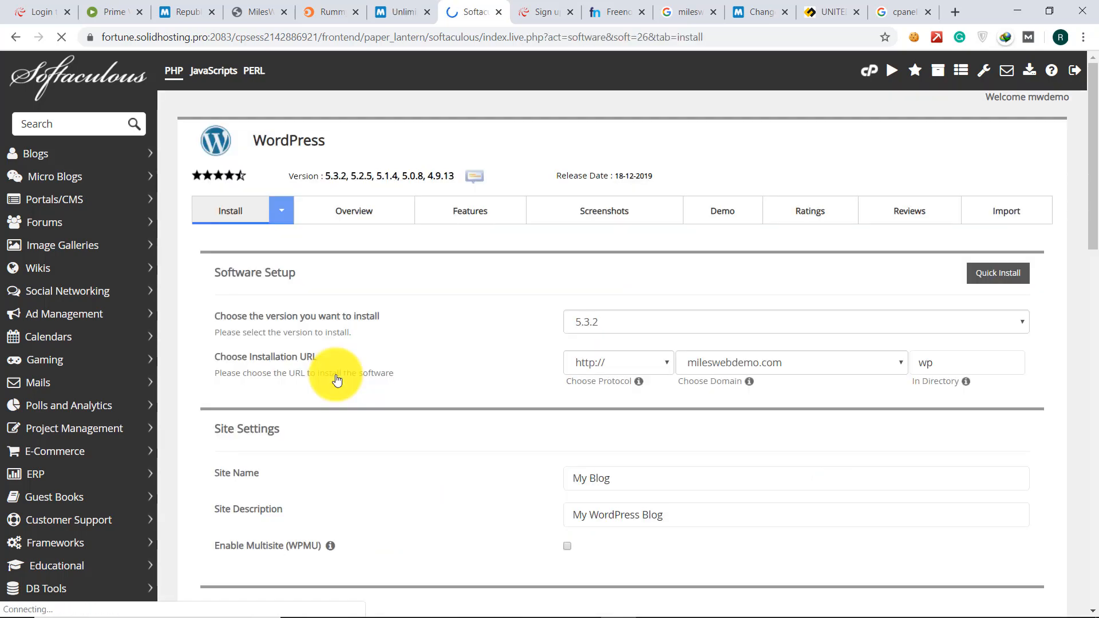
click(774, 362)
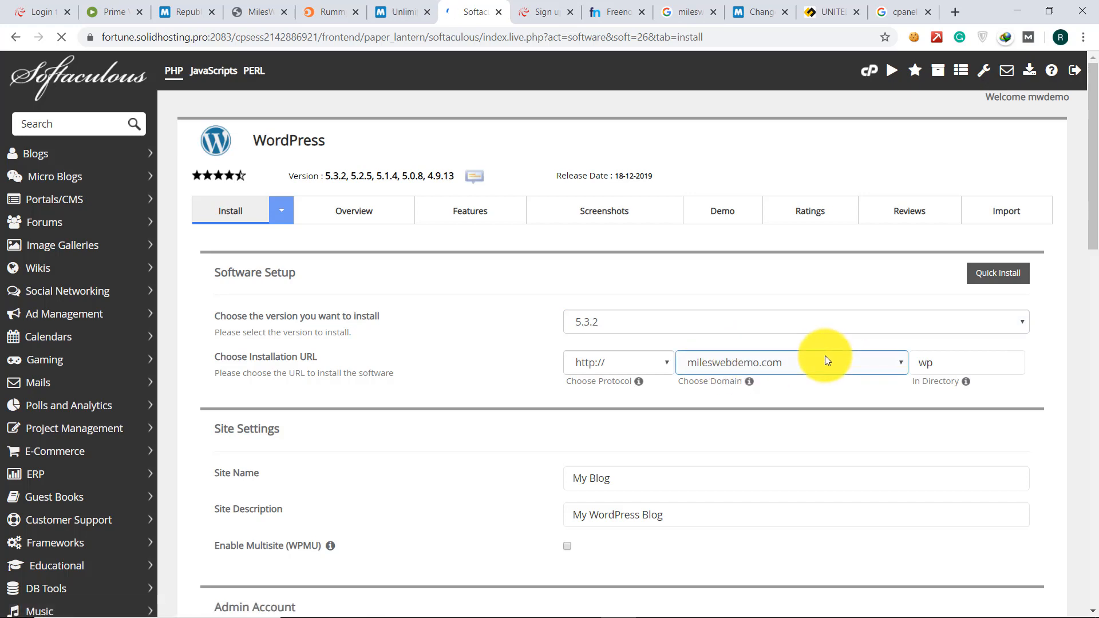
- Keep mileswebdemo.com as the WordPress install domain
click(787, 366)
click(787, 365)
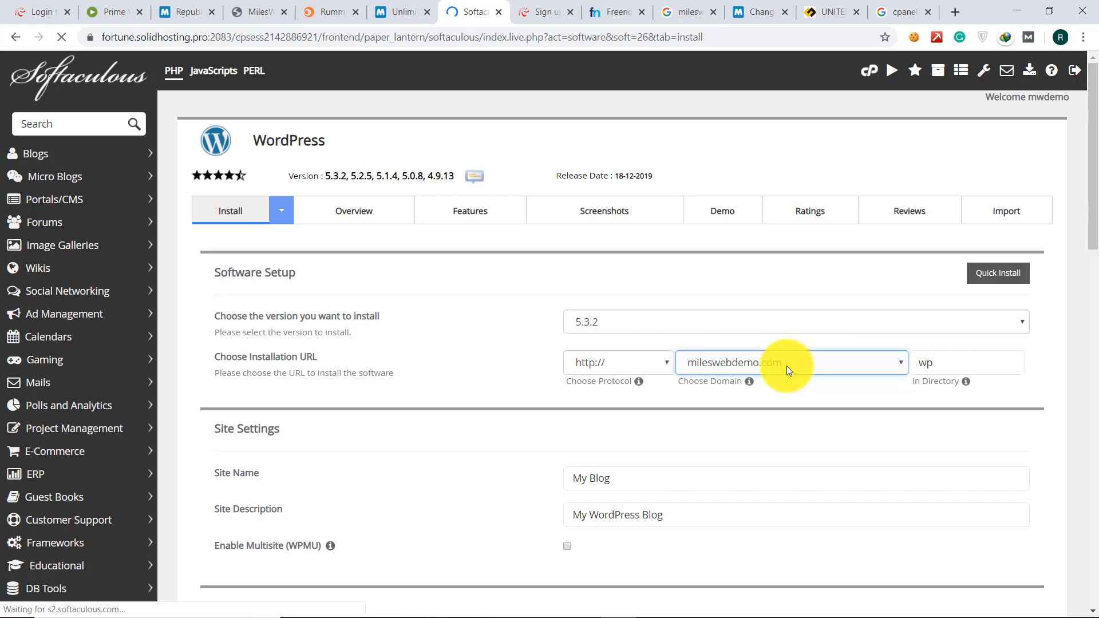
click(786, 366)
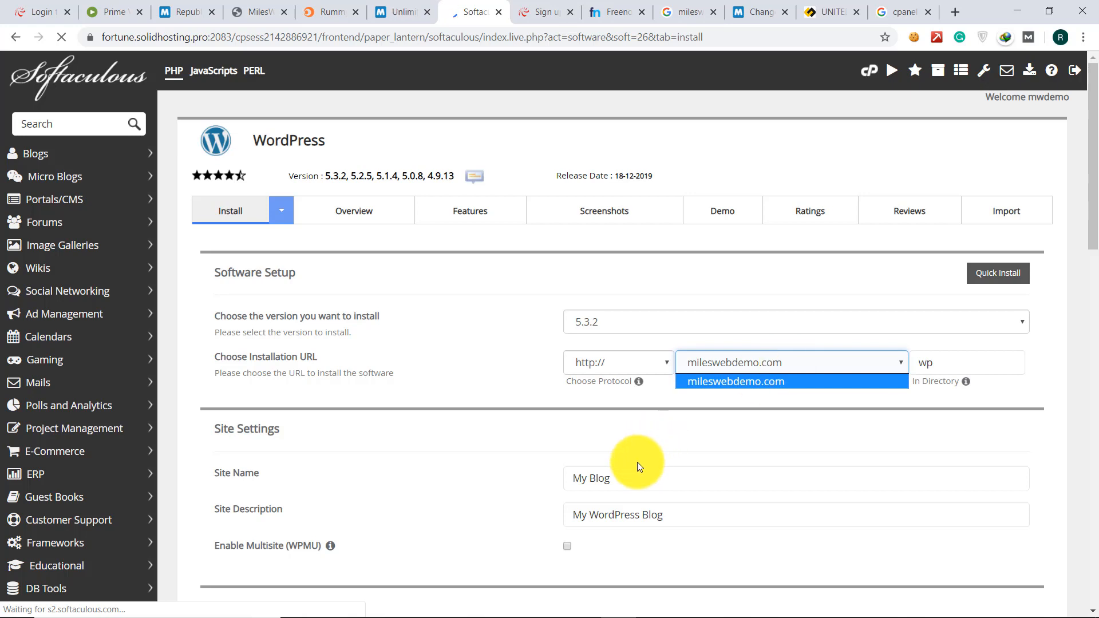
click(630, 475)
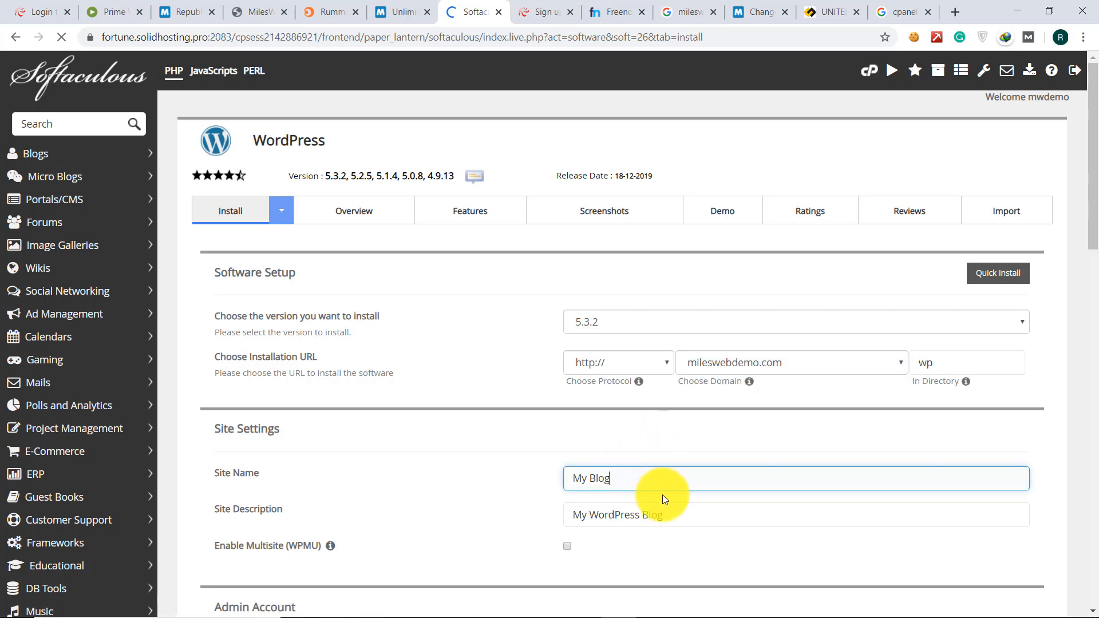
- Change the site description to 'My digital marketing' and move down past the admin account fields
drag(670, 515, 591, 503)
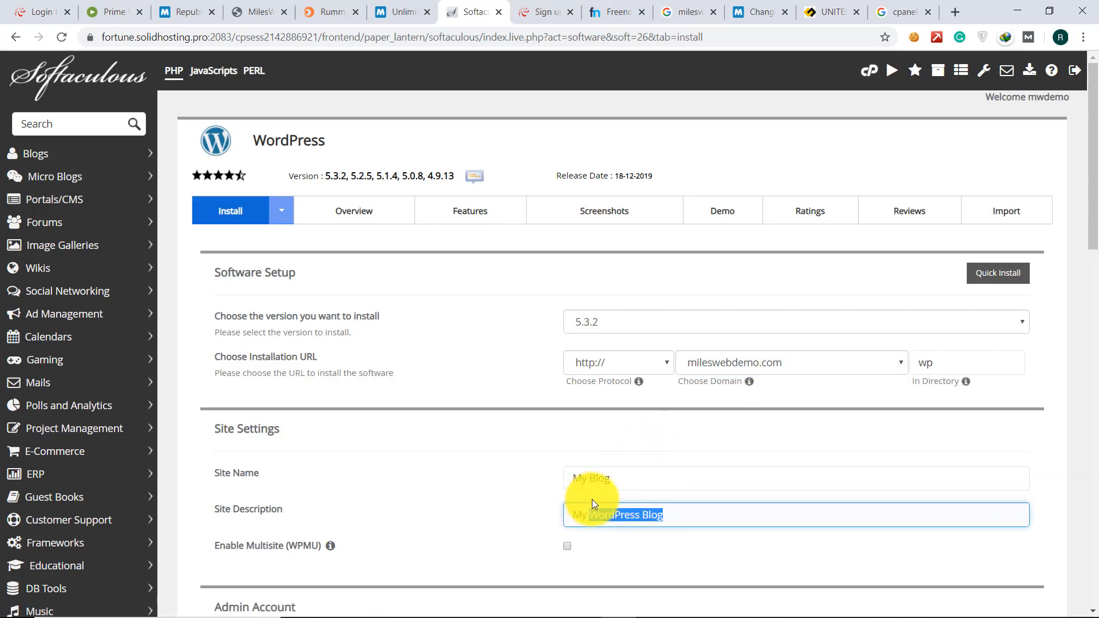
text(dig)
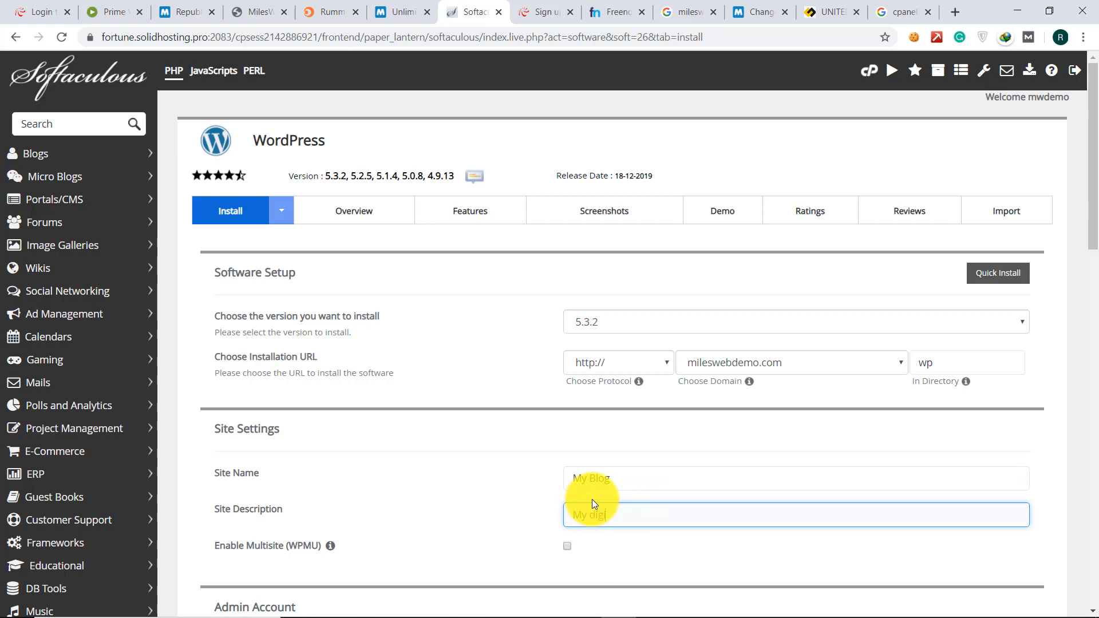
text(ital marketing)
scroll(592, 499, down, 4)
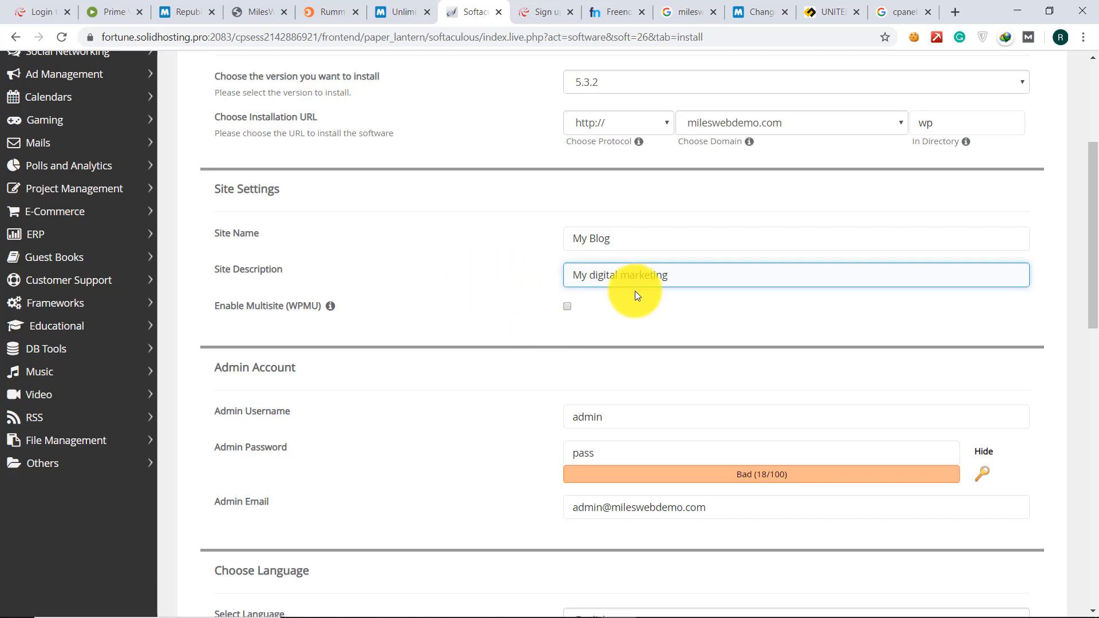
scroll(551, 400, down, 2)
click(610, 362)
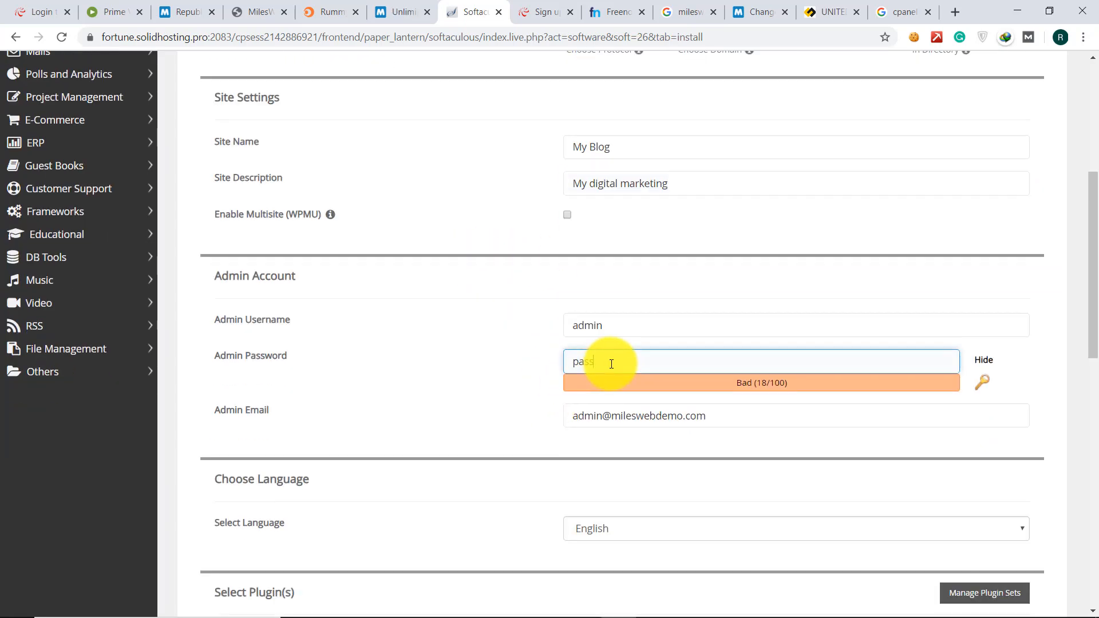
scroll(558, 379, down, 2)
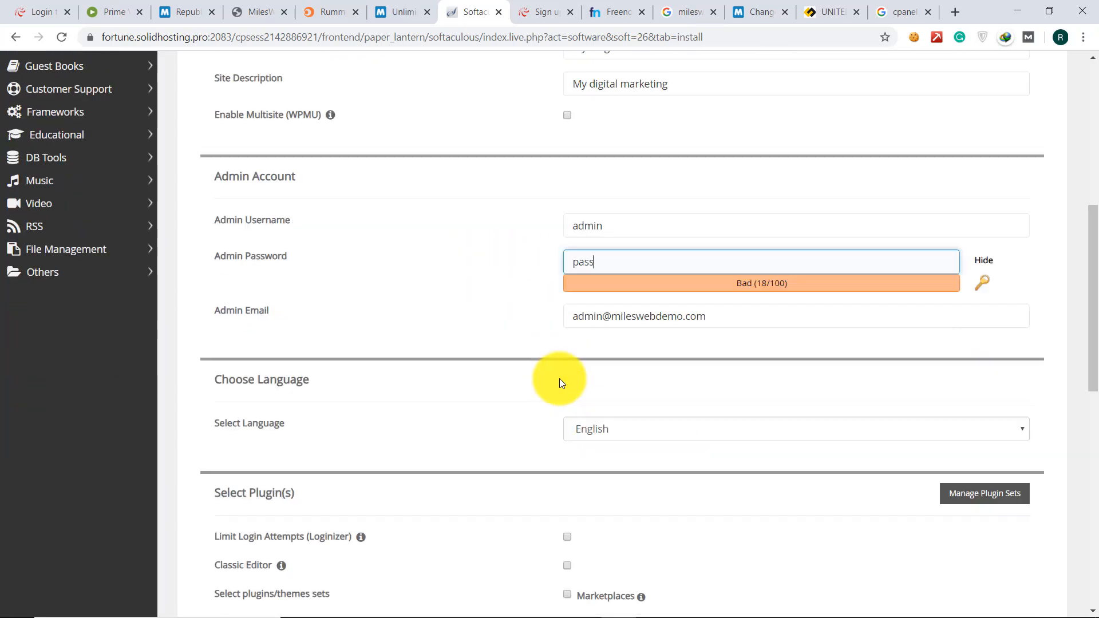
scroll(559, 379, down, 3)
scroll(520, 444, down, 9)
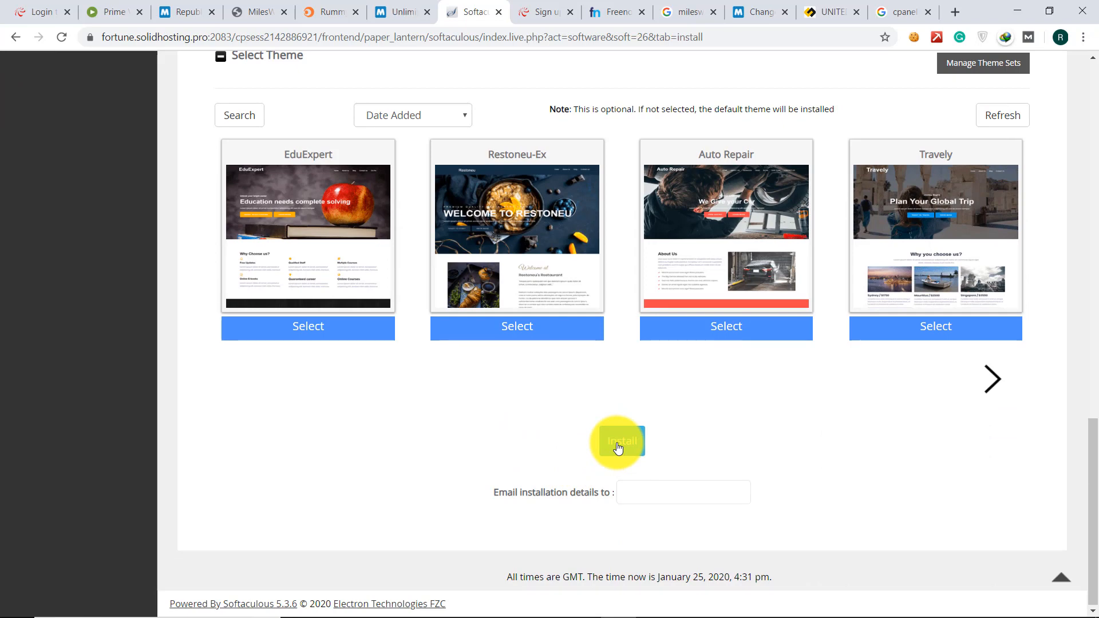
- Submit the WordPress installation, then switch to the narutofriend.tech tab
click(618, 447)
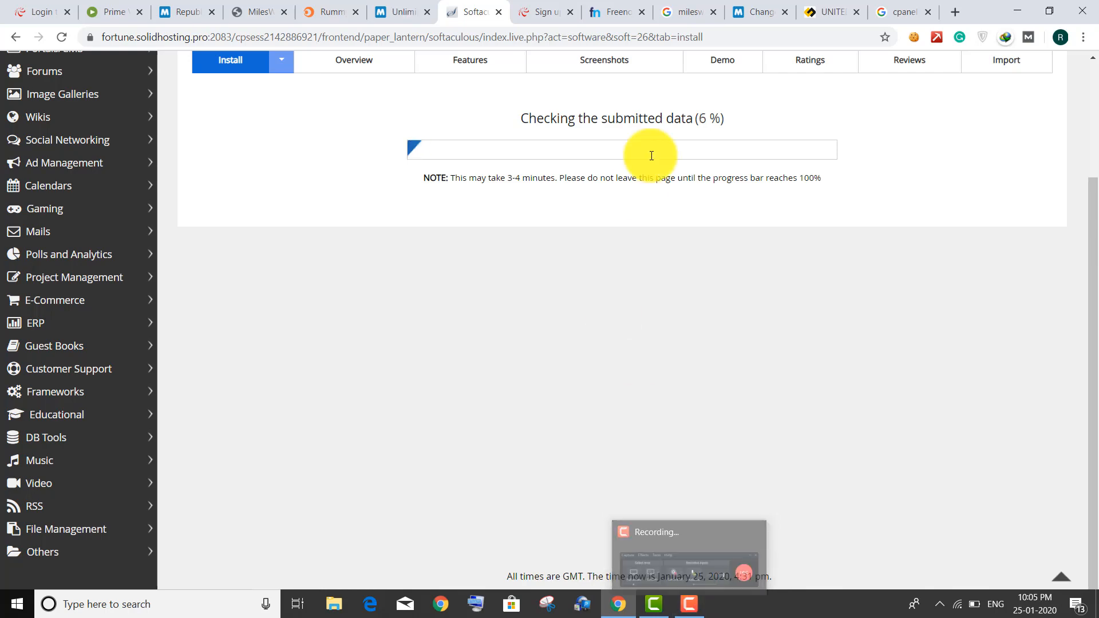
scroll(651, 155, up, 5)
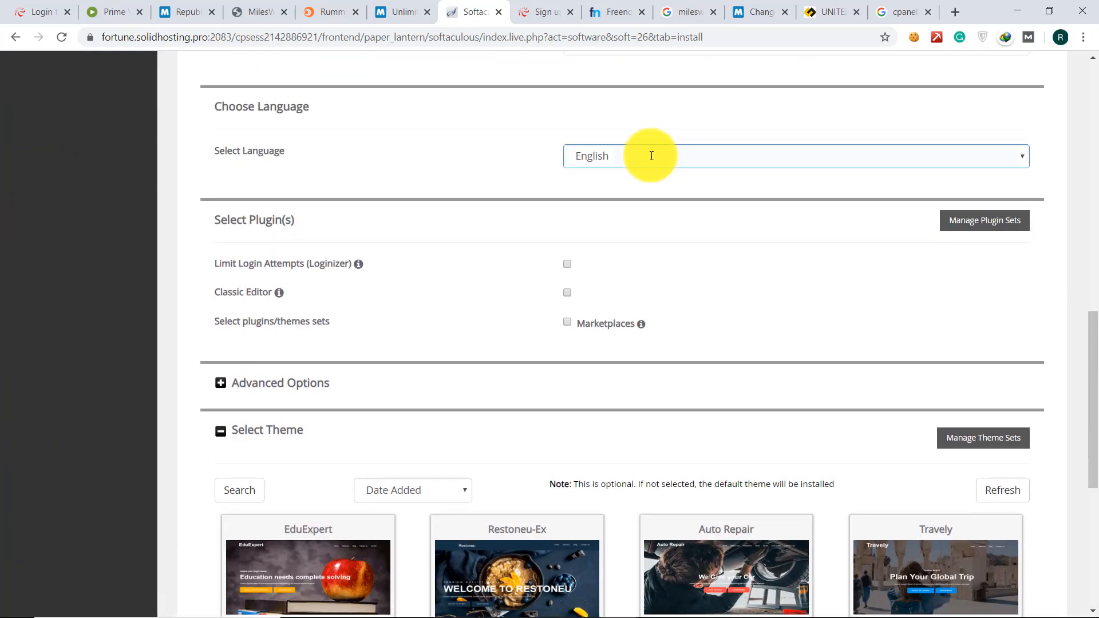
click(835, 7)
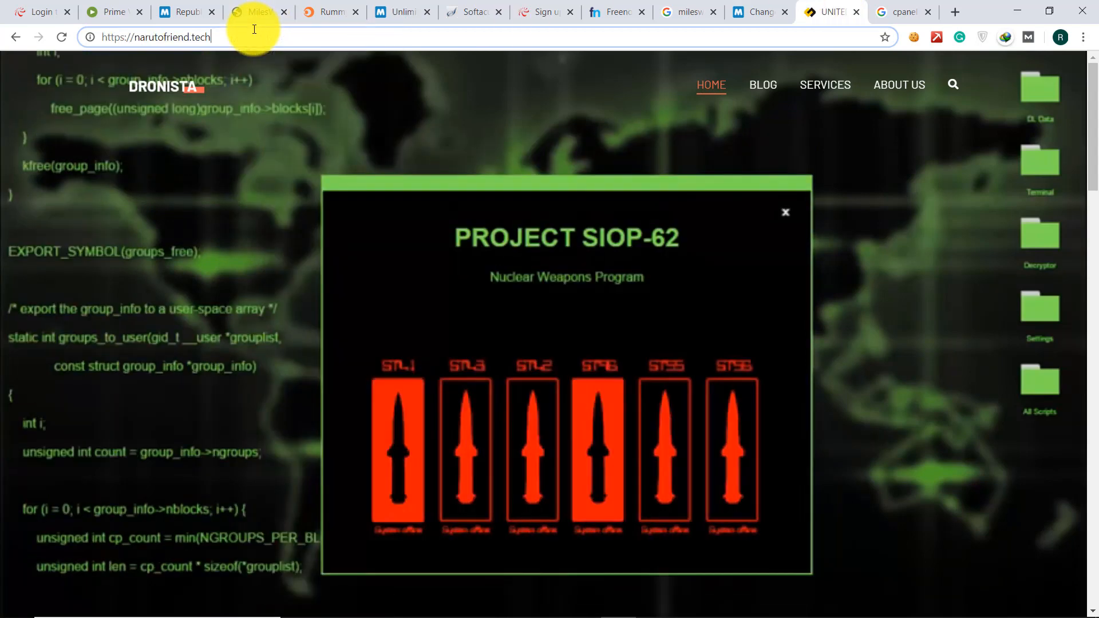
- Go to narutofriend.tech/wp-admin to load the site's WordPress login page
click(109, 35)
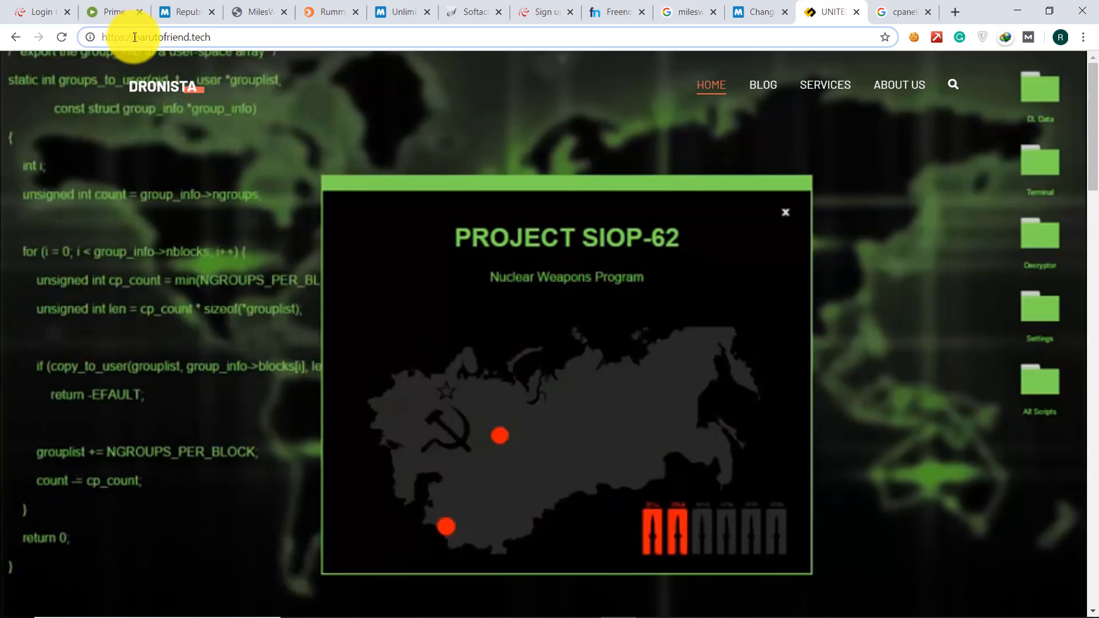
text(/)
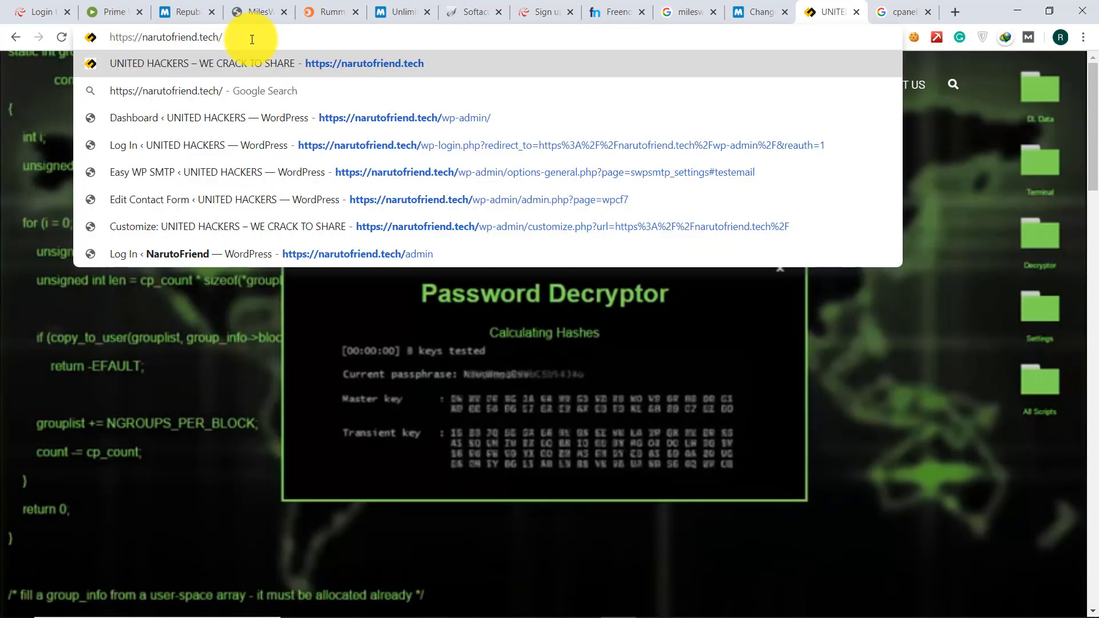
text(wp)
key(Return)
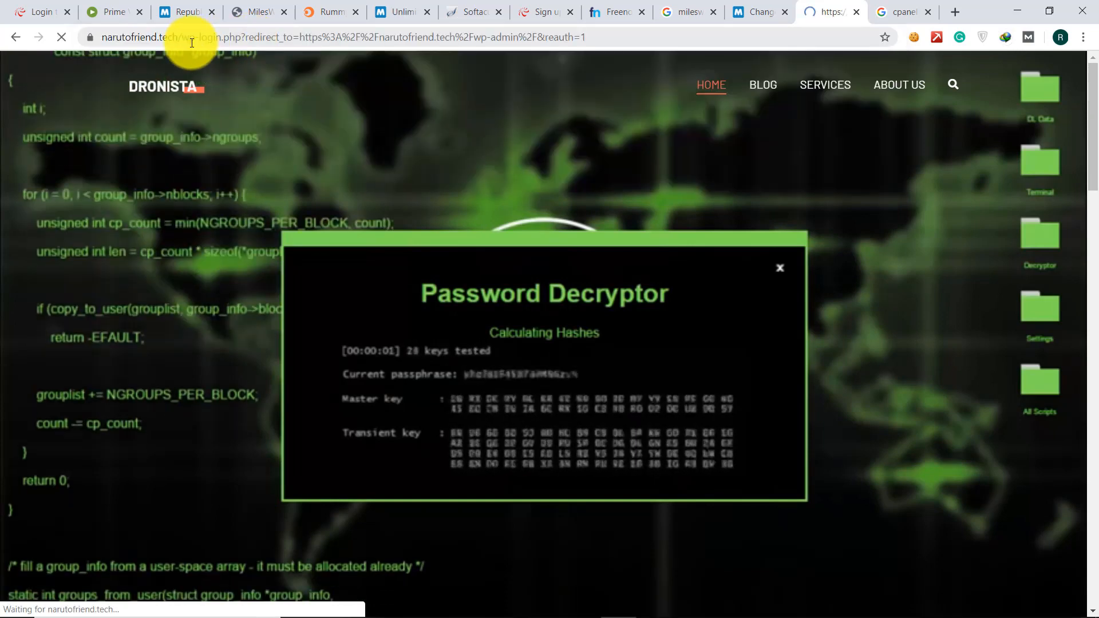
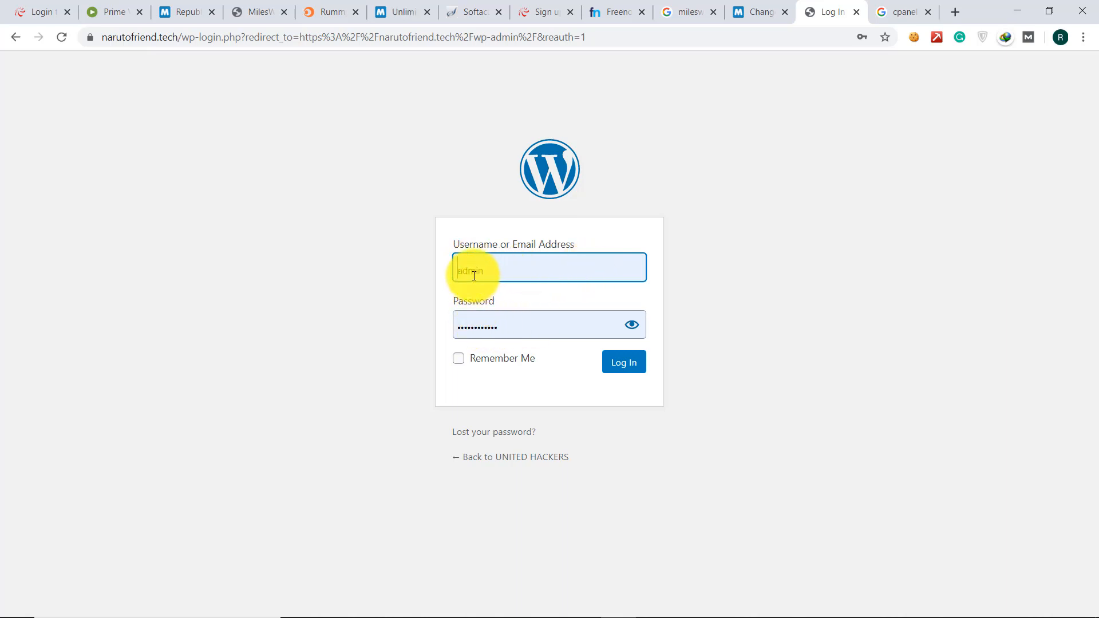
- Log in to the narutofriend.tech WordPress admin with the admin credentials
click(629, 360)
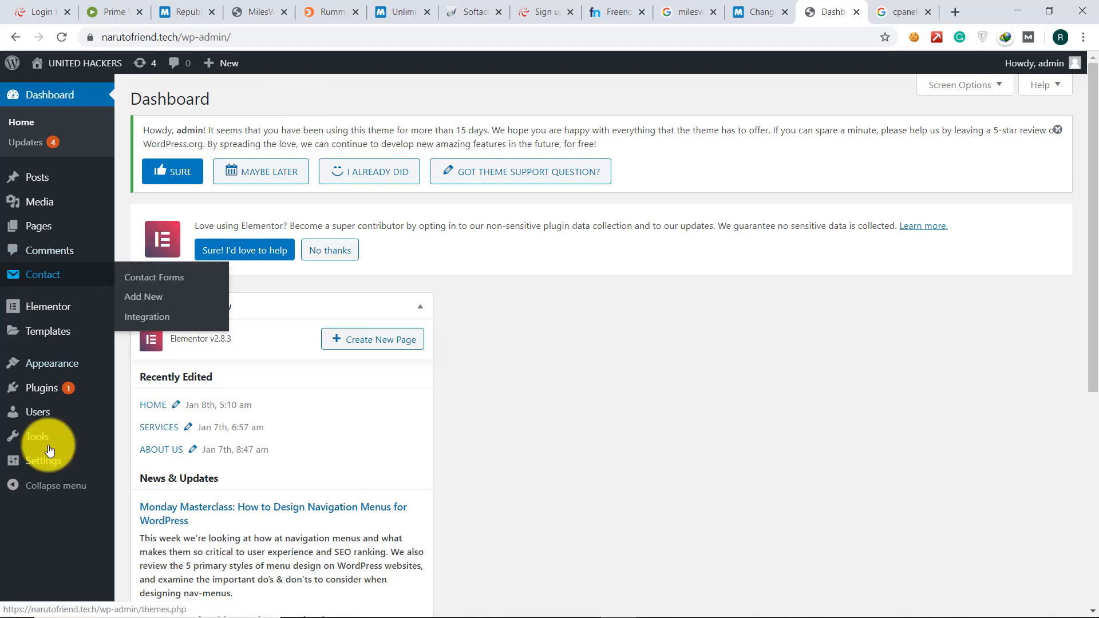
mouse_move(36, 469)
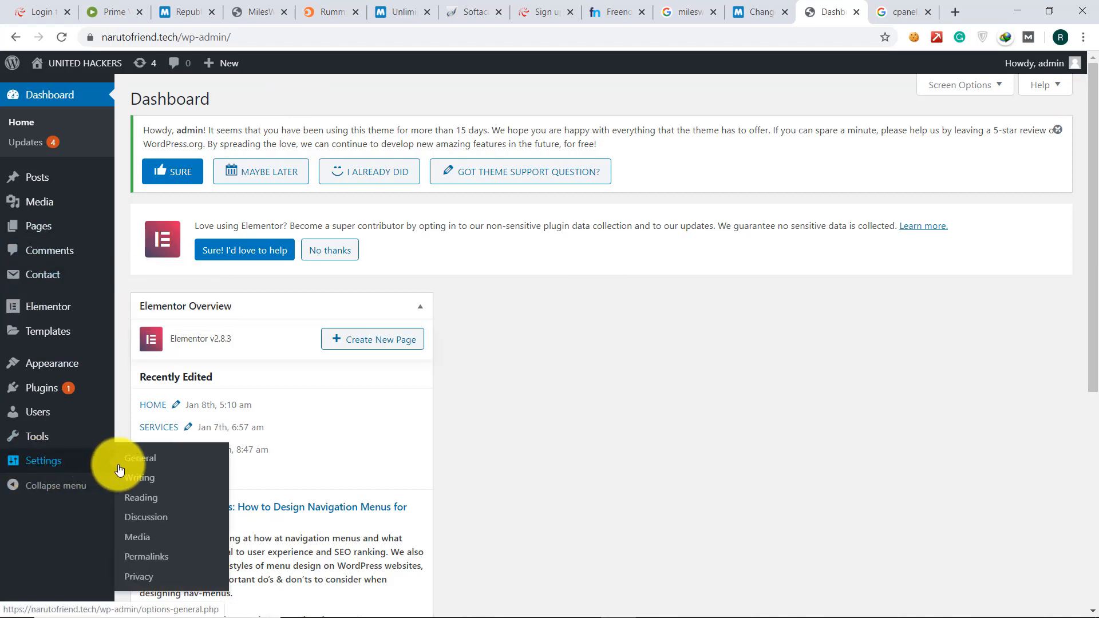
- Check that the Permalinks page uses the Post name structure (/%postname%/)
click(142, 565)
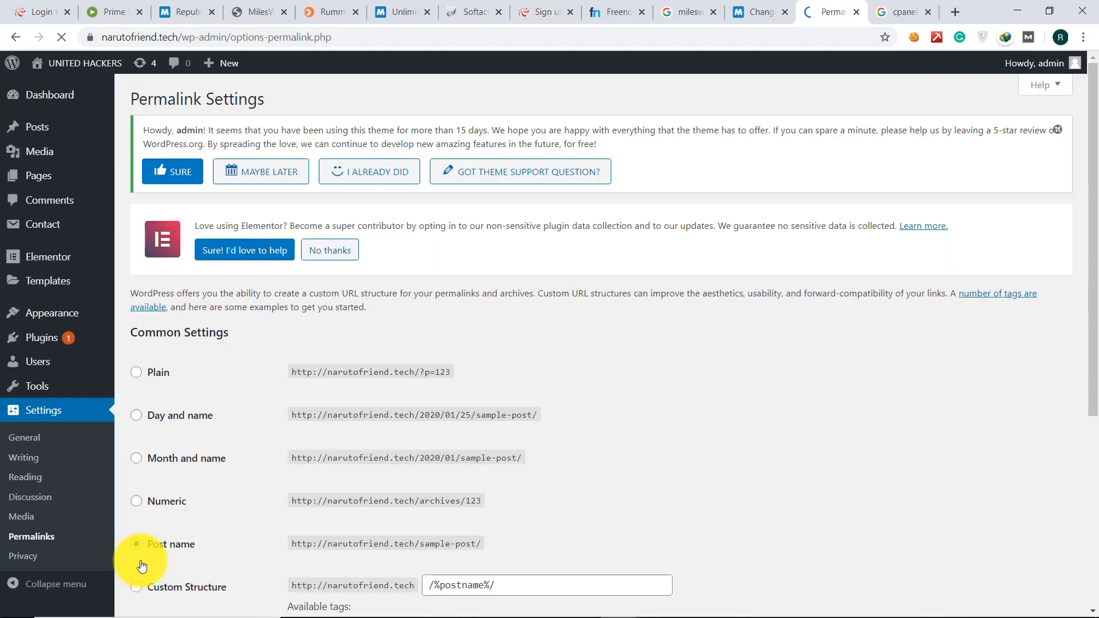
scroll(142, 565, down, 3)
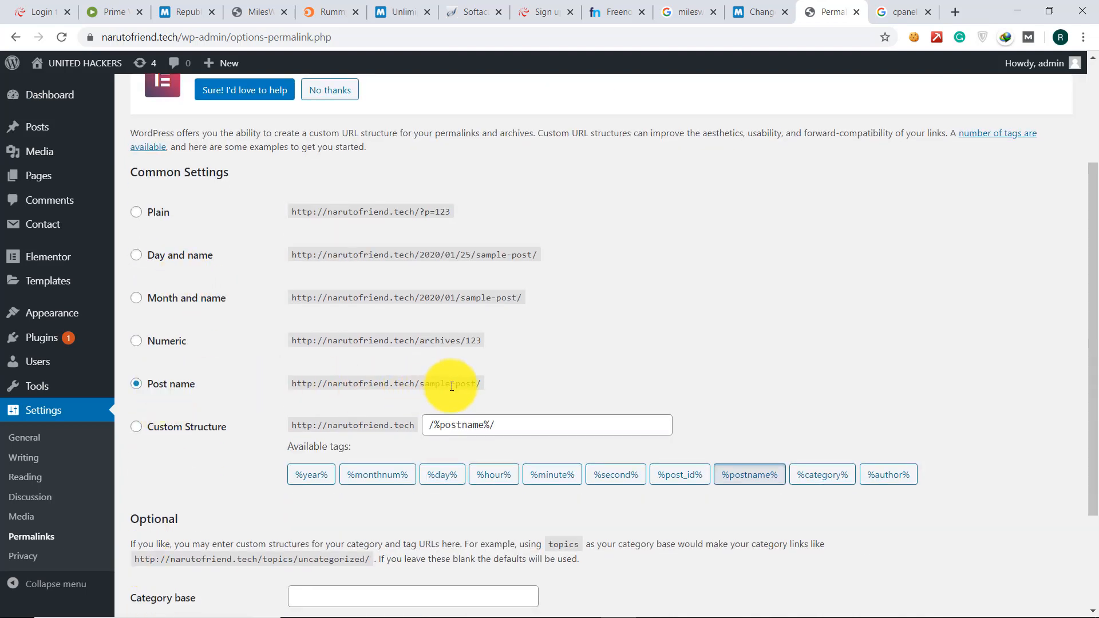
scroll(390, 392, down, 3)
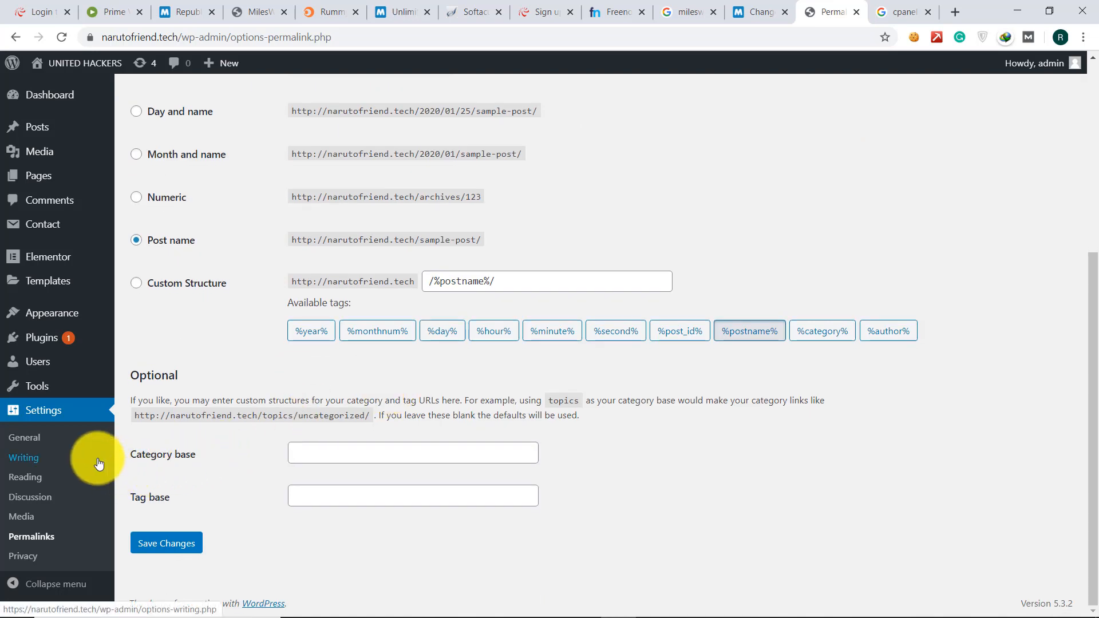
click(29, 444)
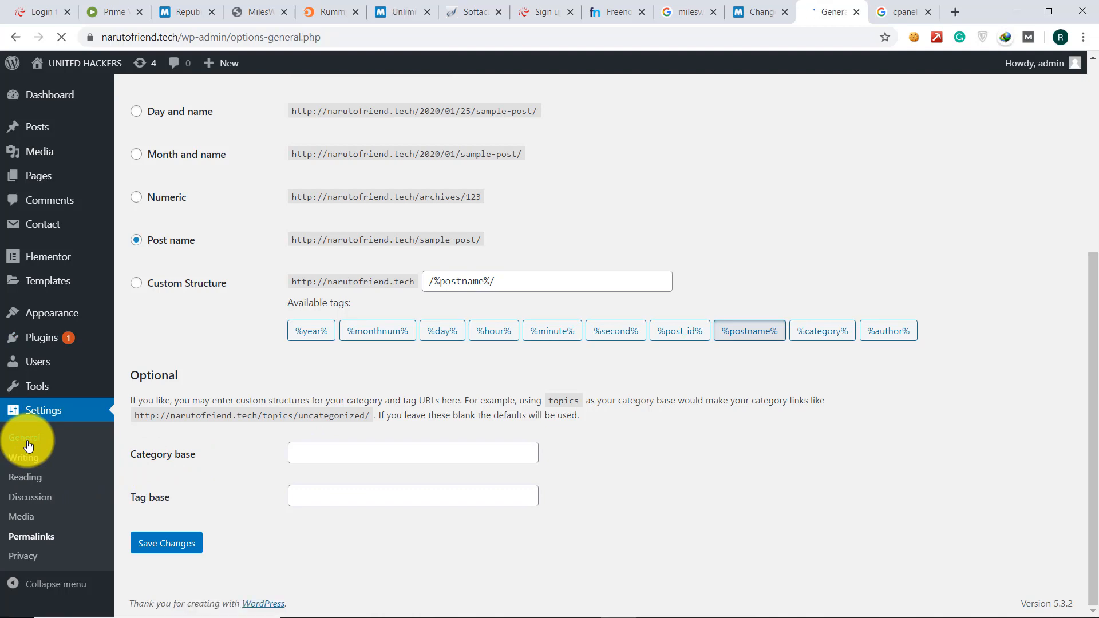
- Review General Settings: title UNITED HACKERS, tagline WE CRACK TO SHARE, timezone UTC+0, down to Week Starts On
scroll(28, 445, down, 3)
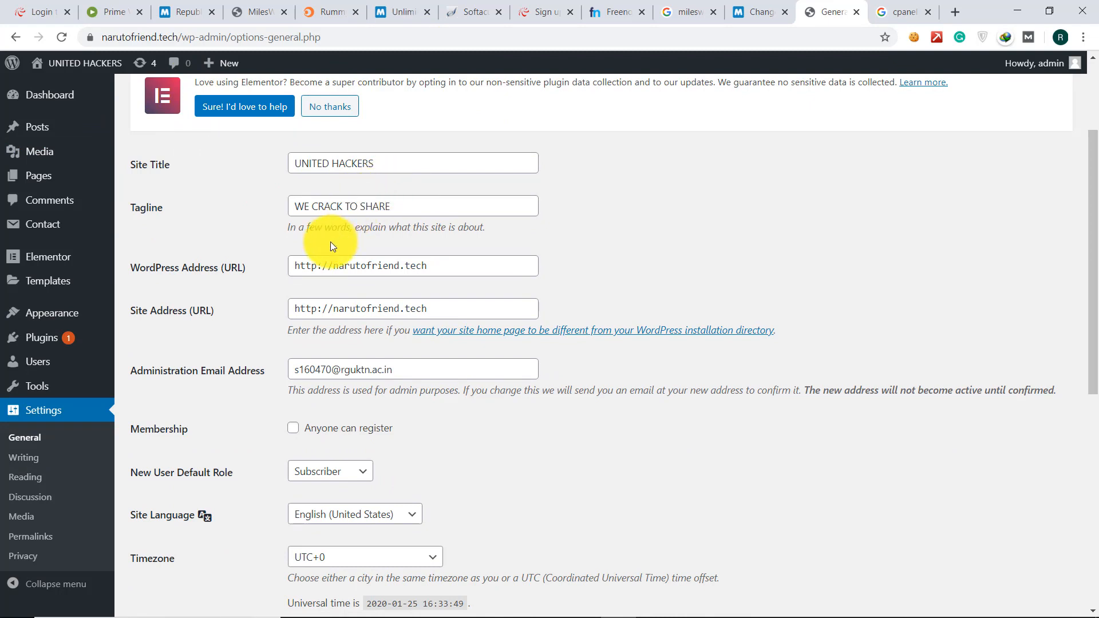
scroll(332, 244, down, 1)
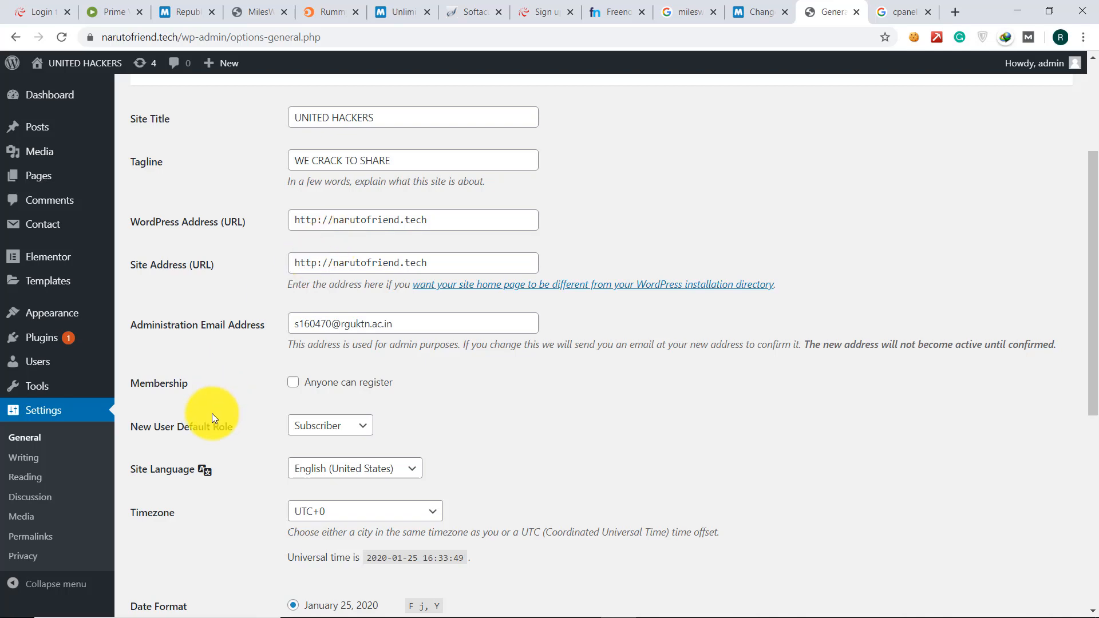
scroll(346, 432, down, 5)
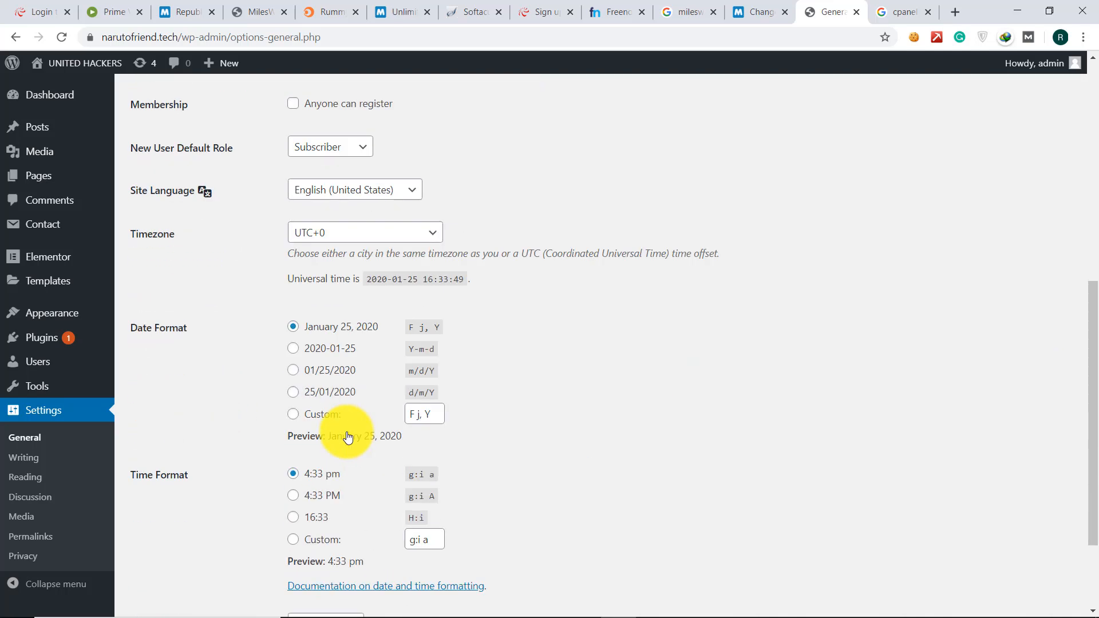
scroll(282, 429, down, 2)
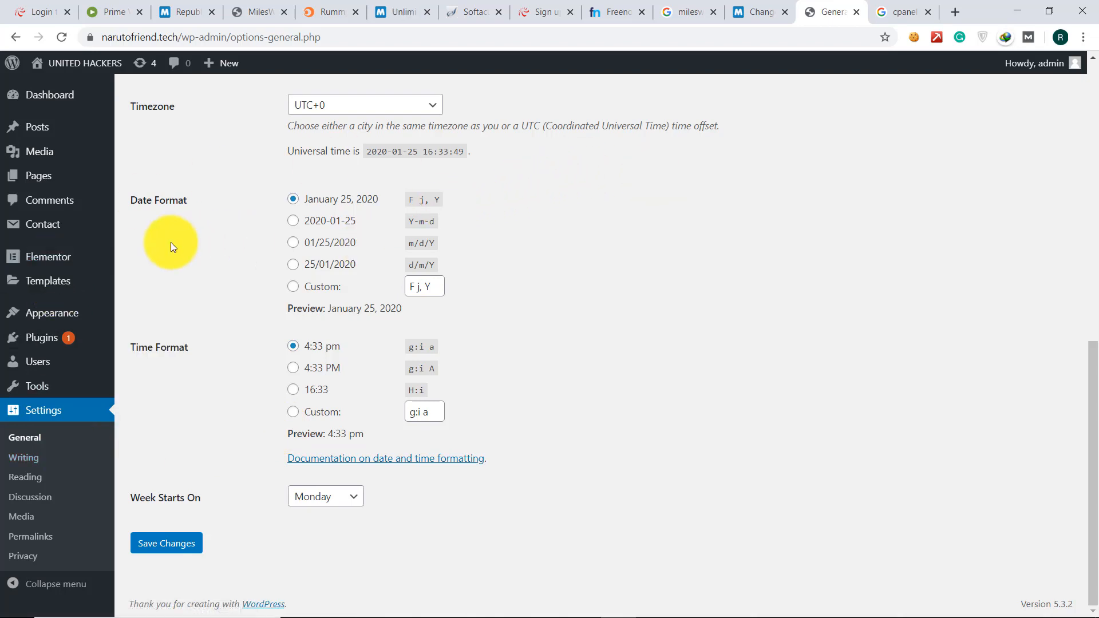
mouse_move(56, 317)
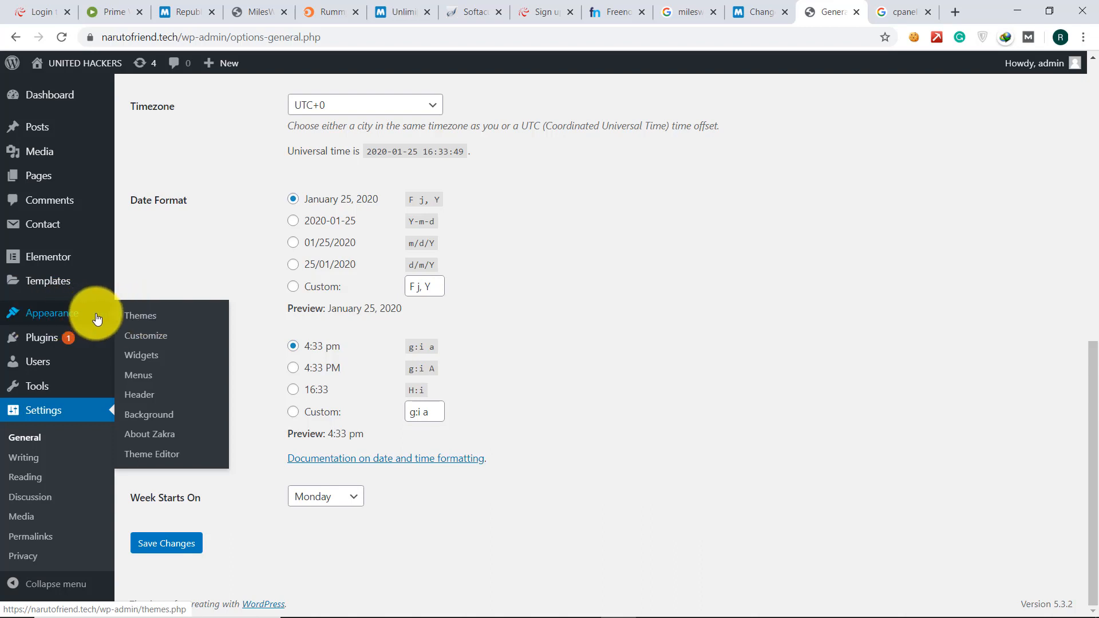
- Live-preview the Twenty Seventeen theme from the installed themes list, keeping Zakra active
click(127, 319)
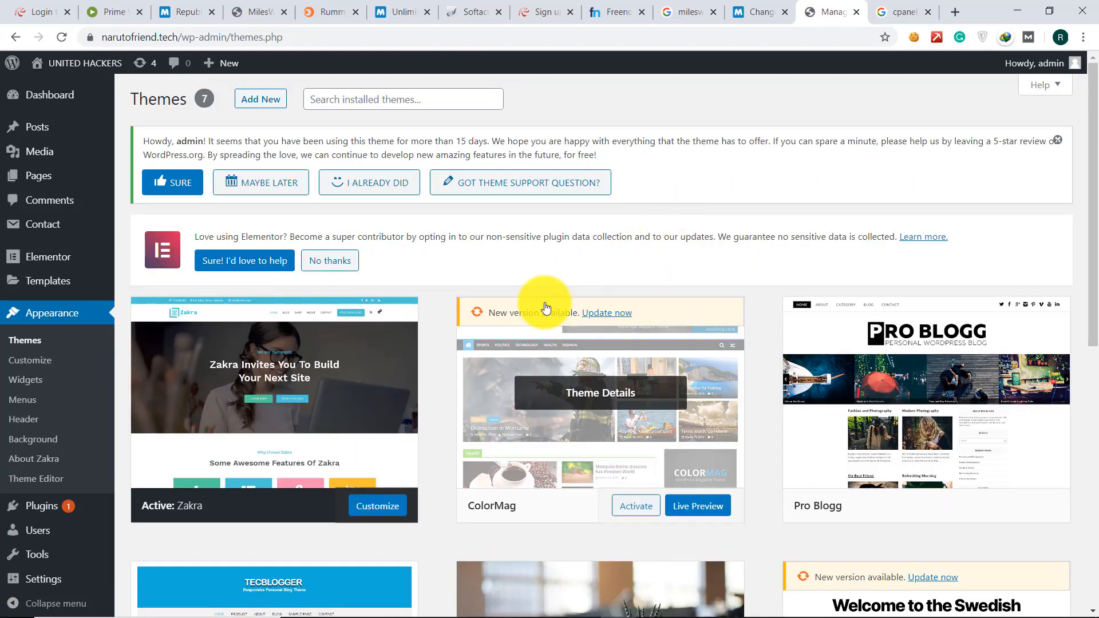
scroll(544, 300, down, 1)
scroll(368, 366, down, 3)
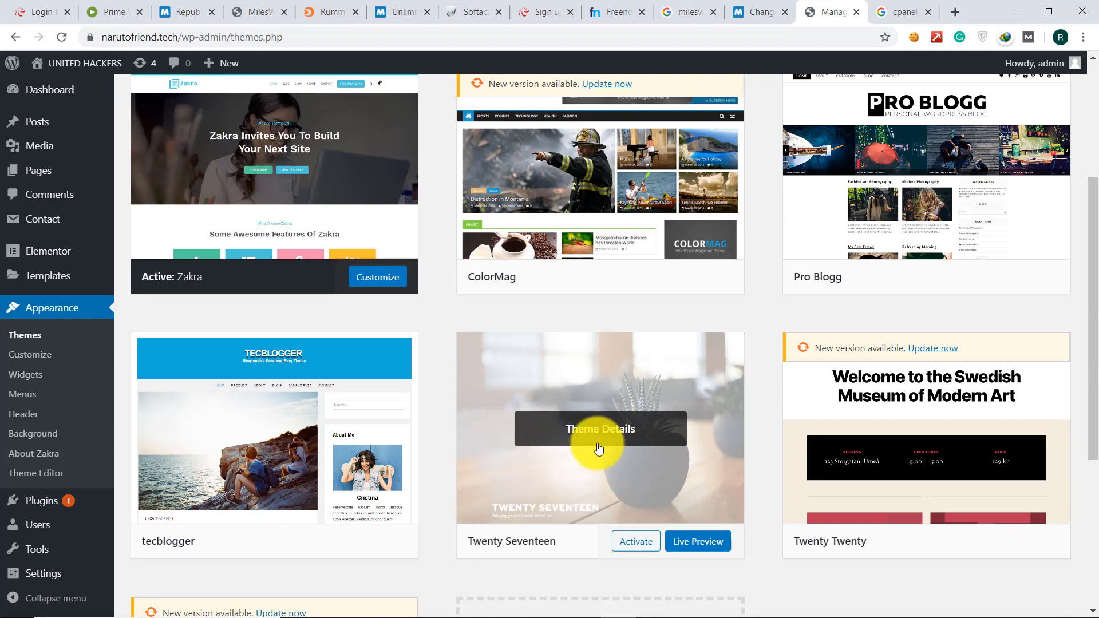
click(687, 543)
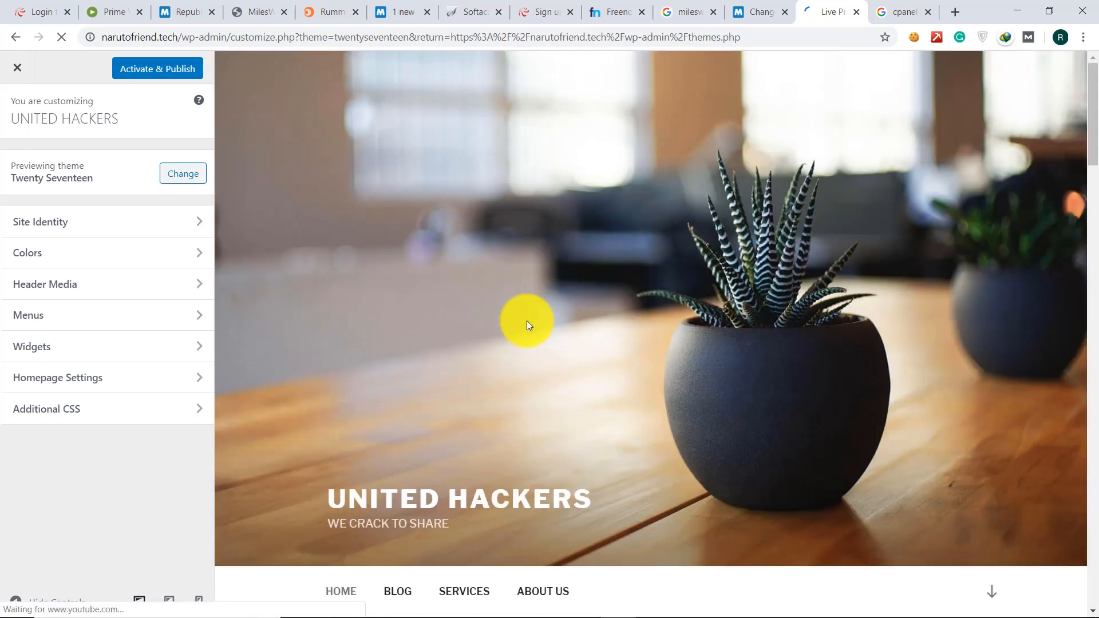
scroll(526, 325, down, 9)
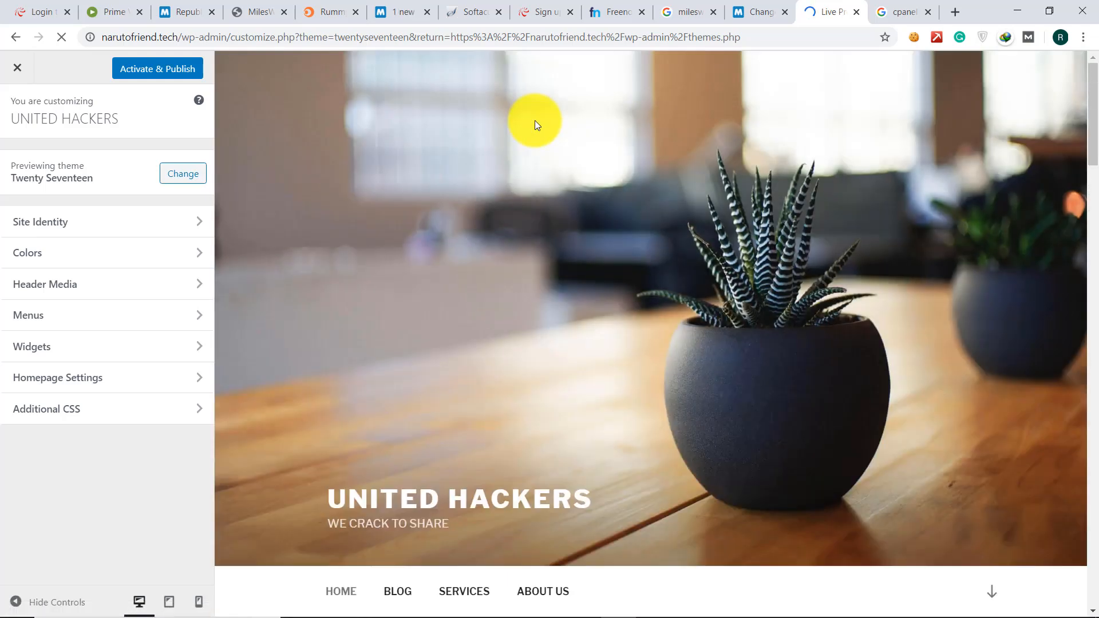
scroll(502, 366, down, 6)
scroll(502, 366, up, 6)
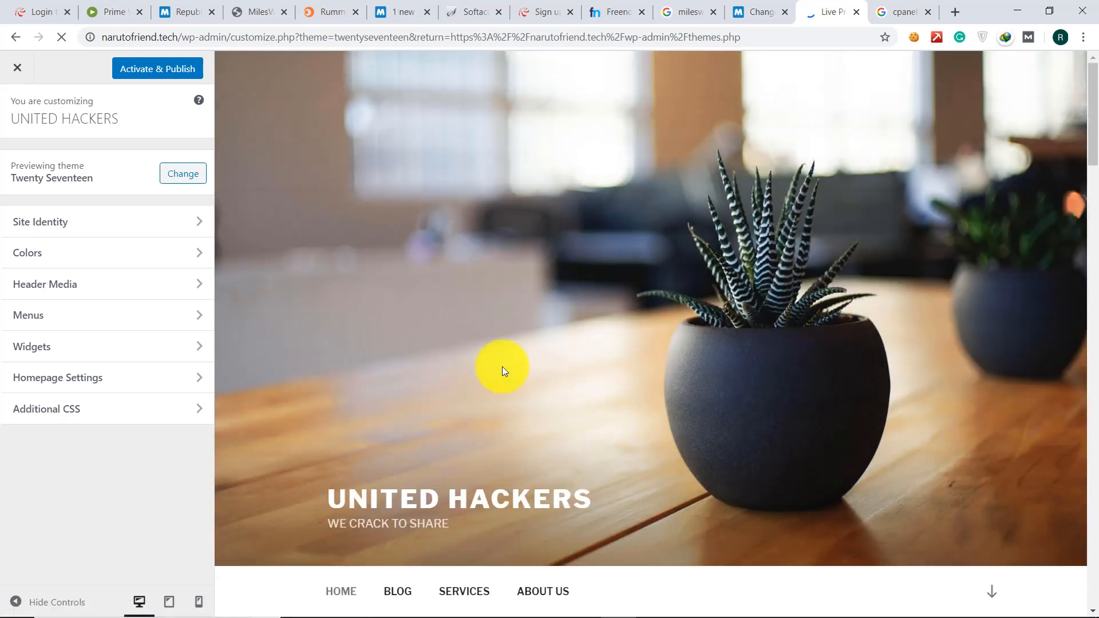
key(alt+Left)
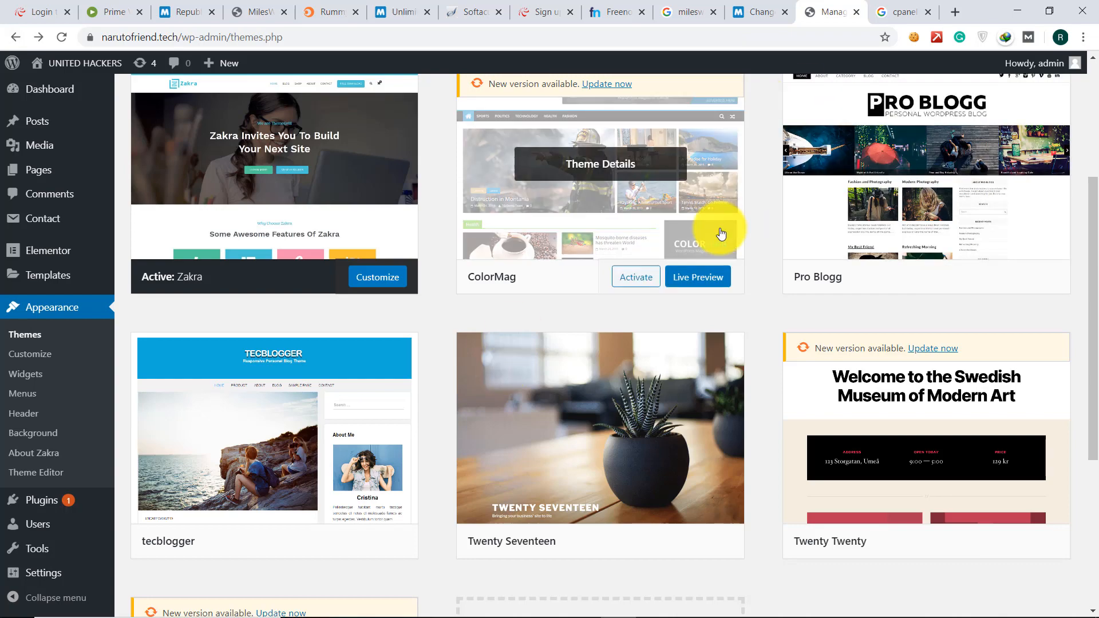
- Search the installed themes for 'blog'
scroll(719, 229, up, 4)
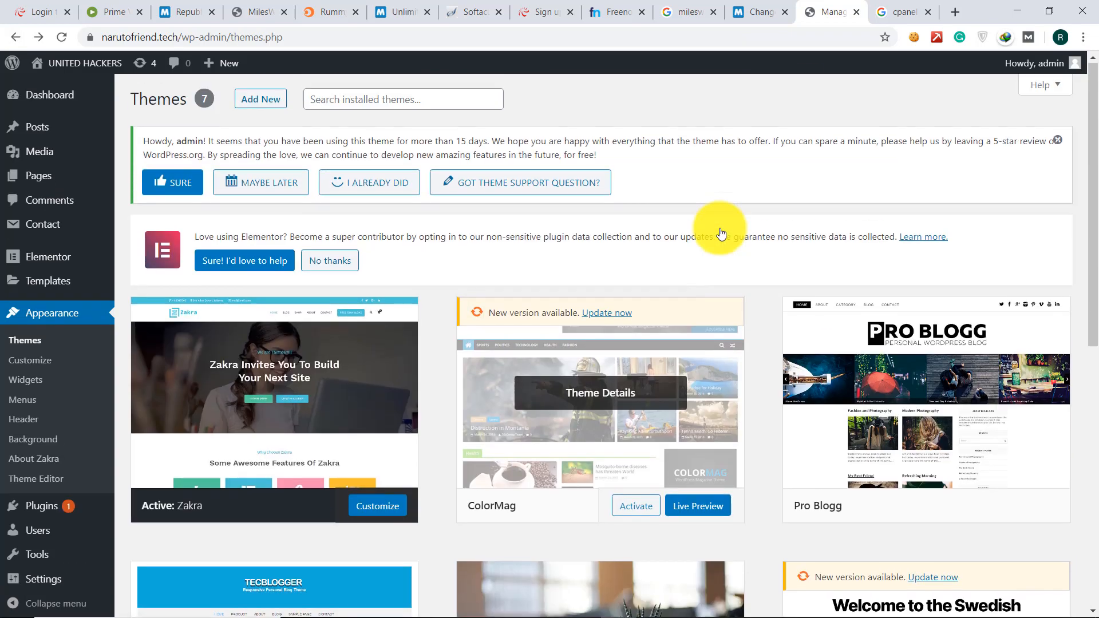
click(409, 102)
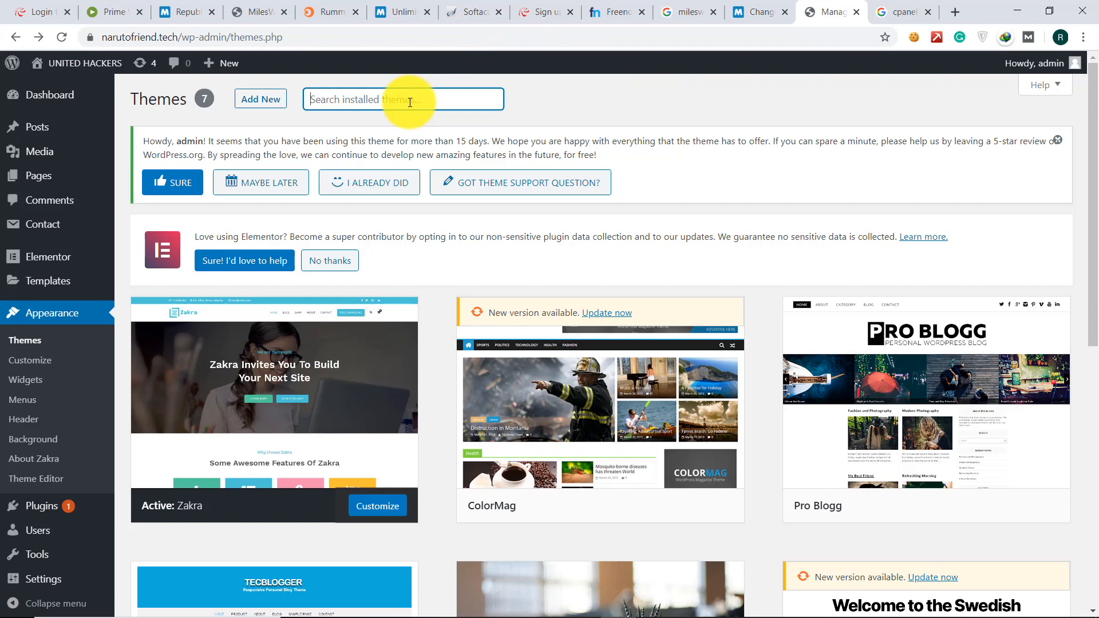
text(b)
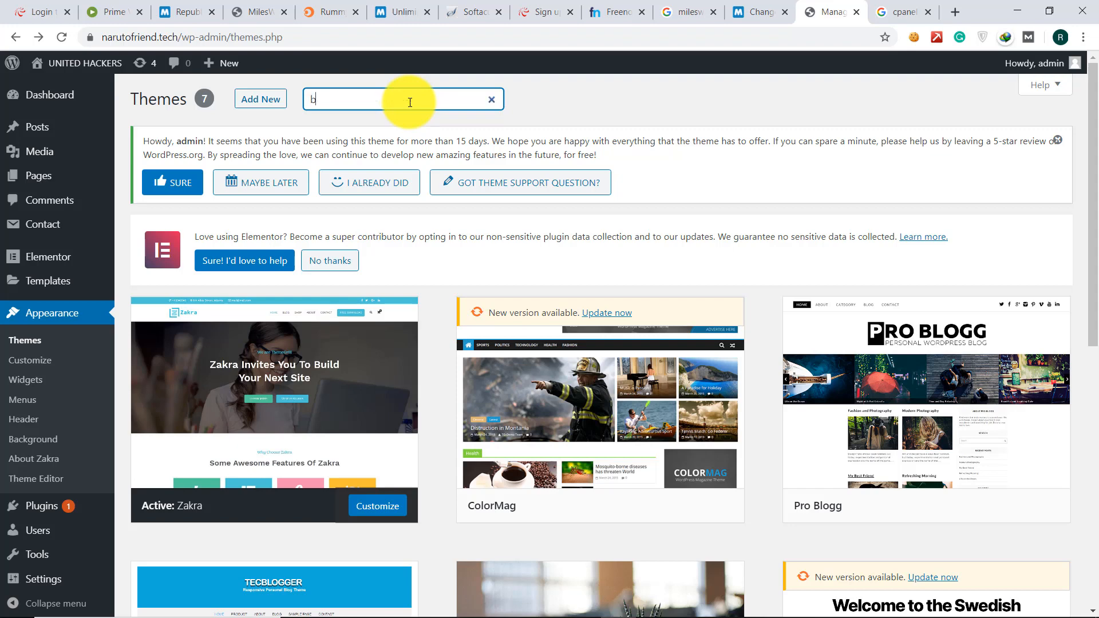
text(log)
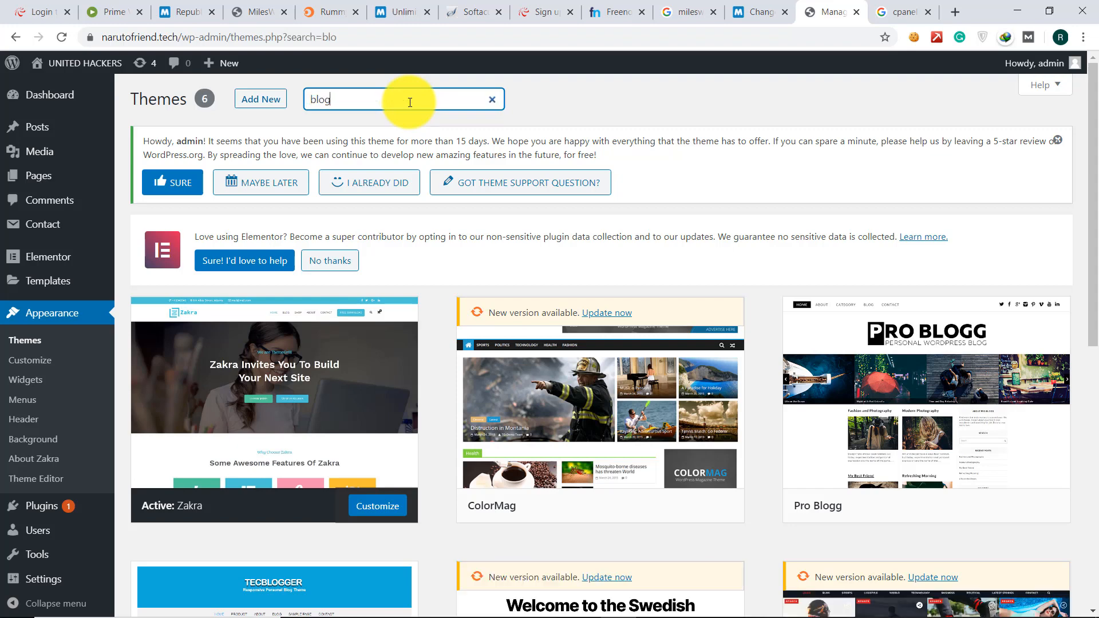
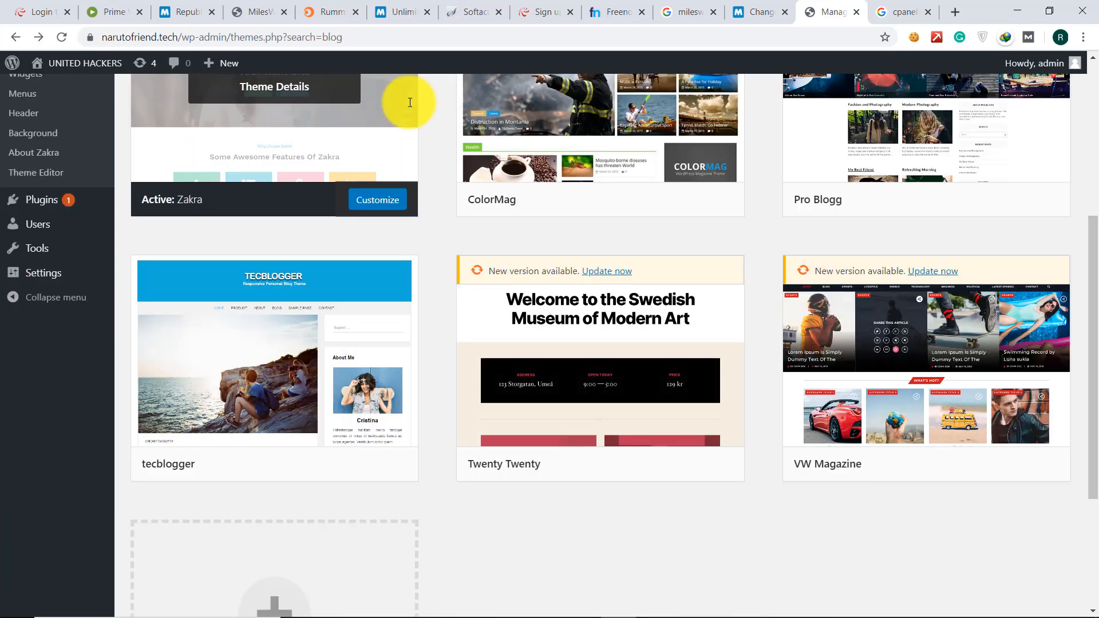
- Scroll the Themes page up and down to move from the empty search toward Add Themes
scroll(410, 103, up, 5)
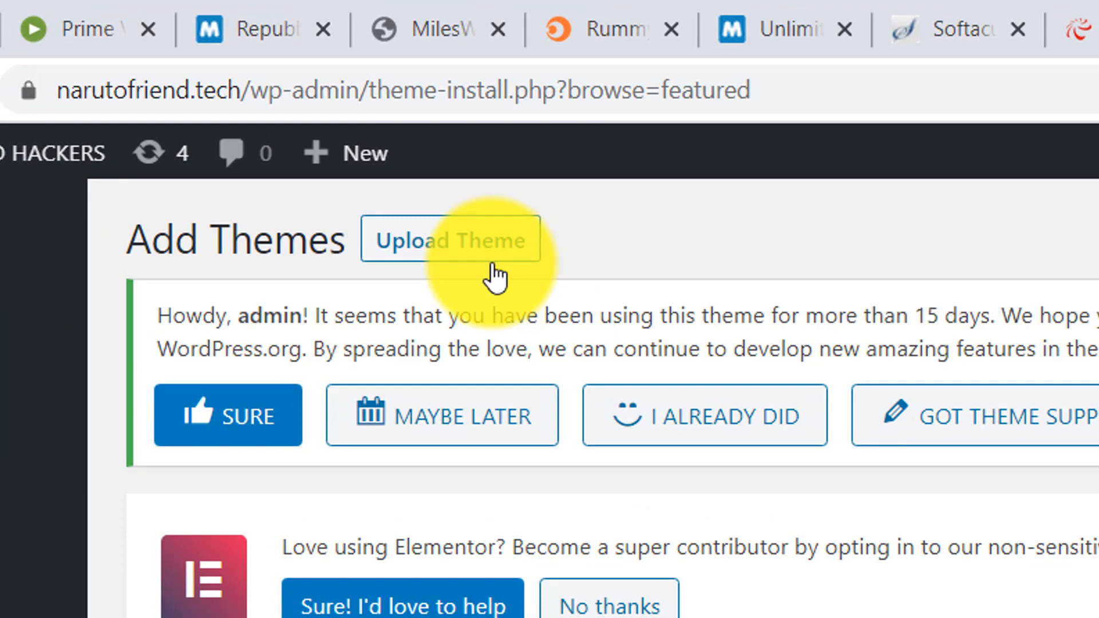
scroll(495, 278, down, 1)
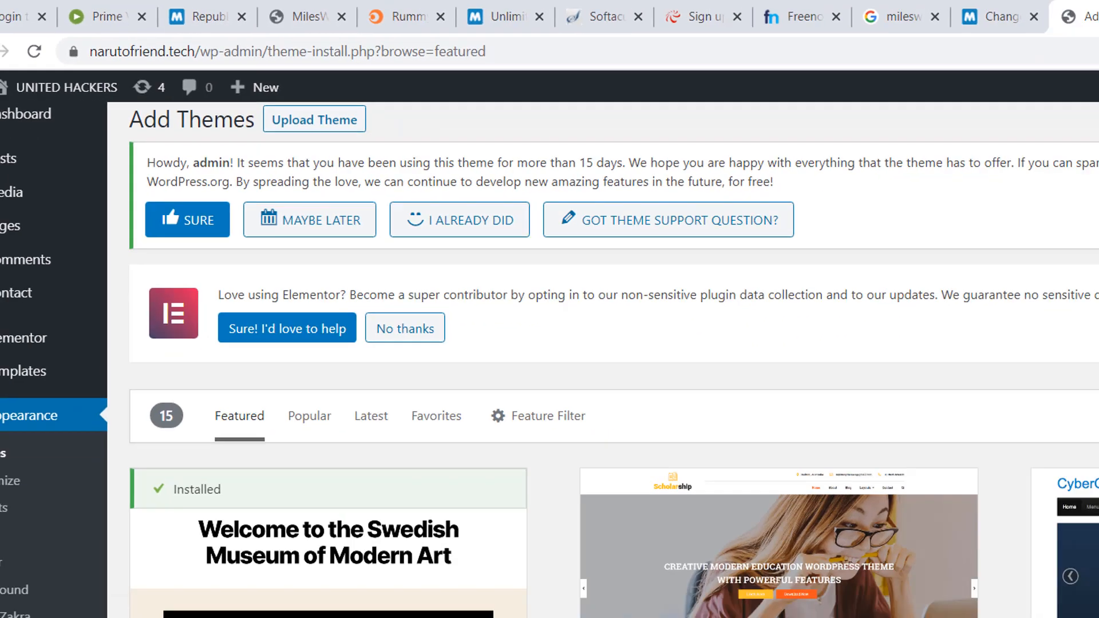
- Search installable themes for 'blog' and browse results like Ample Blog, Vivid Blog and Blogberg
click(932, 301)
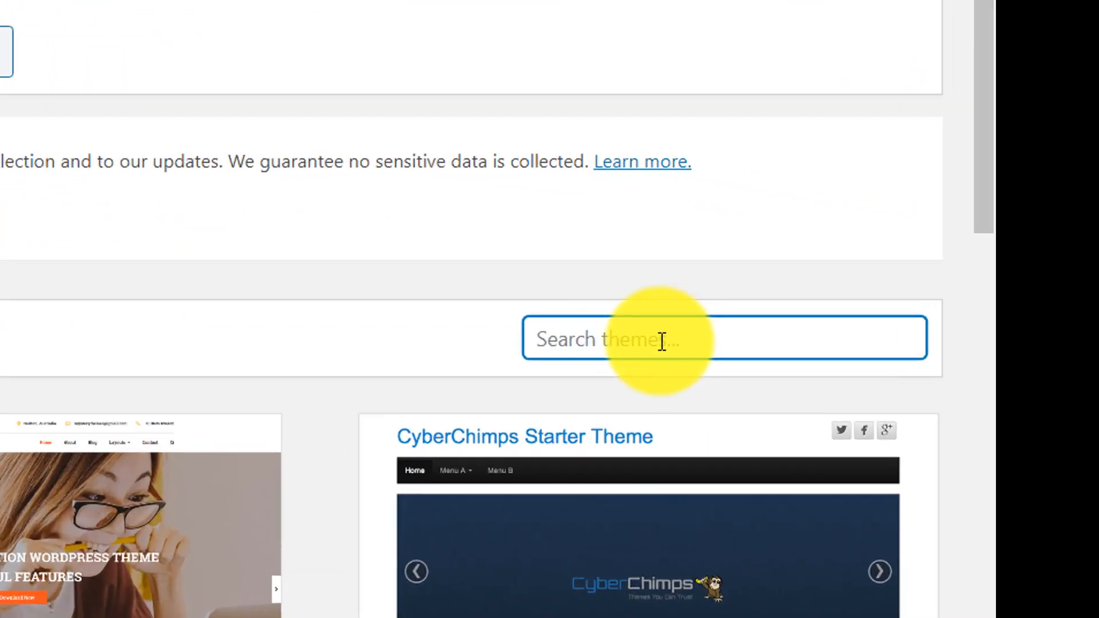
text(blog)
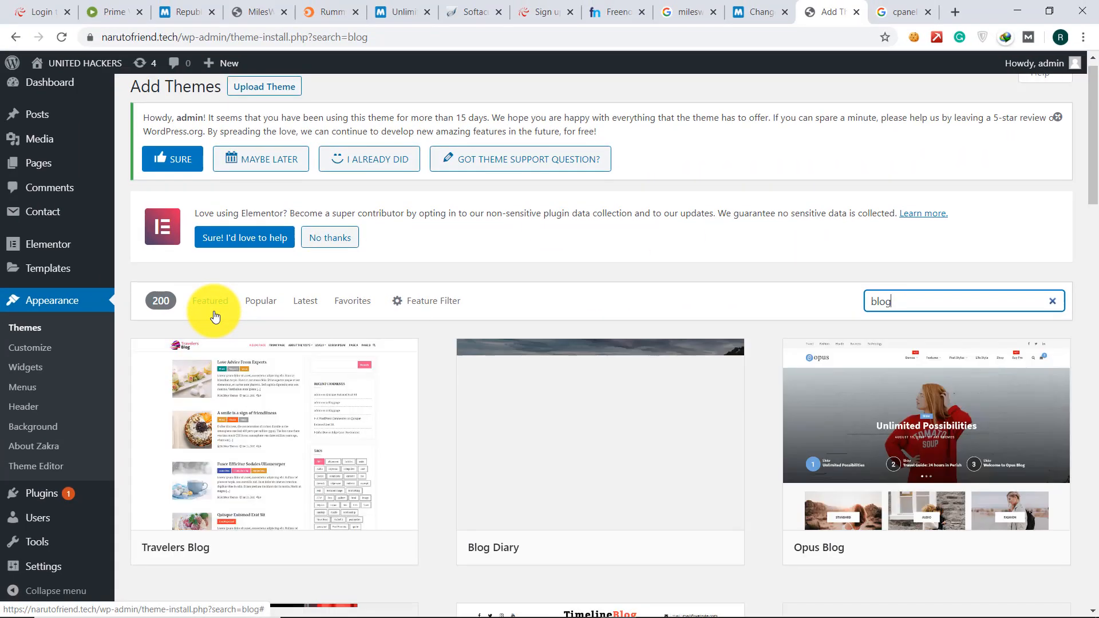
scroll(216, 315, down, 2)
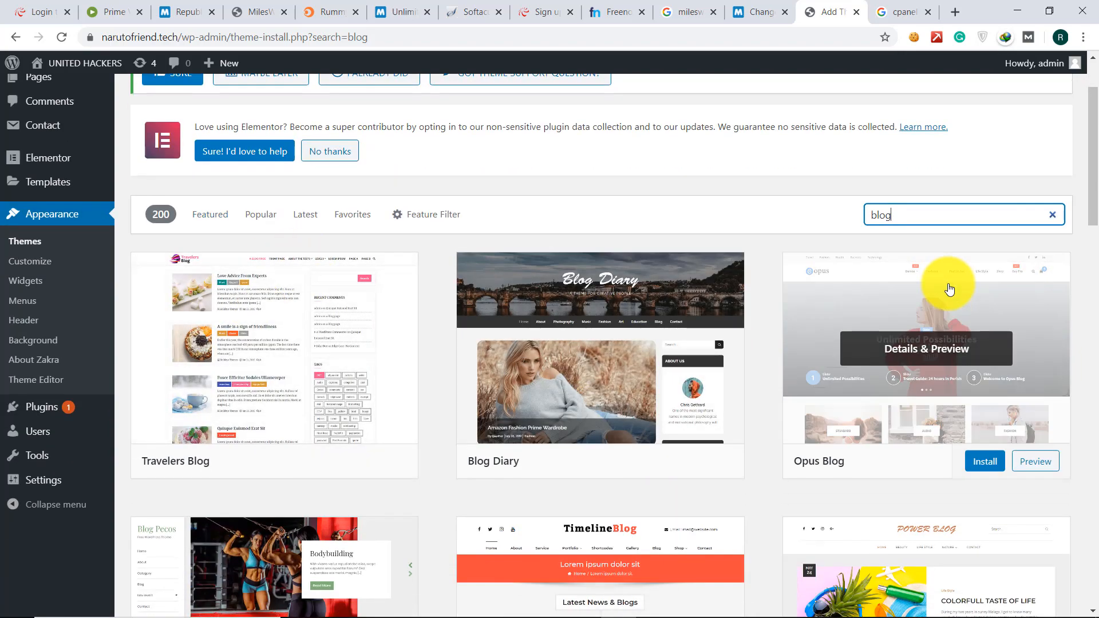
scroll(949, 286, down, 3)
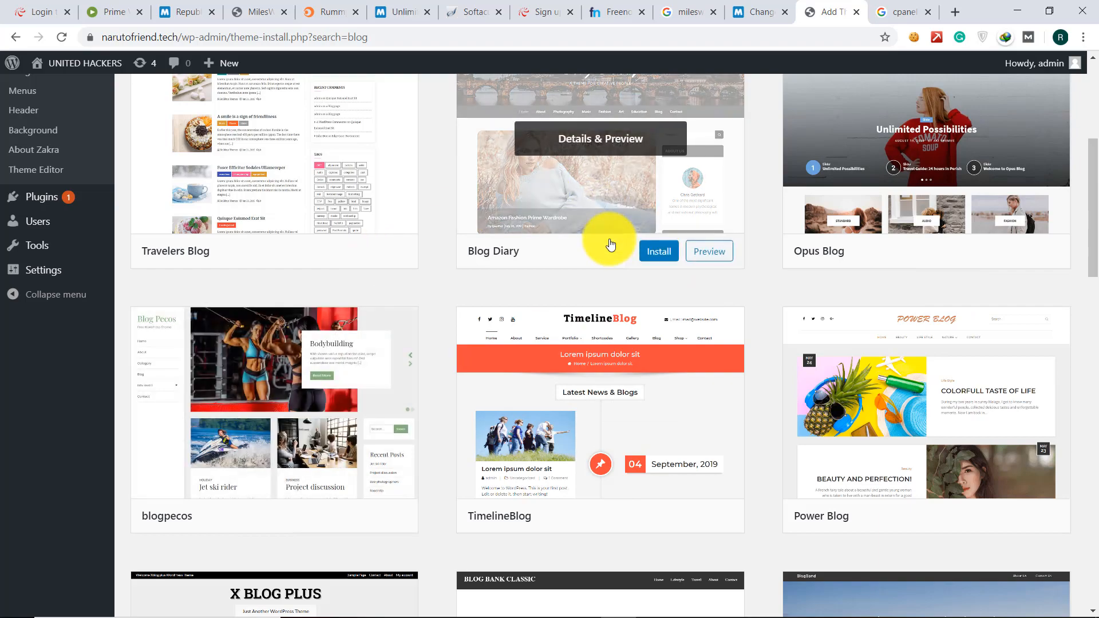
scroll(610, 244, down, 5)
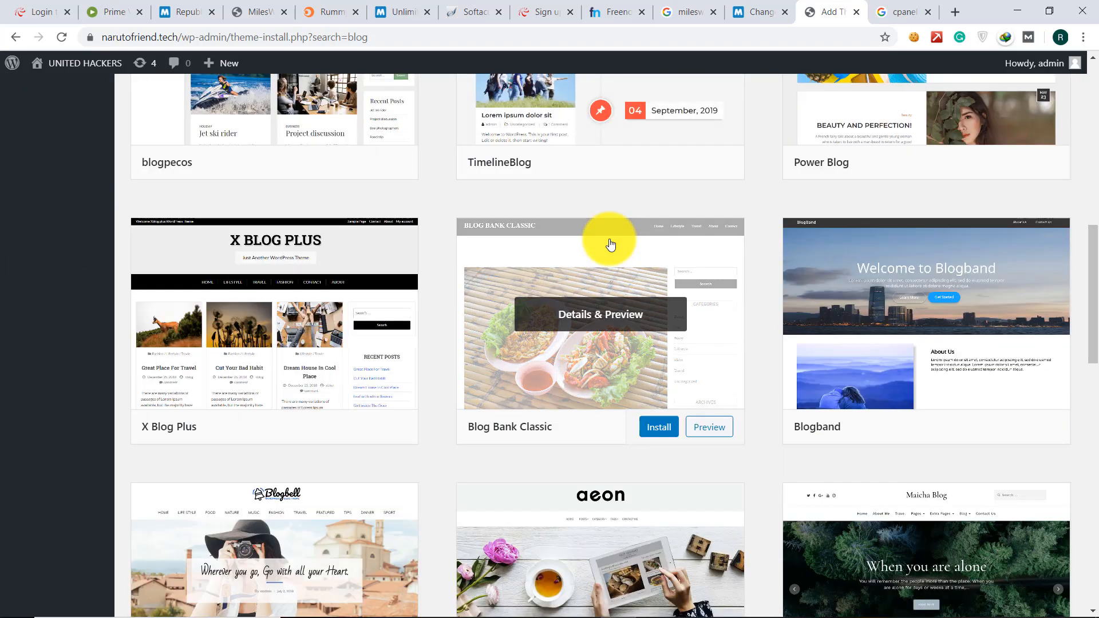
scroll(654, 157, up, 6)
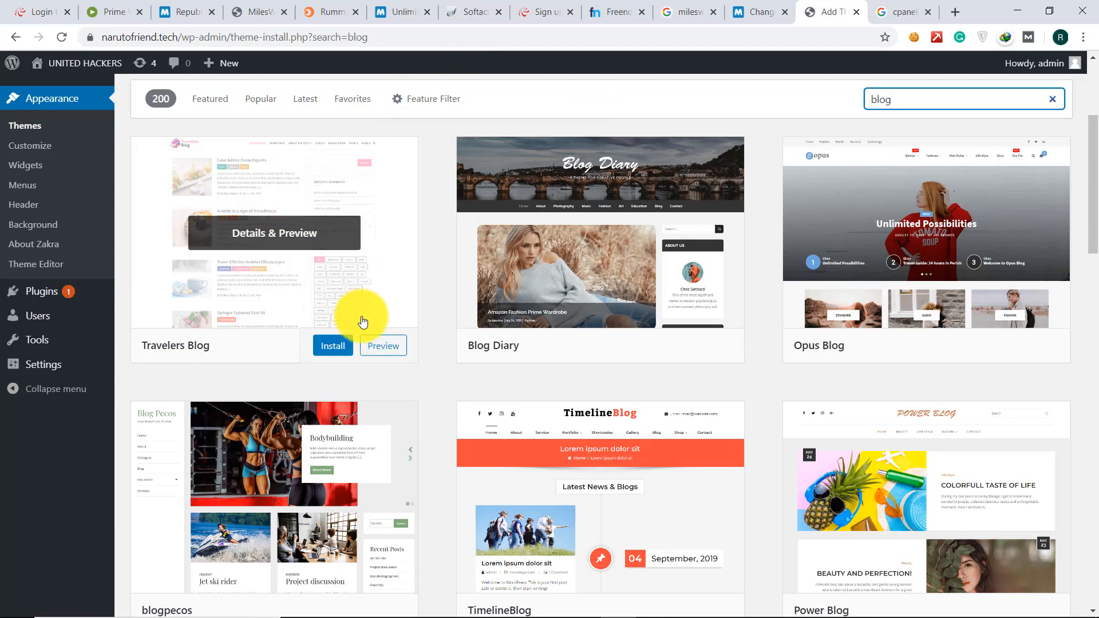
scroll(733, 412, down, 7)
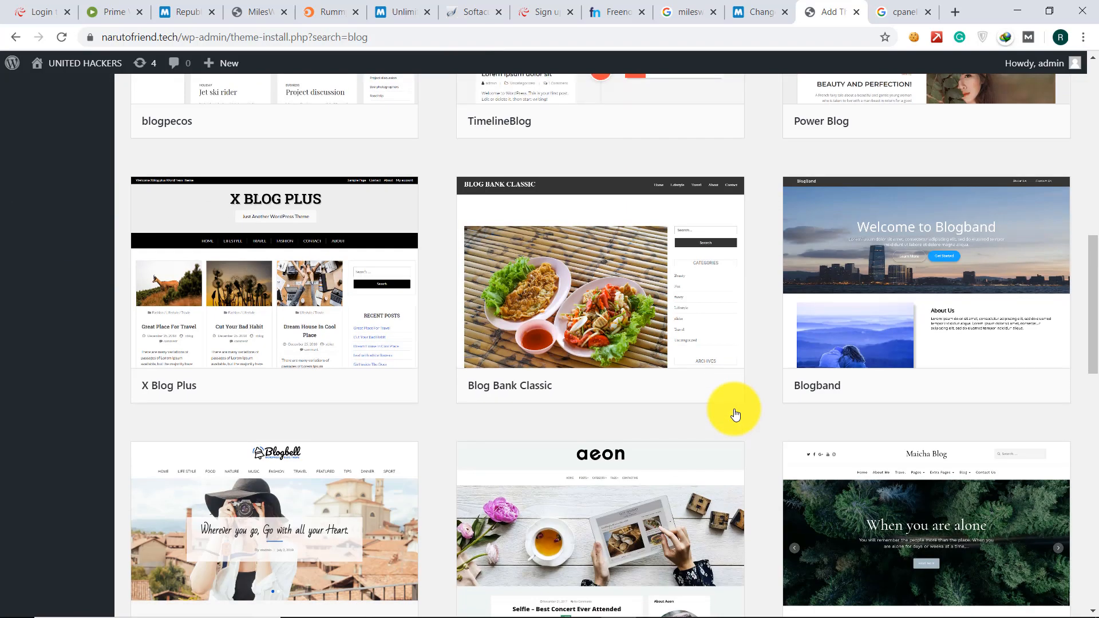
scroll(735, 415, down, 4)
scroll(351, 437, down, 3)
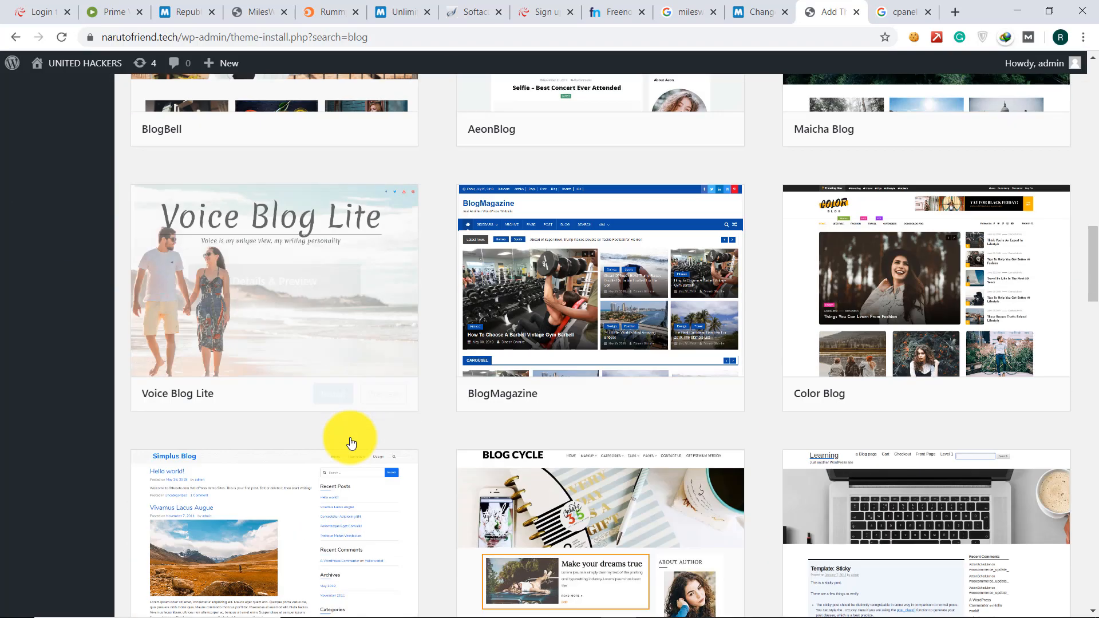
scroll(351, 442, down, 12)
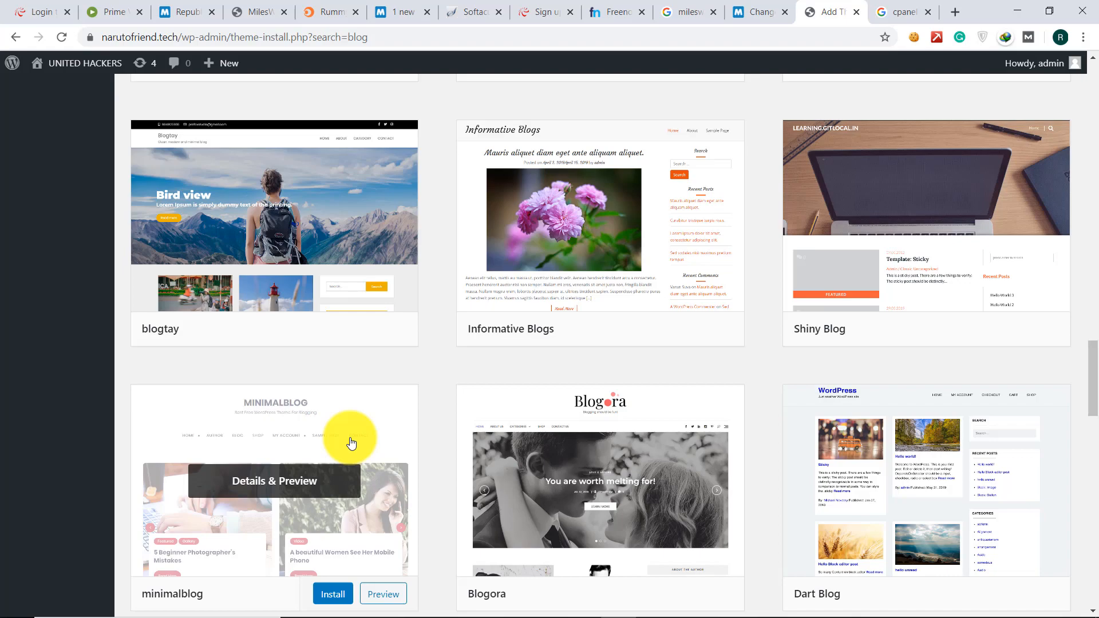
scroll(598, 377, down, 3)
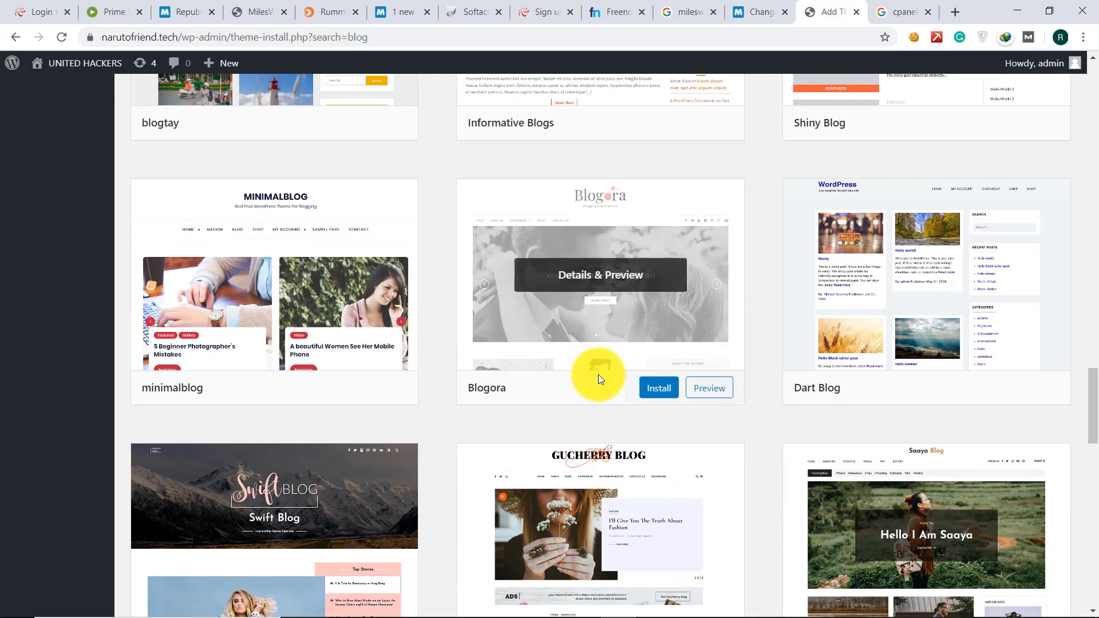
scroll(332, 456, down, 9)
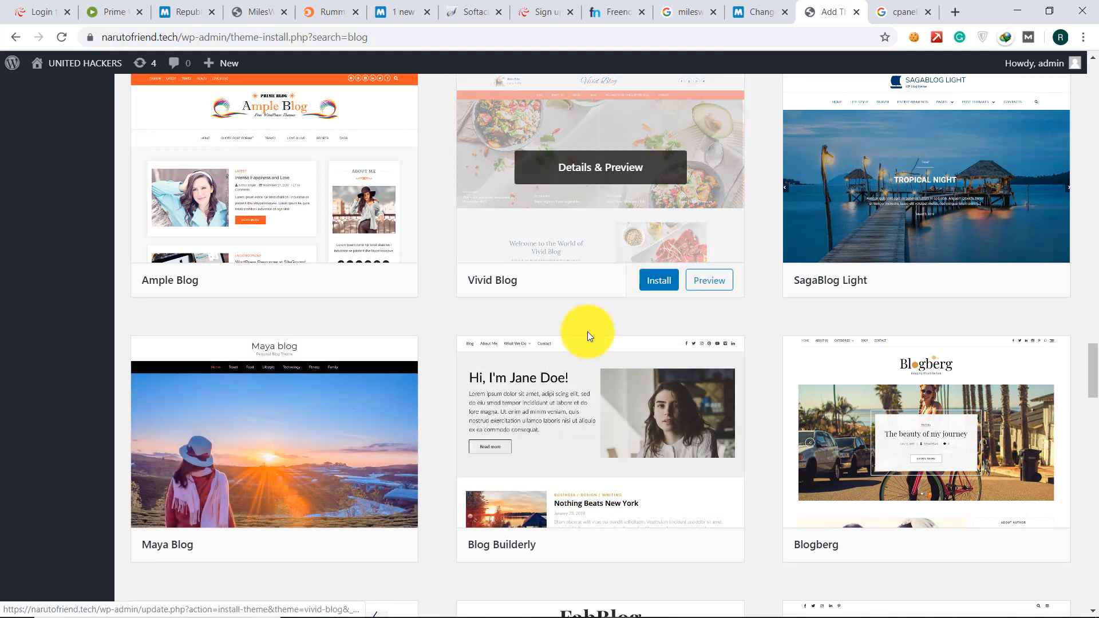
click(501, 428)
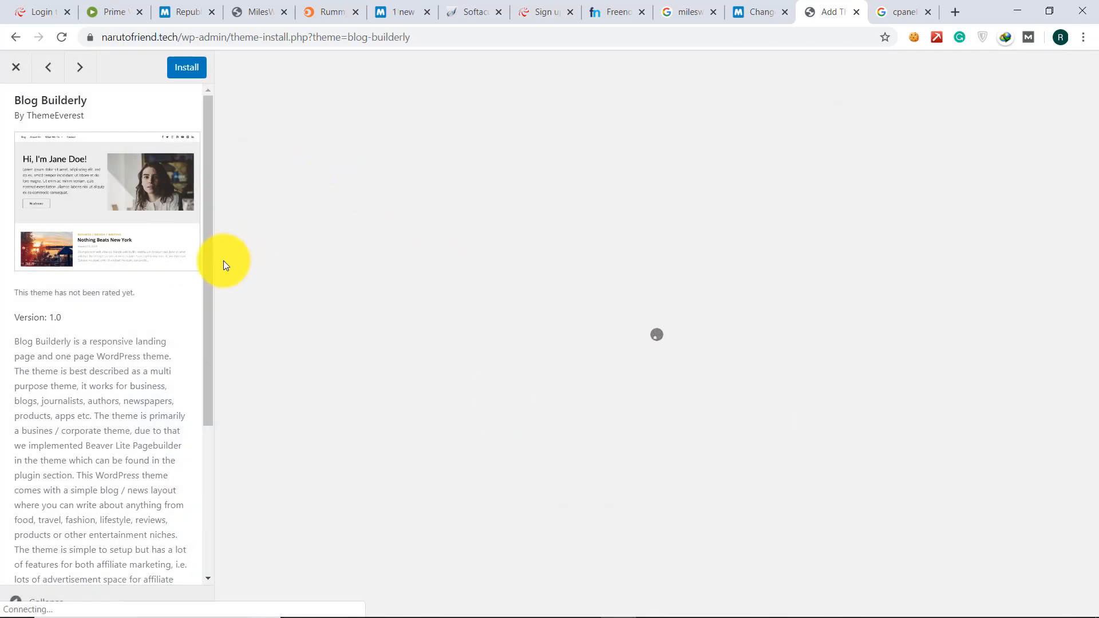
drag(206, 277, 178, 472)
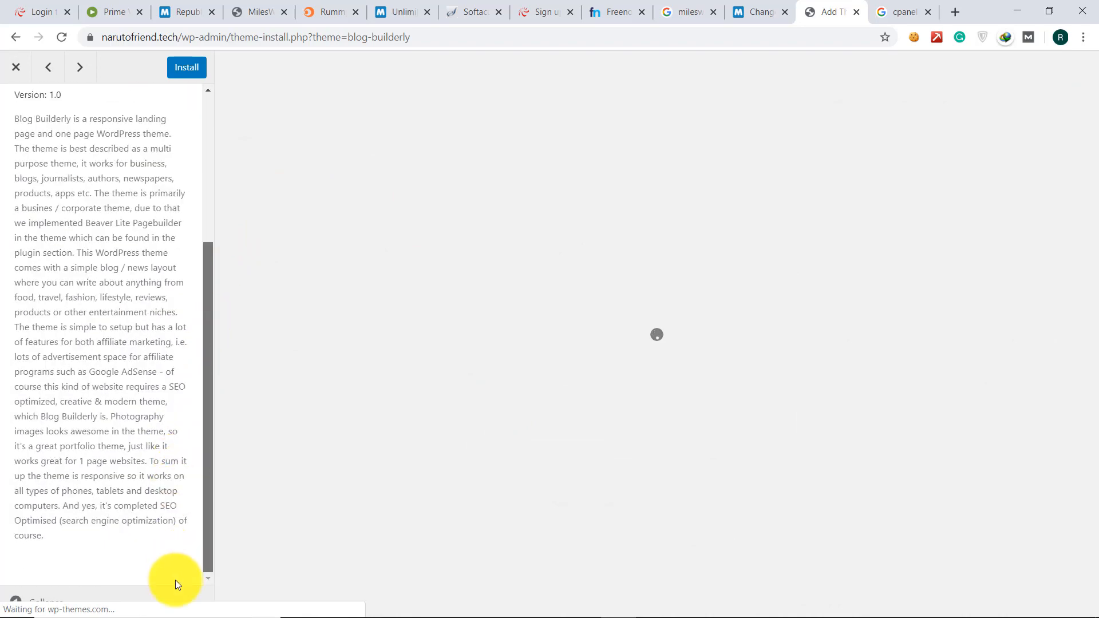
drag(204, 413, 277, 115)
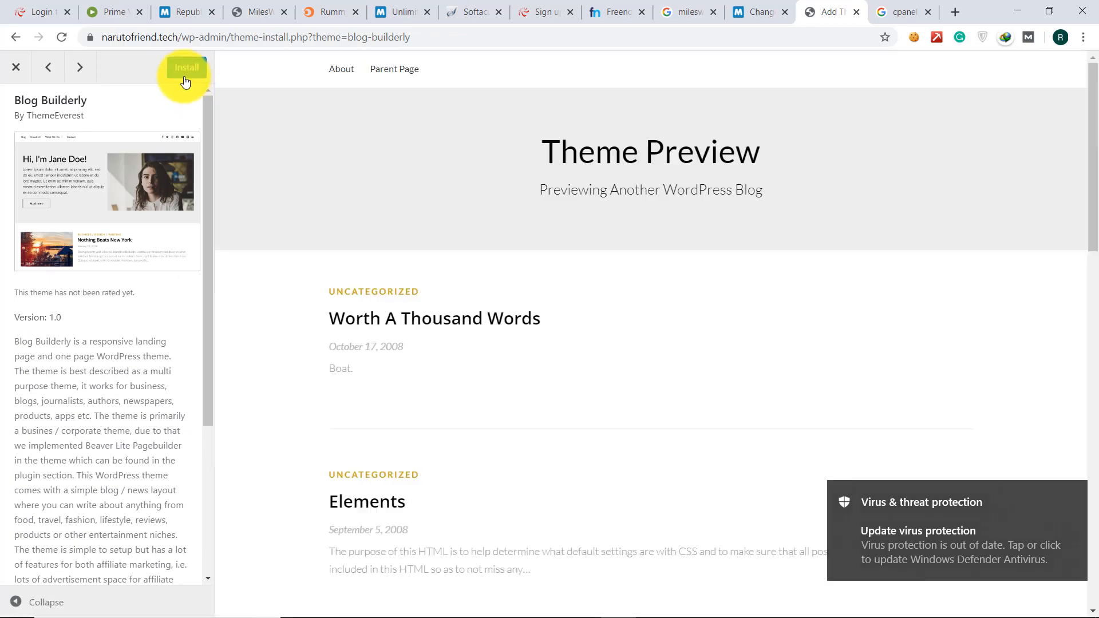
scroll(207, 219, down, 4)
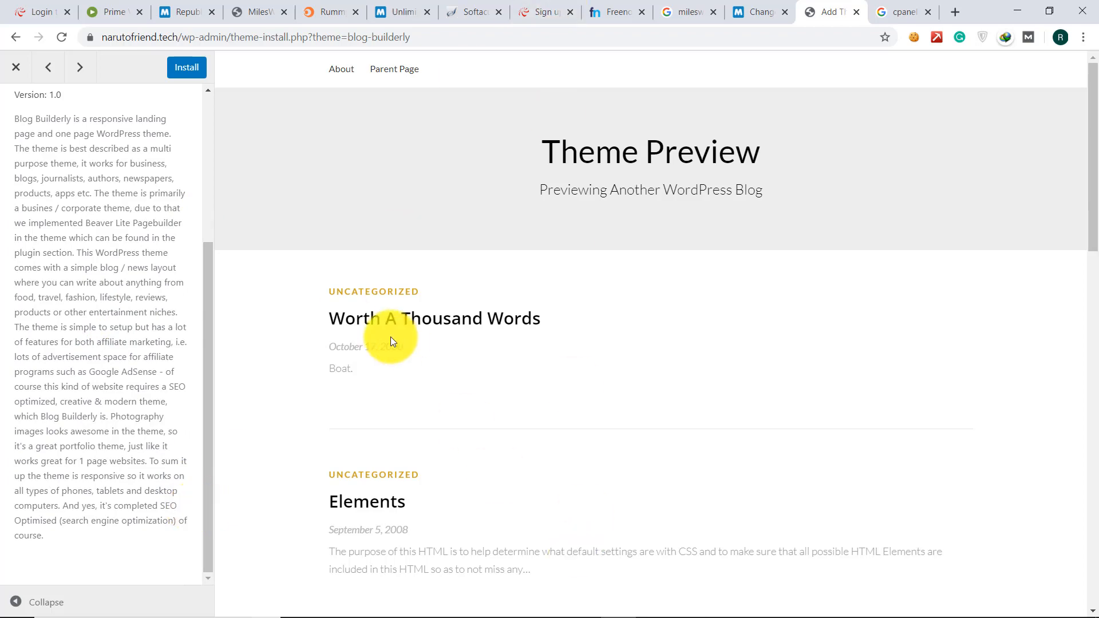
click(17, 68)
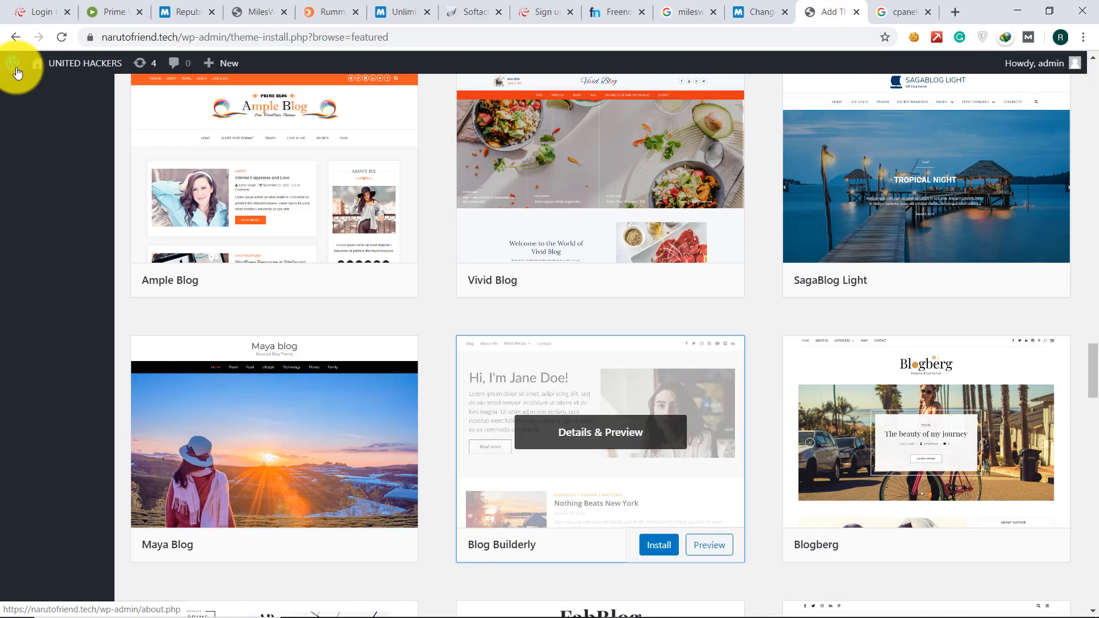
scroll(17, 72, up, 20)
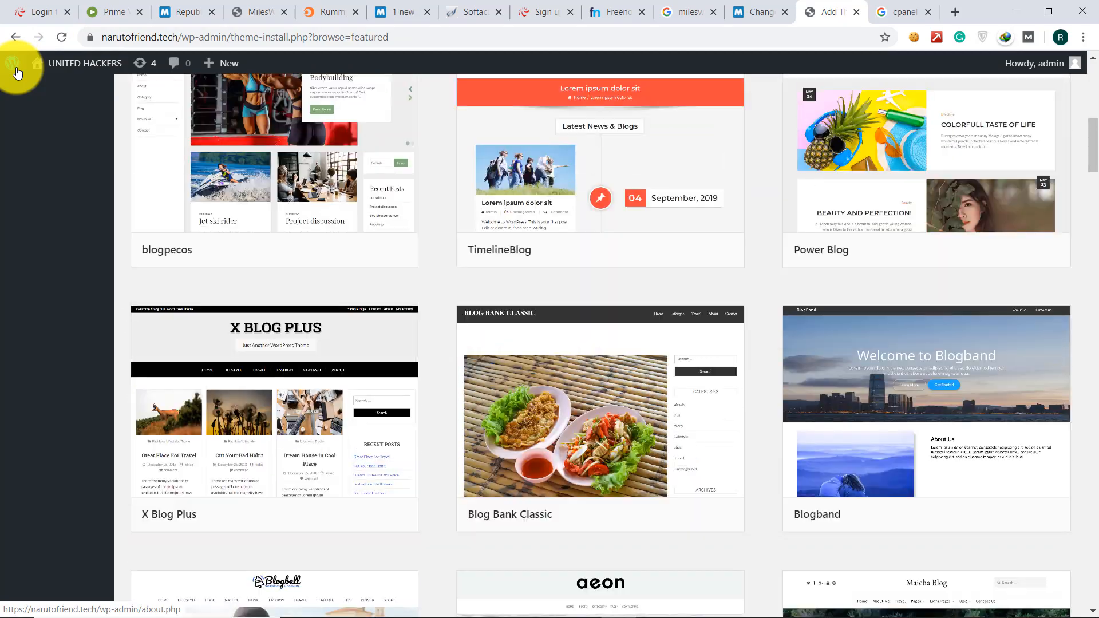
scroll(16, 72, up, 1)
scroll(17, 71, up, 8)
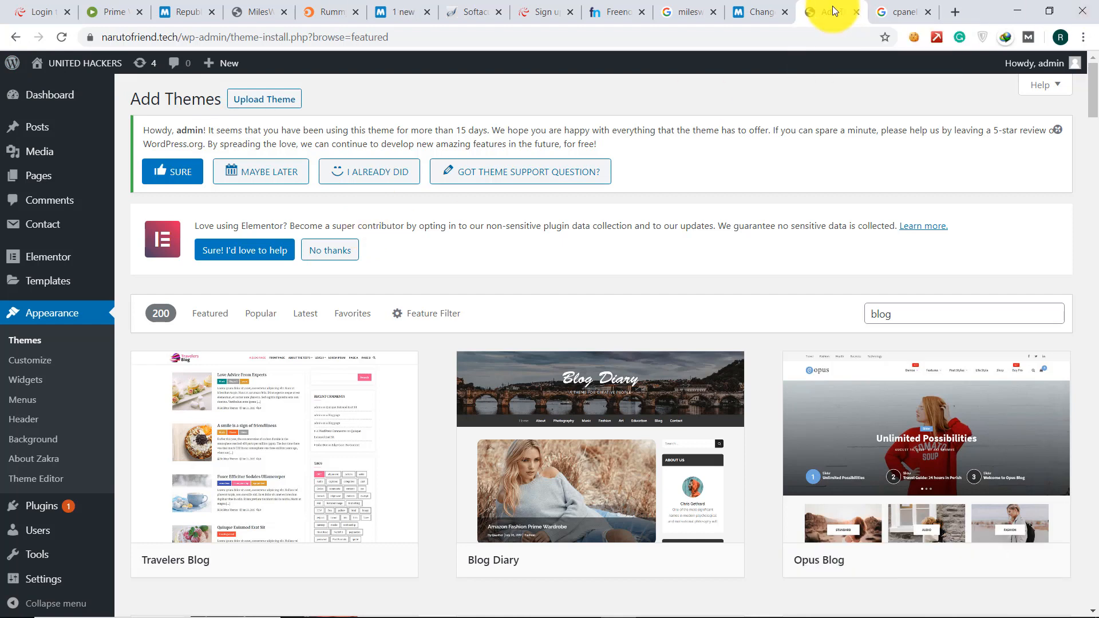
- Load narutofriend.tech in a new browser tab and scroll through its home page
click(955, 7)
text(n)
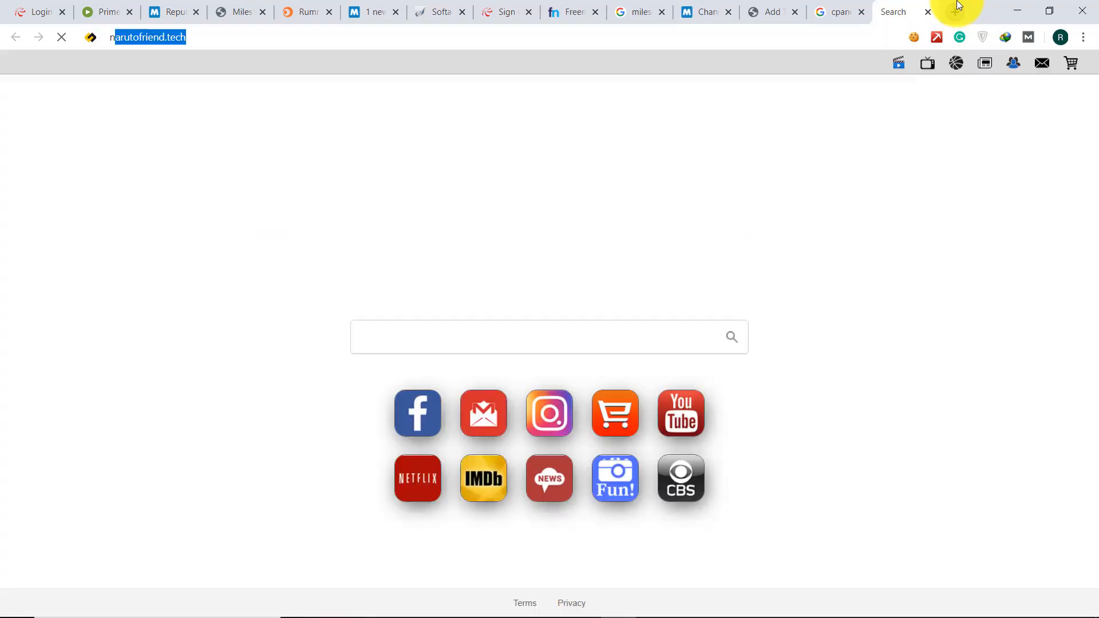
text(arut)
key(Return)
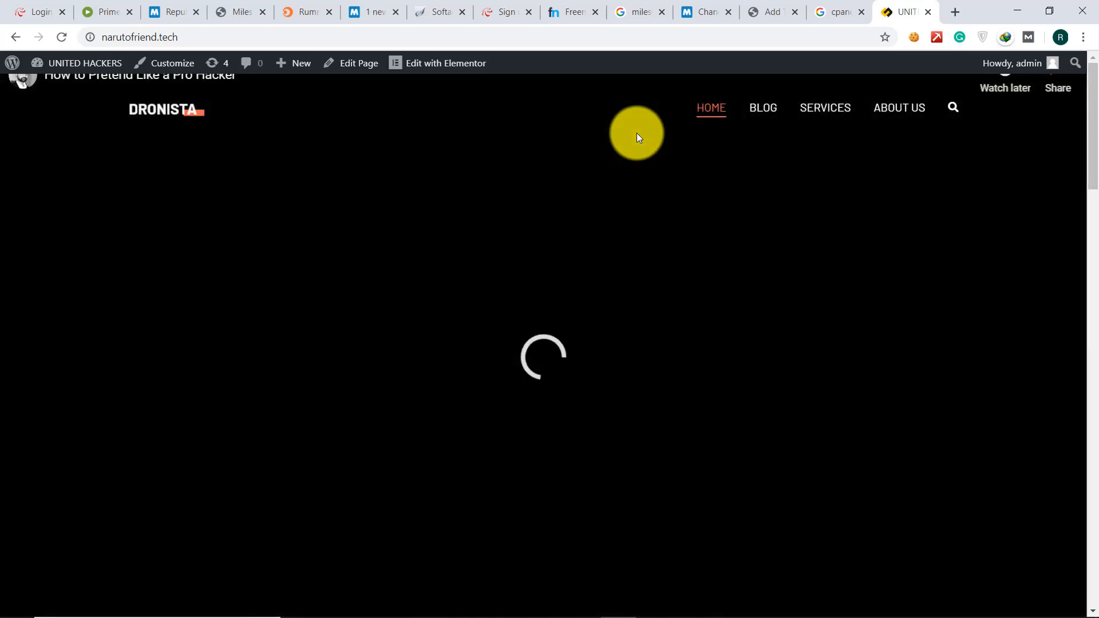
scroll(636, 133, down, 10)
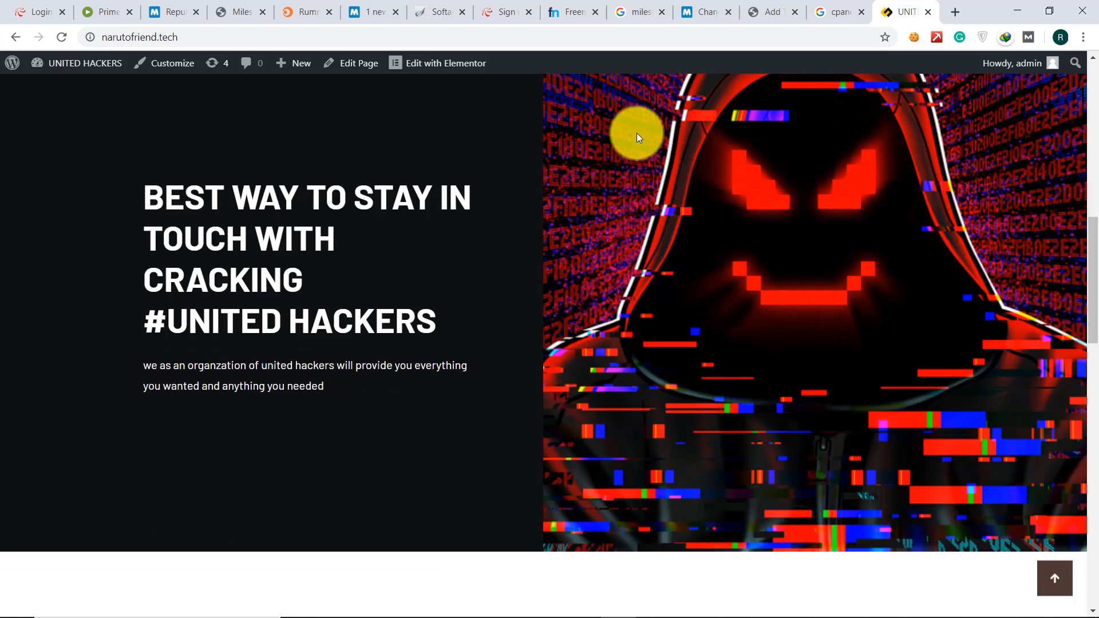
scroll(636, 132, down, 10)
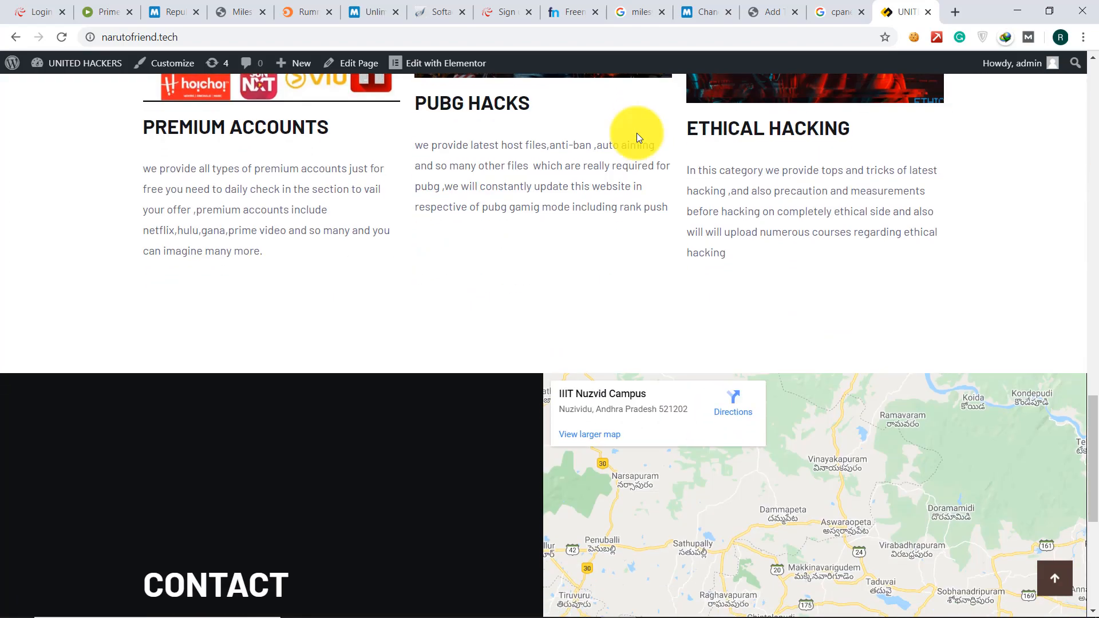
scroll(636, 132, down, 2)
scroll(636, 133, up, 10)
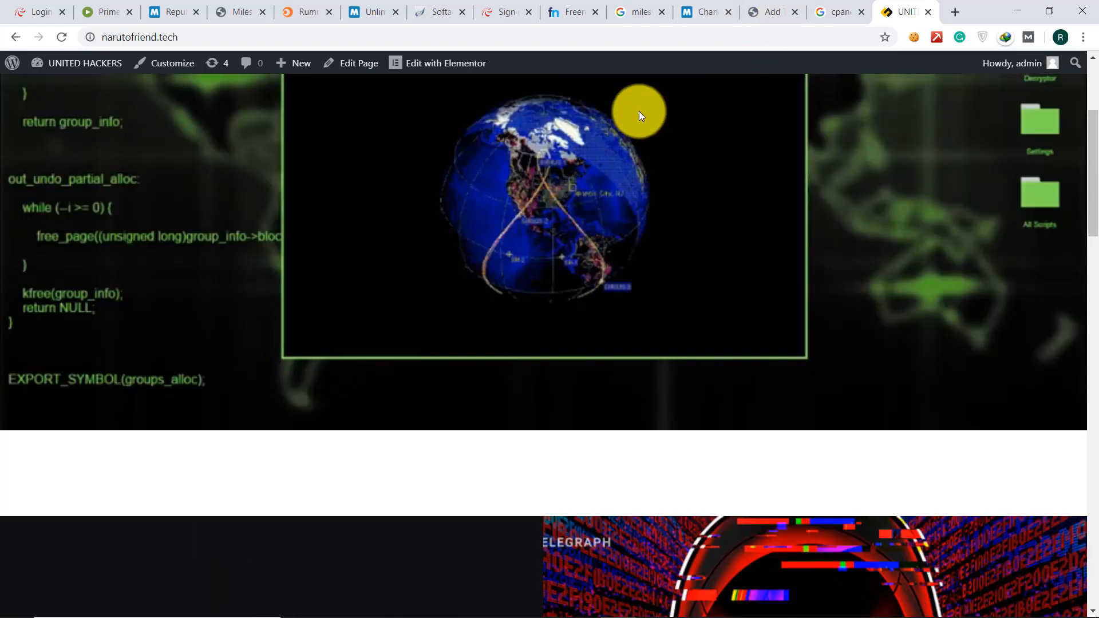
scroll(639, 111, up, 4)
- Go to the BLOG page, scroll its post list, and select blog/ in the address bar
click(771, 106)
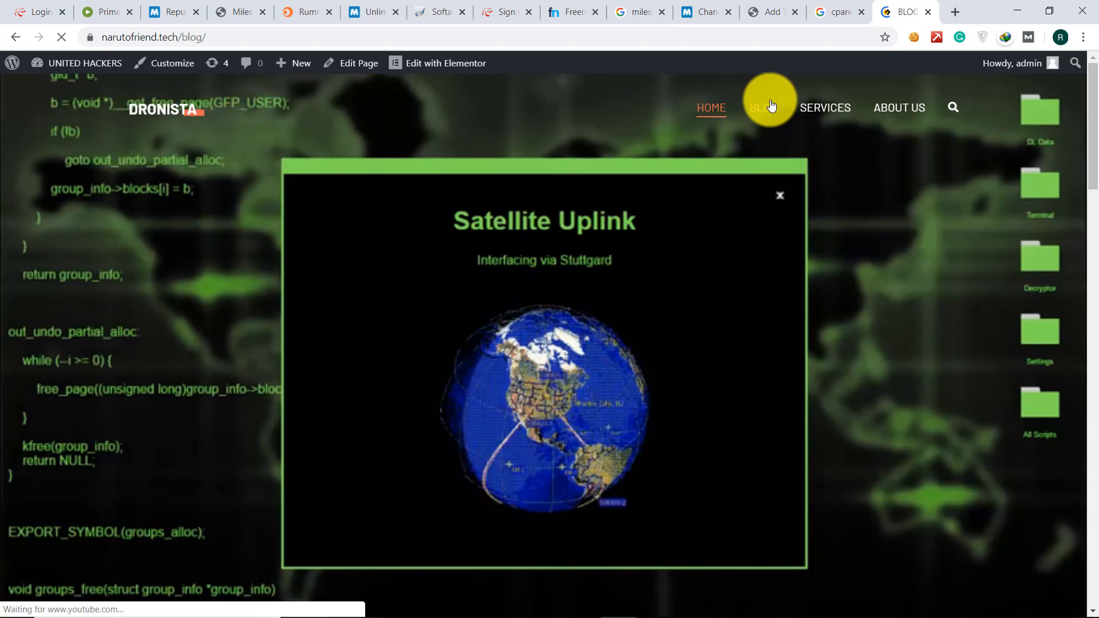
scroll(771, 106, down, 8)
scroll(770, 106, down, 5)
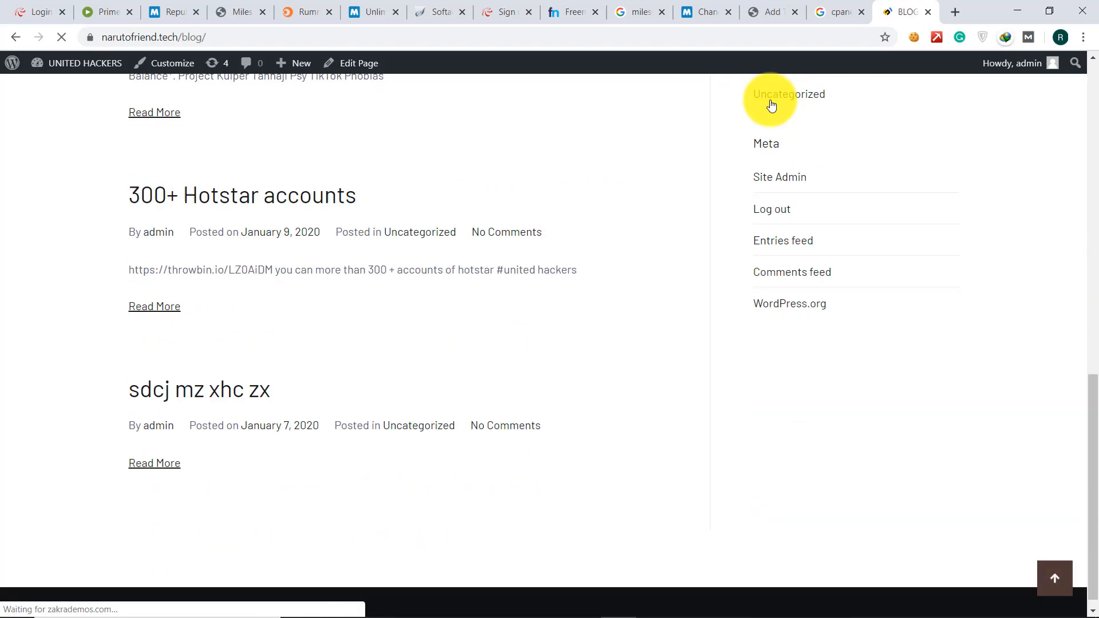
scroll(771, 106, up, 10)
scroll(770, 106, up, 3)
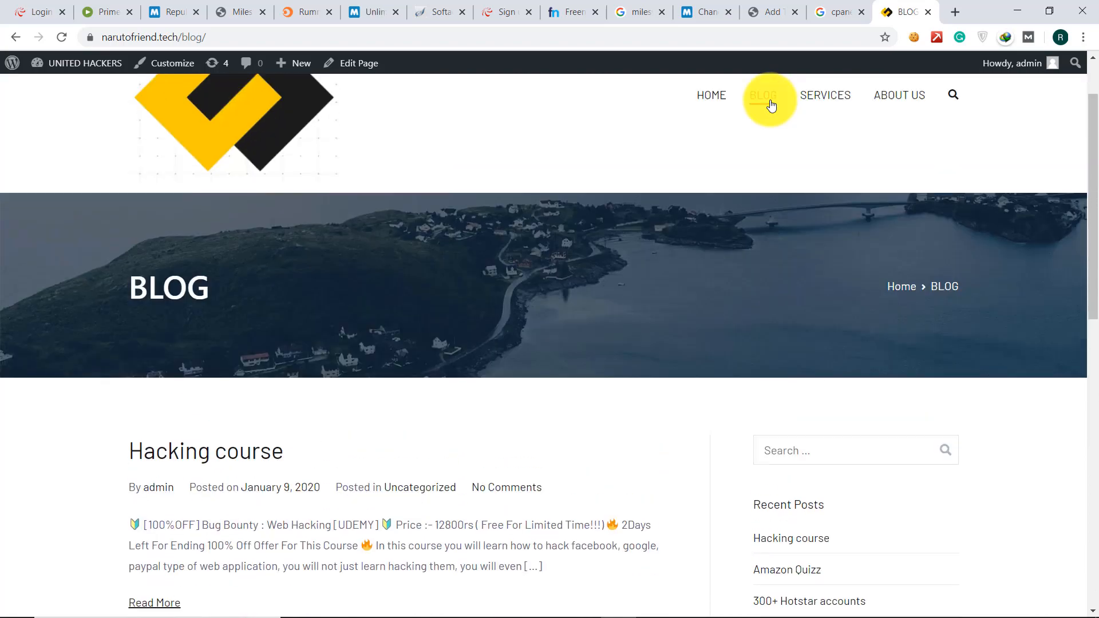
scroll(769, 103, down, 5)
scroll(768, 129, down, 5)
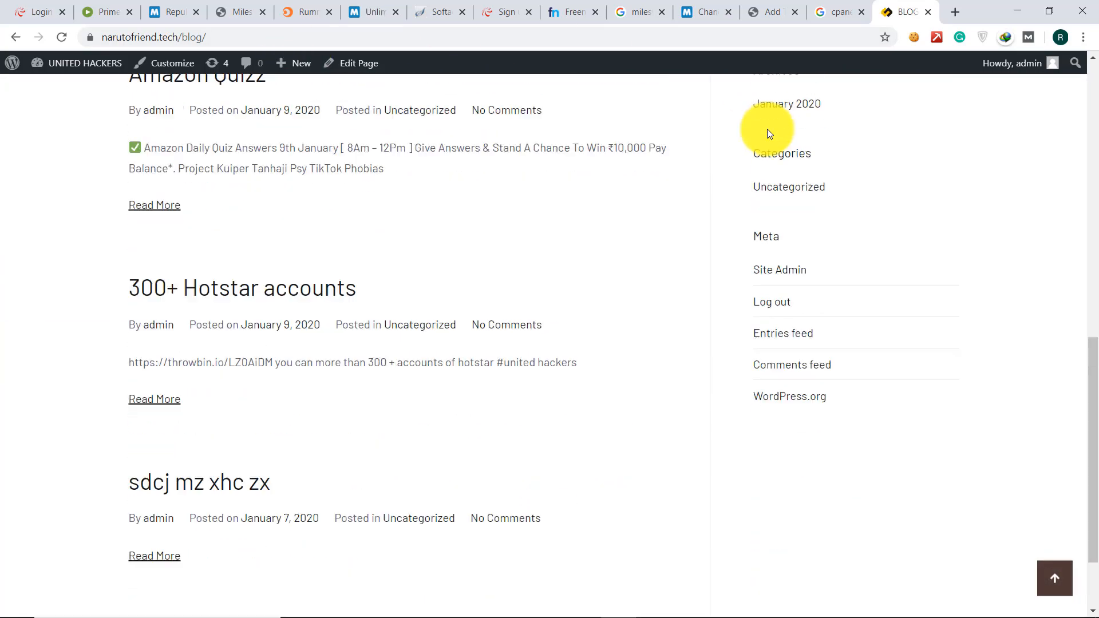
scroll(797, 117, up, 12)
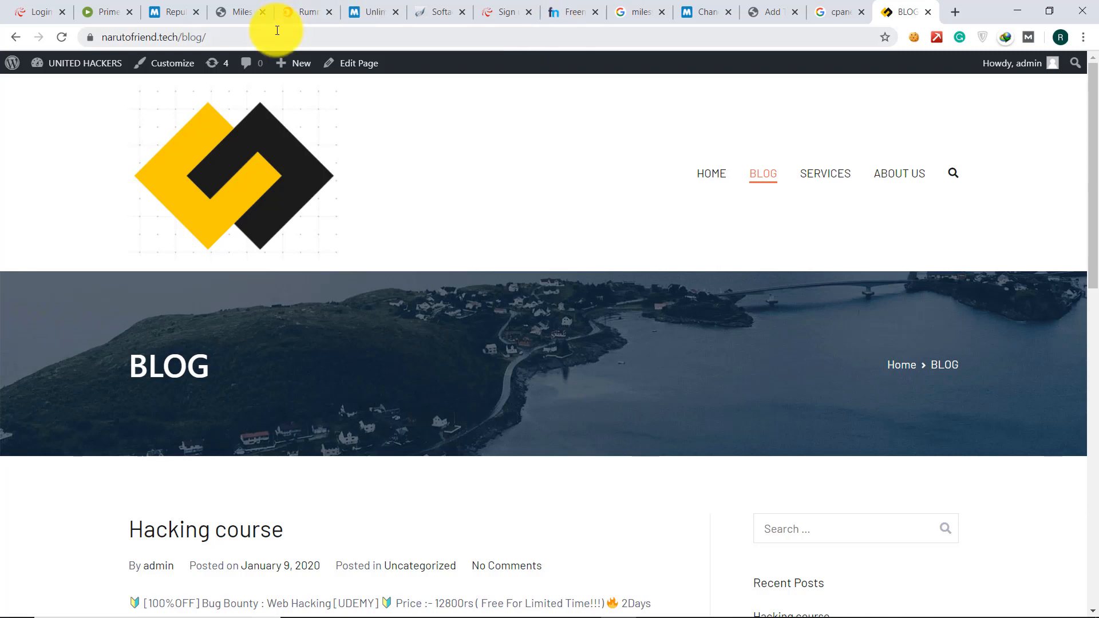
drag(277, 32, 182, 25)
- Replace blog/ with wp-admin/ in the web address to reach the admin Dashboard
key(BackSpace)
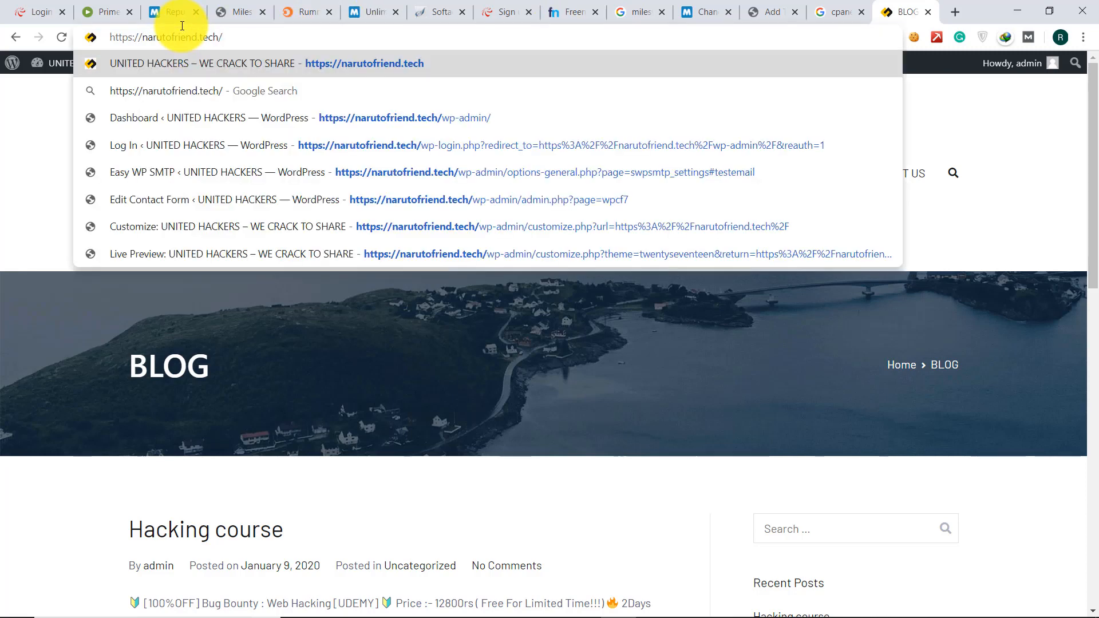
text(wp-admin/)
key(Return)
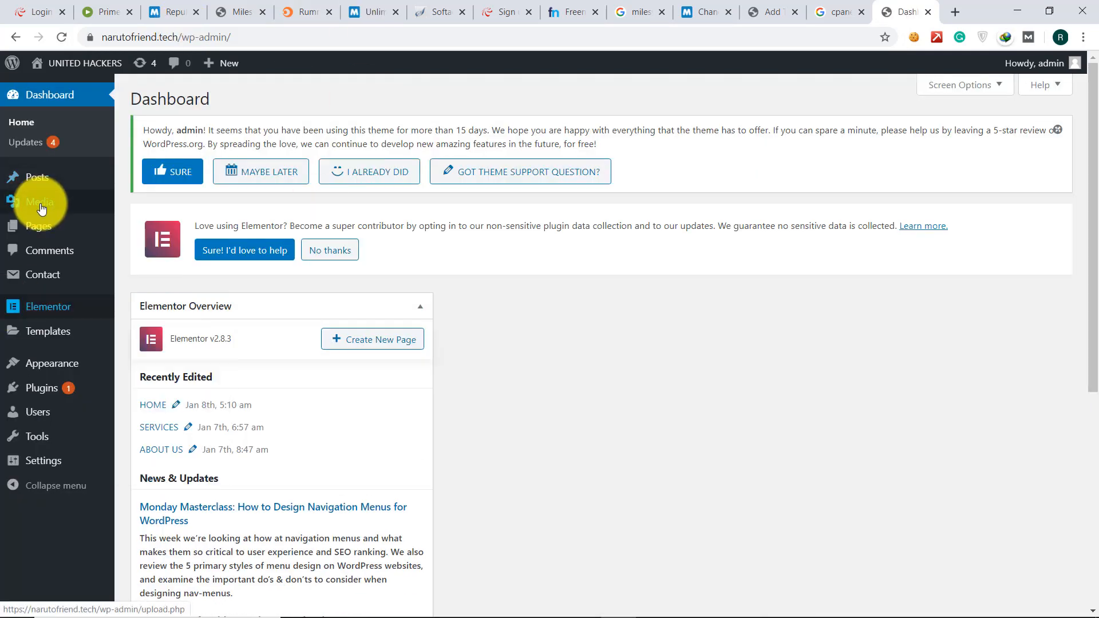
- Open All Posts from the Posts menu and scroll the four published posts
mouse_move(46, 196)
mouse_move(22, 172)
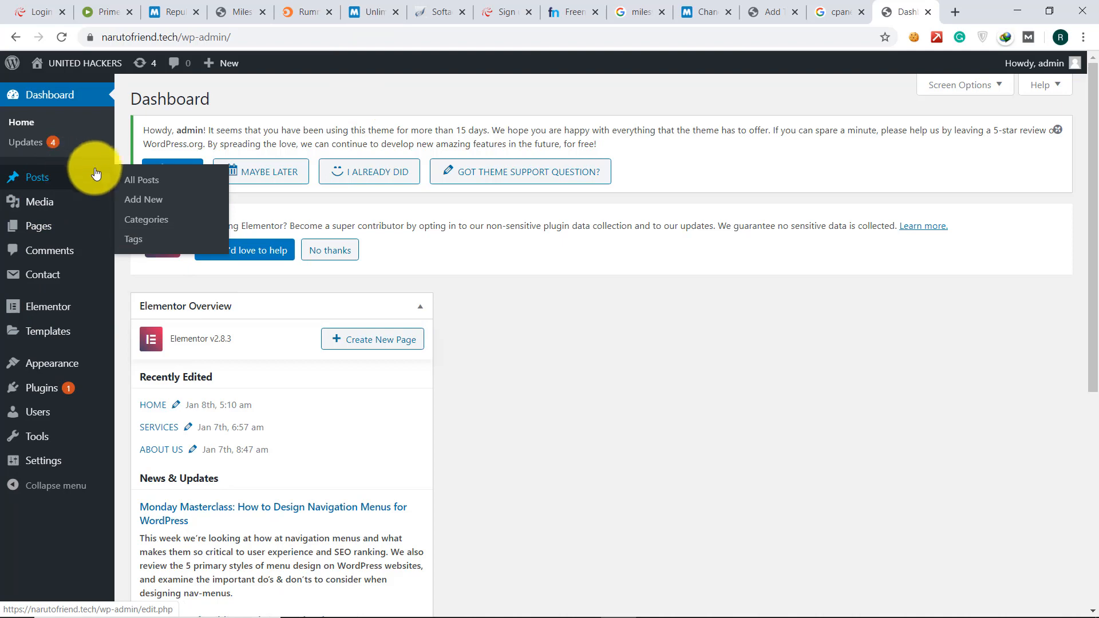
click(135, 180)
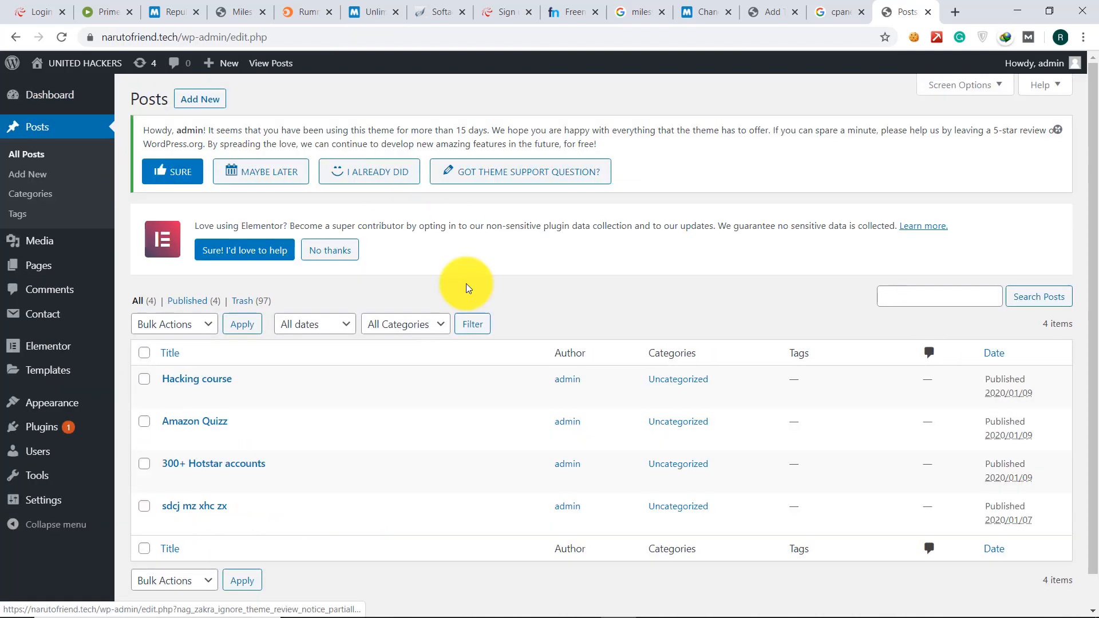
scroll(275, 343, down, 1)
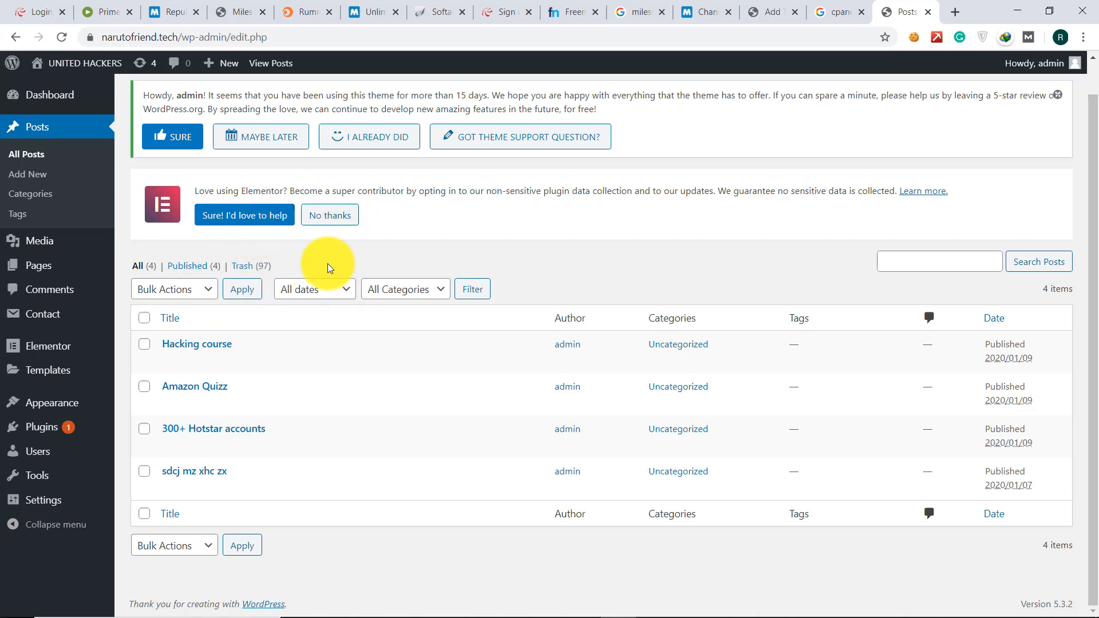
scroll(328, 263, up, 1)
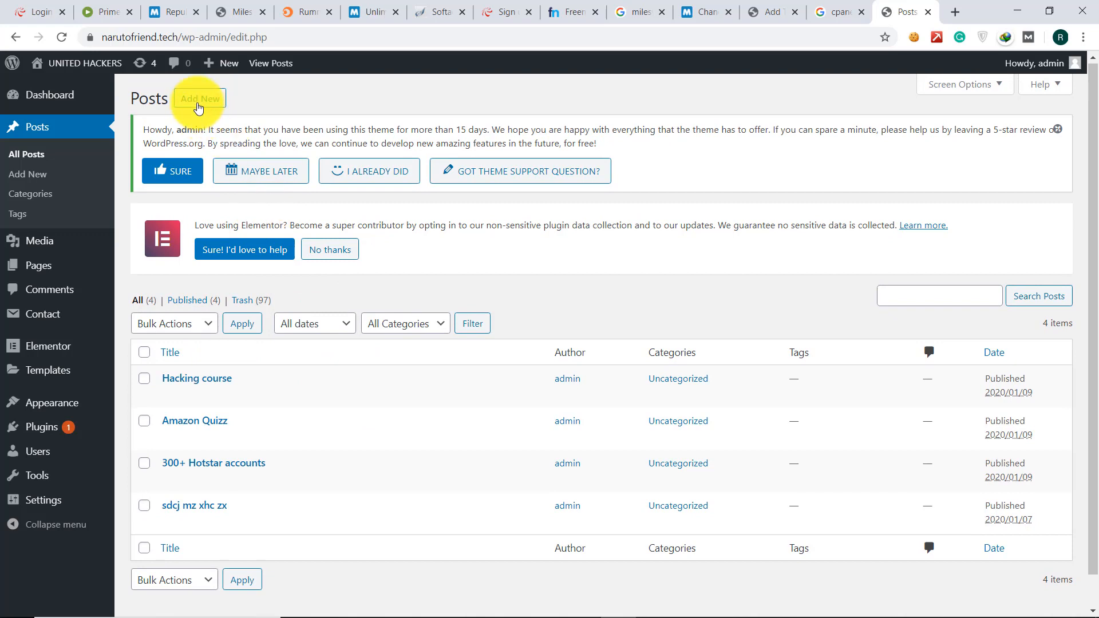
- Start a new post titled 'hello]' with a paragraph introducing the author's current digital marketing course
click(198, 102)
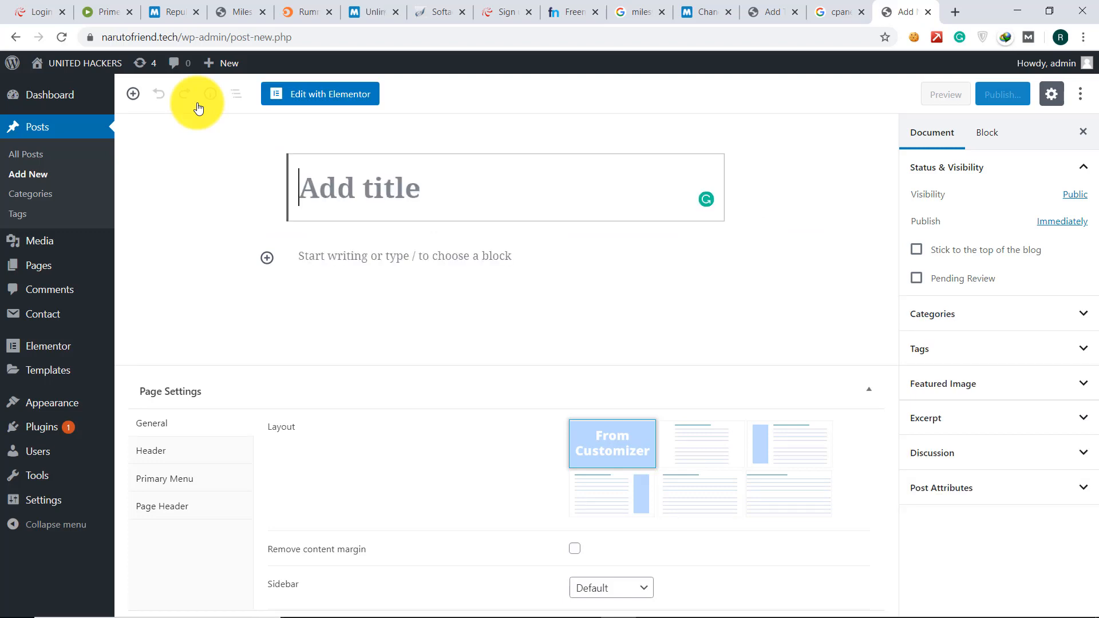
text(hello)
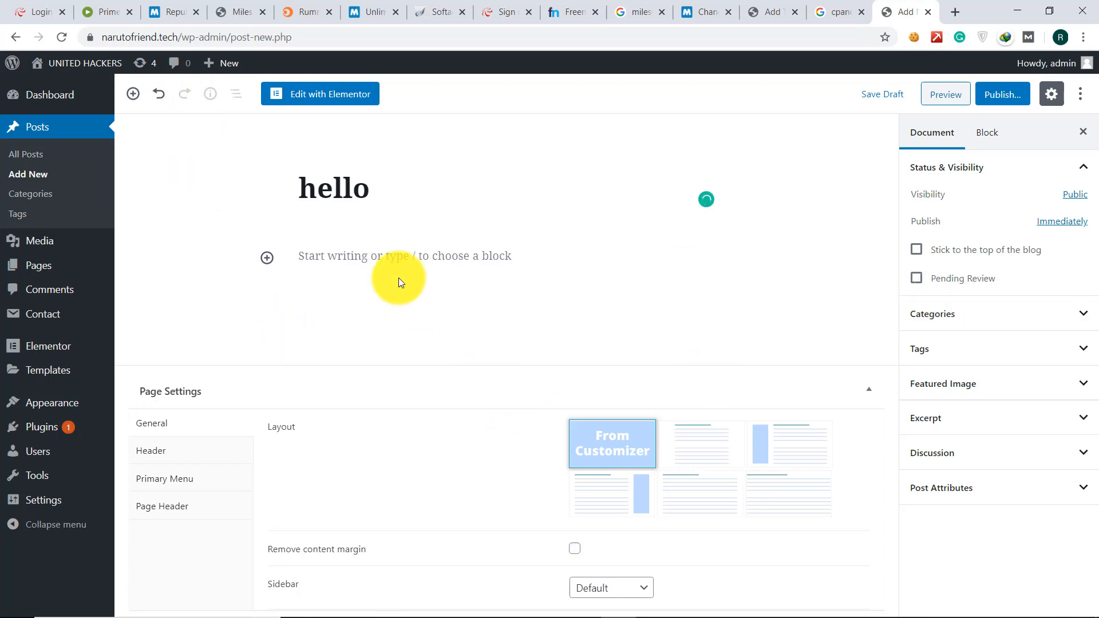
click(383, 259)
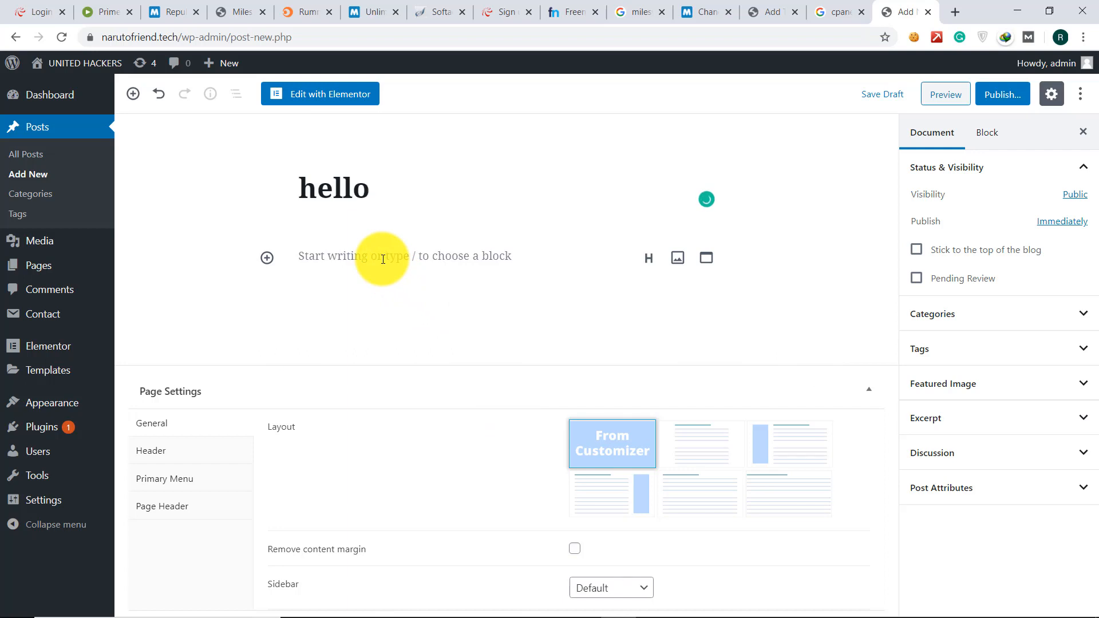
text(])
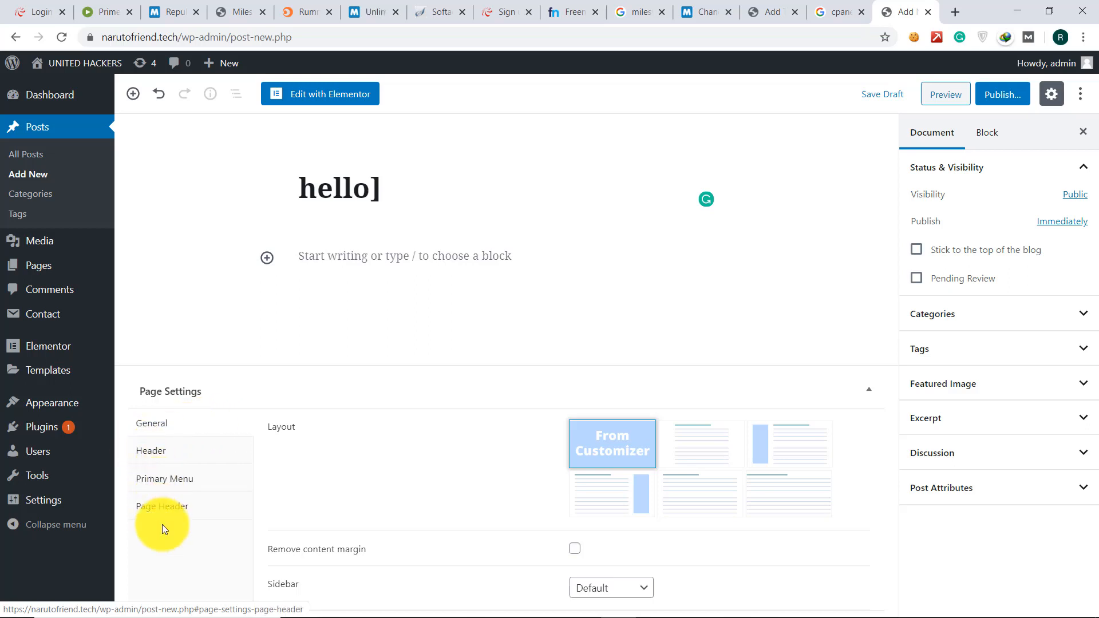
click(315, 255)
text(my)
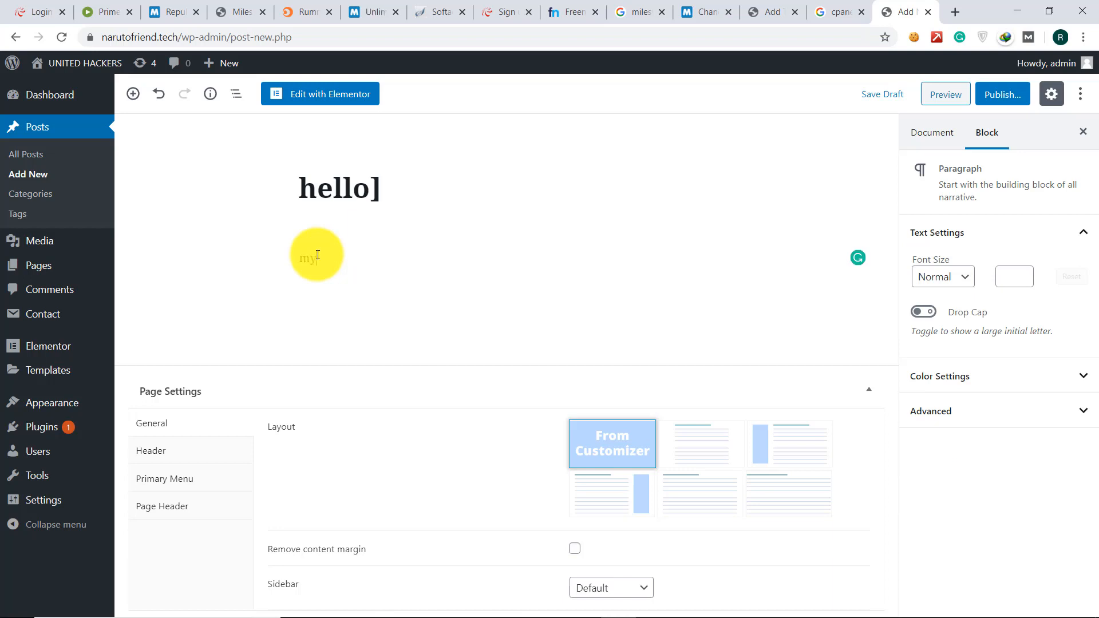
text( name is manas and im'm)
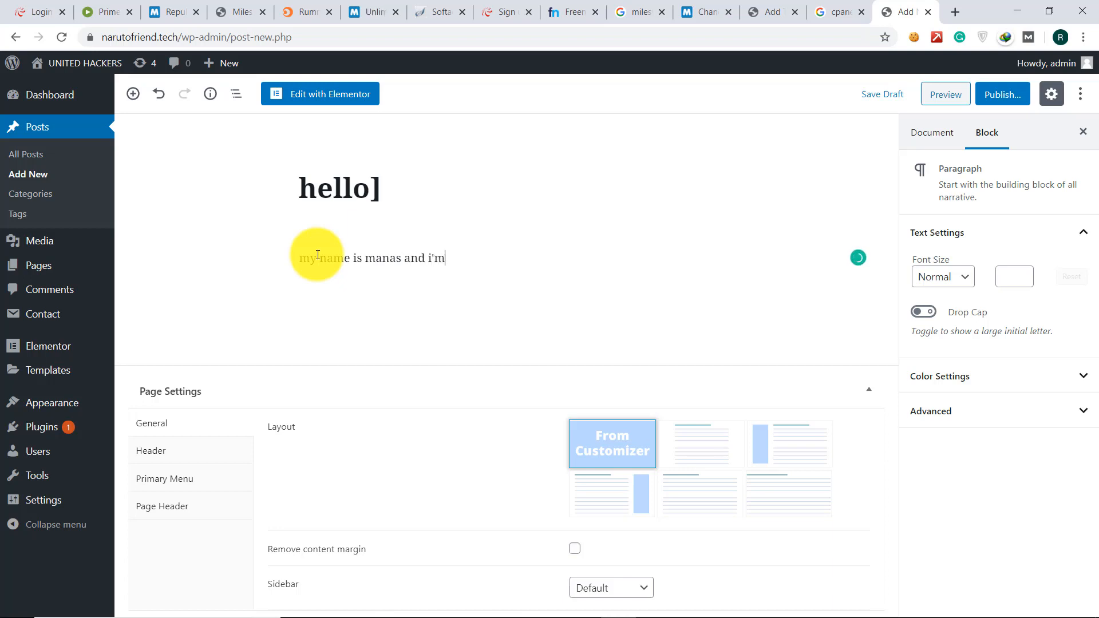
text( currently doing a d)
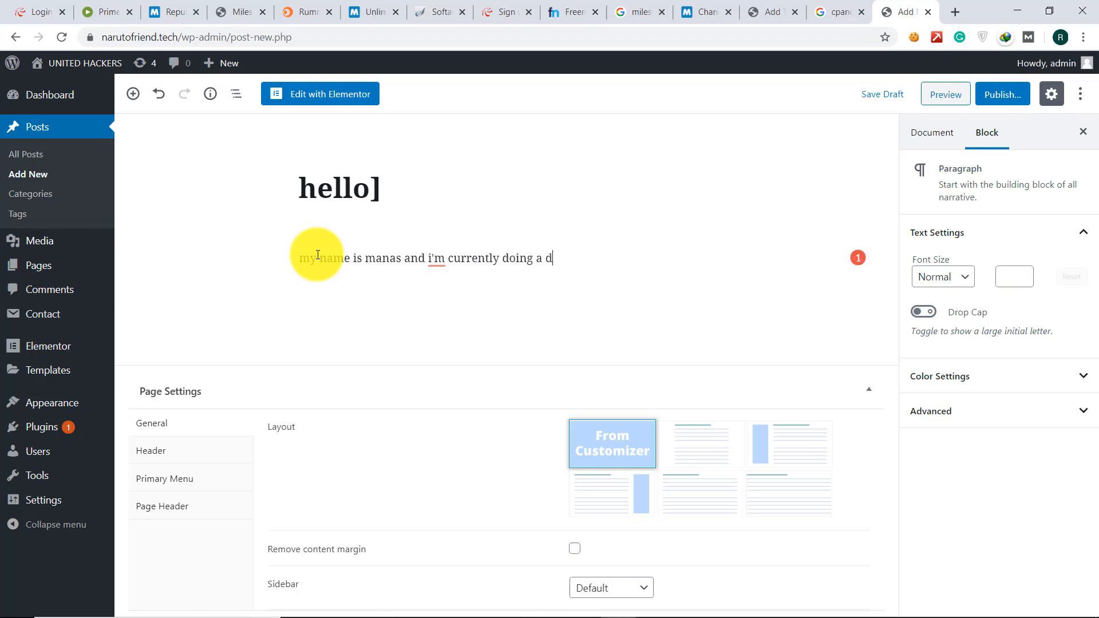
text(igital marketing cours)
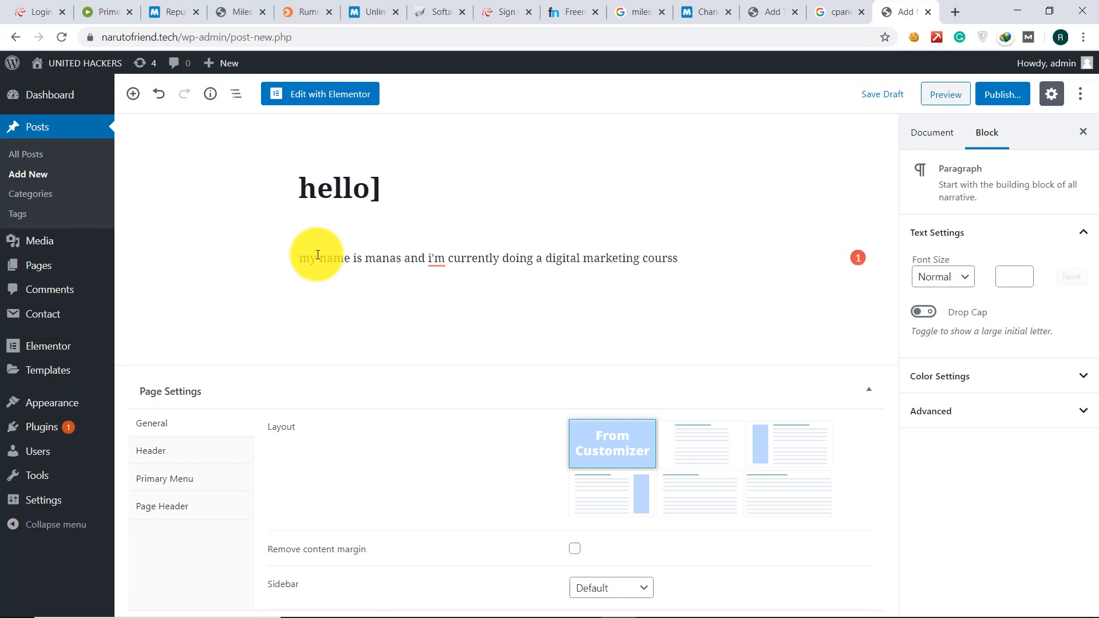
text(e......)
- Publish the 'hello]' post and open a blank browser tab
click(998, 95)
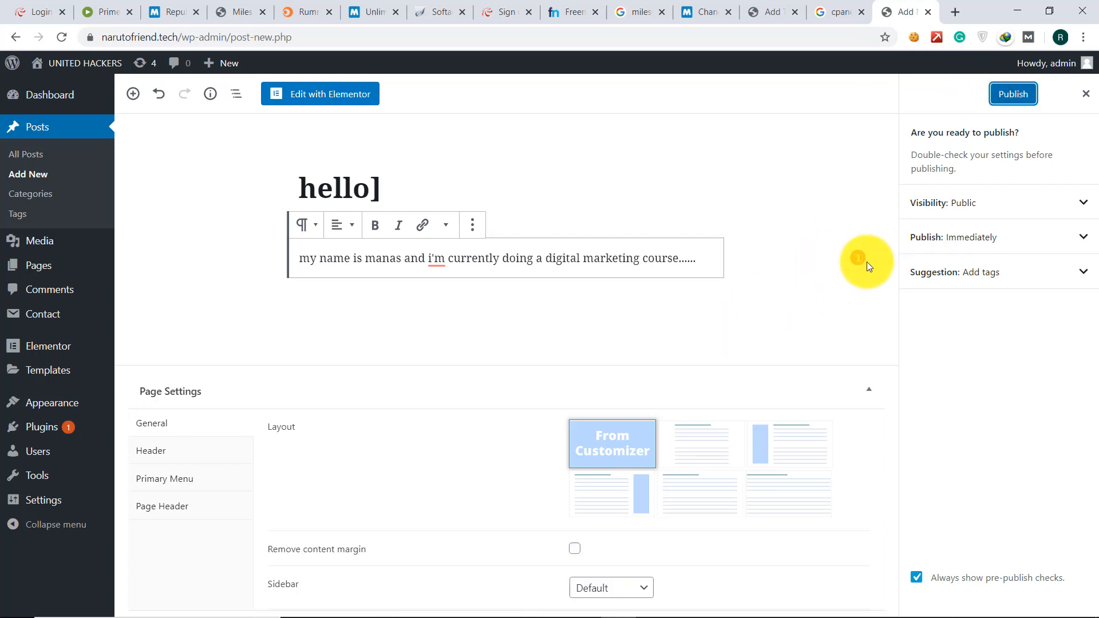
click(956, 11)
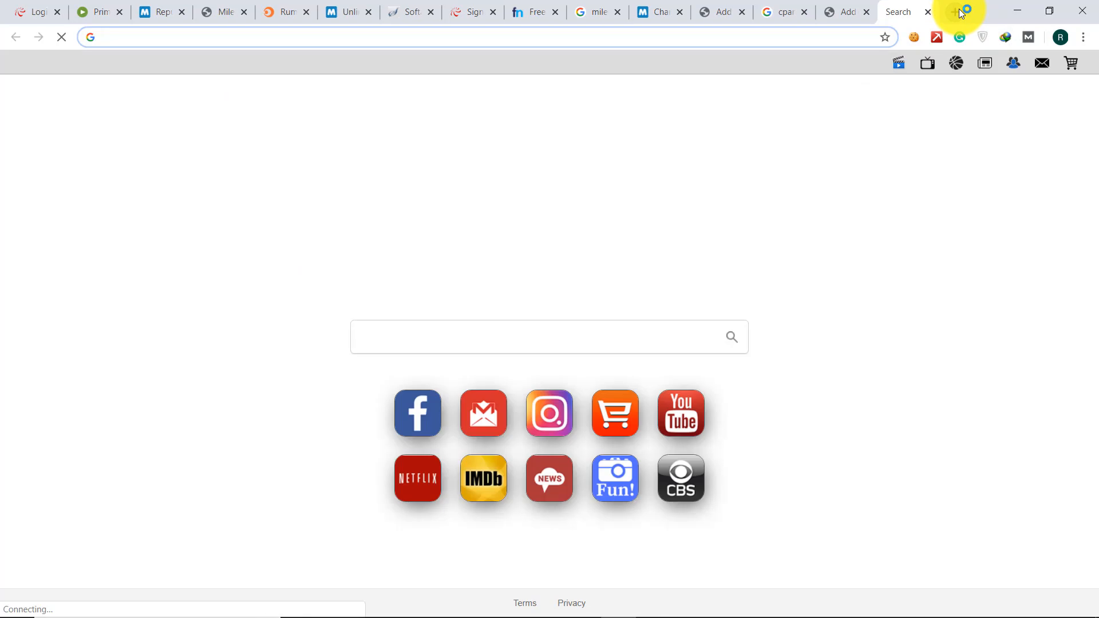
- Load narutofriend.tech, open BLOG, close the ad tab, and find 'hello]' listed first
text(nar)
key(Return)
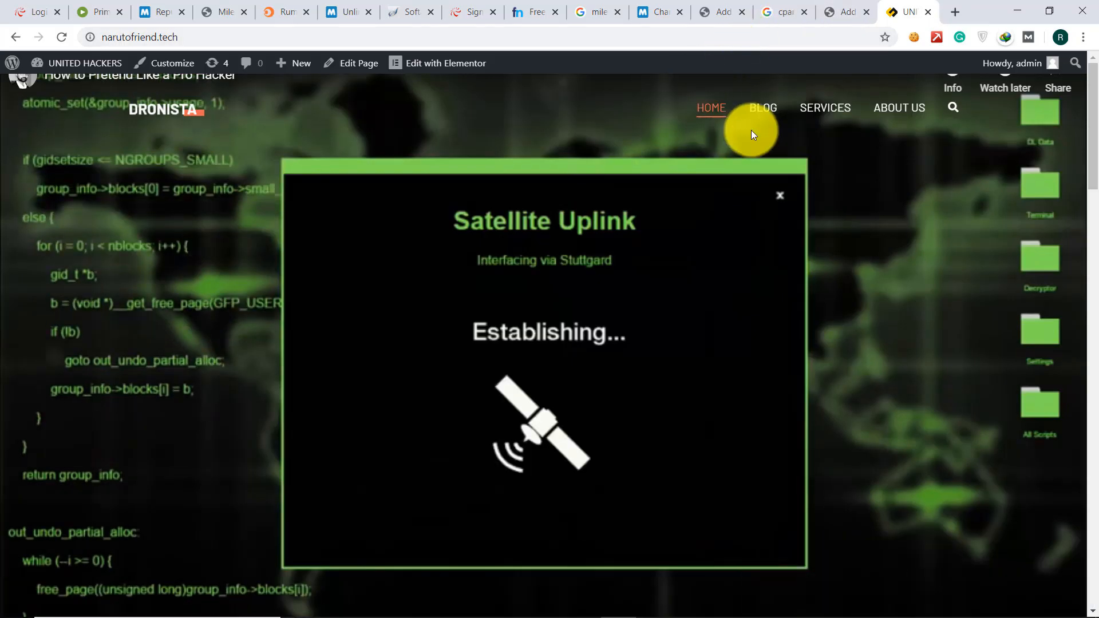
click(760, 116)
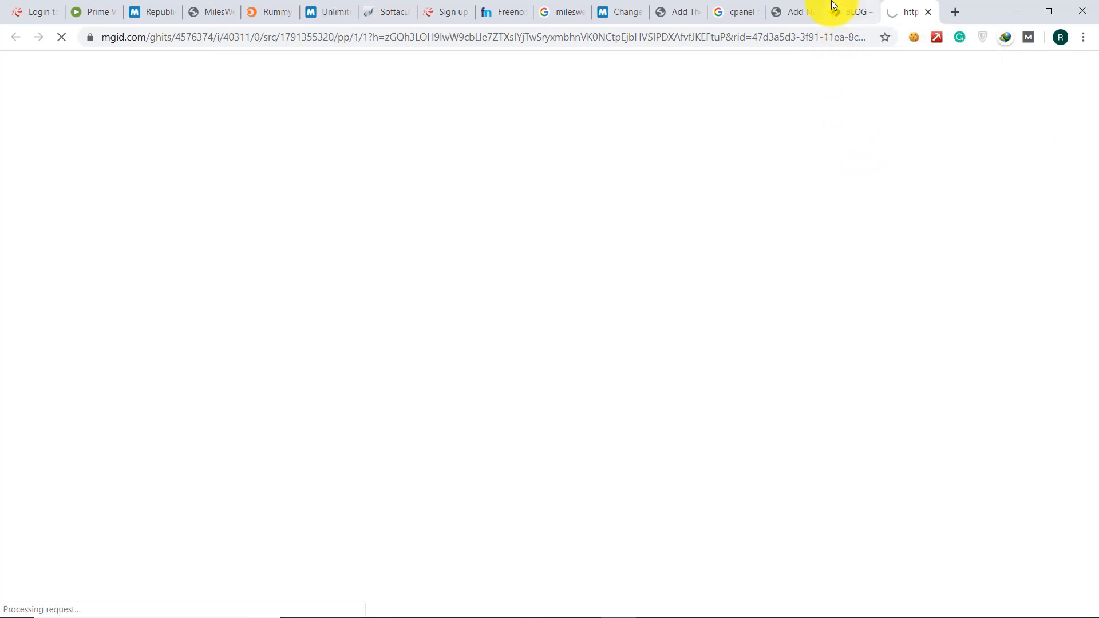
key(ctrl+w)
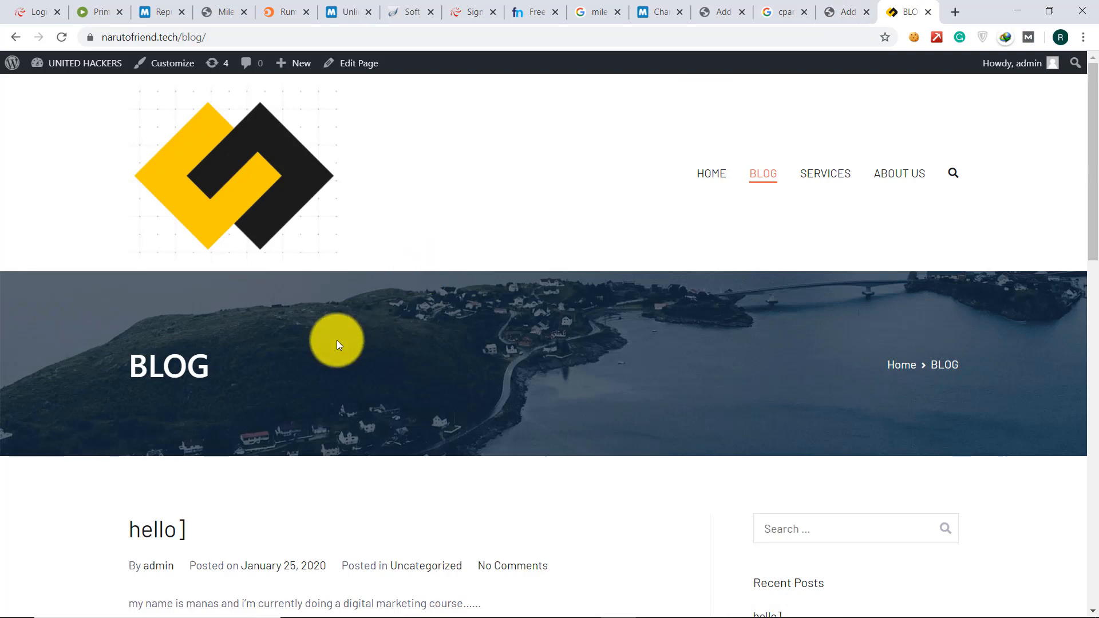
scroll(336, 341, down, 5)
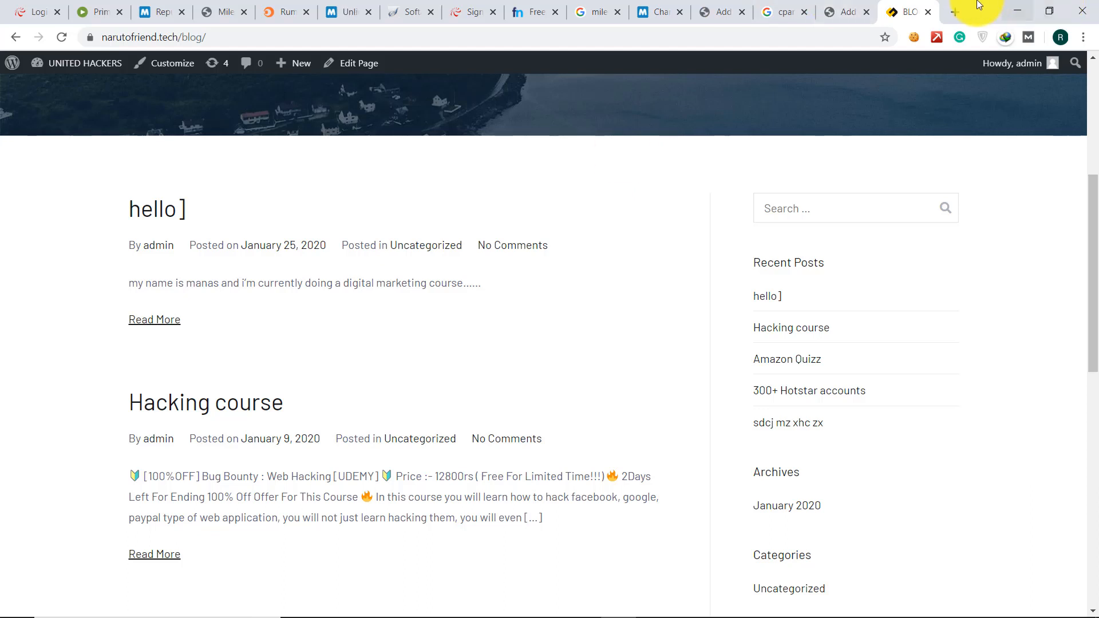
click(960, 7)
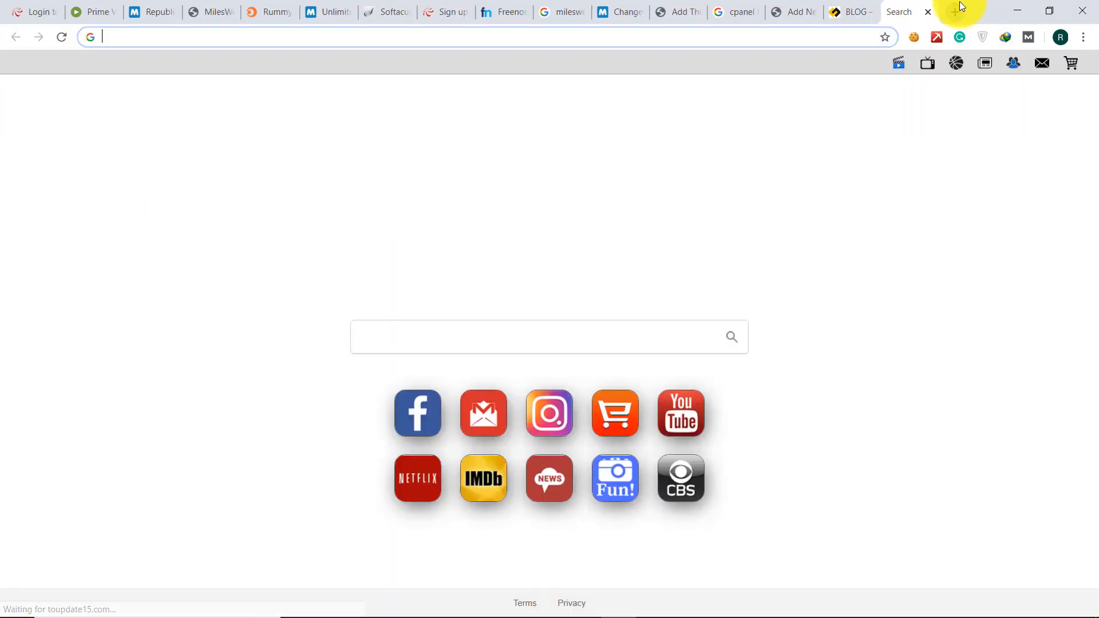
- Enter 'blogging with wordpress' in the new tab's omnibox and run the Google search
text(blo)
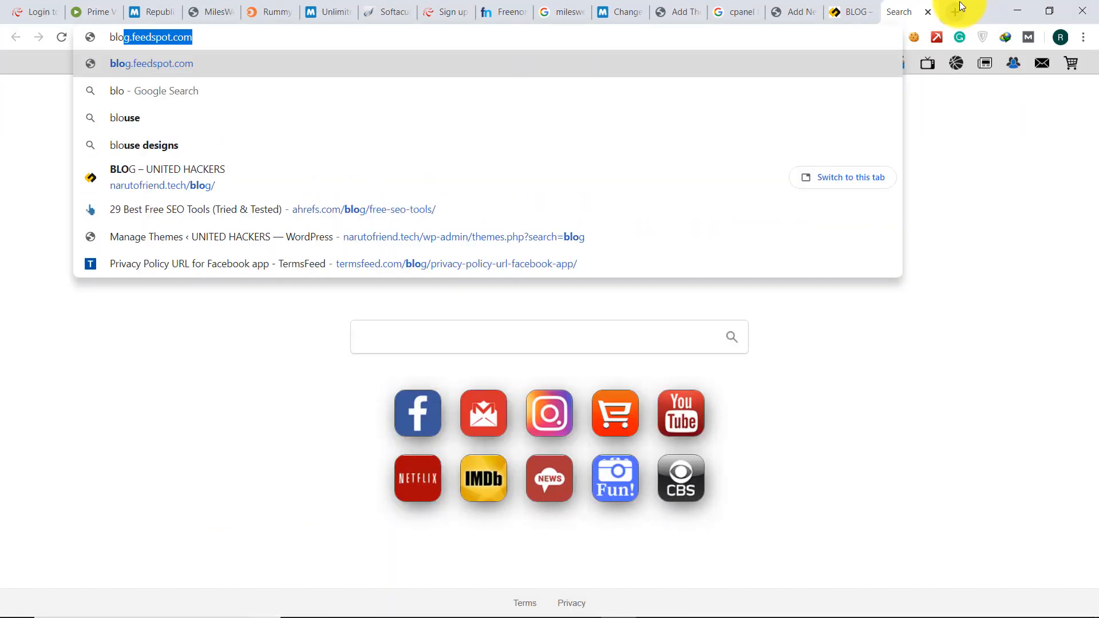
text(ggin)
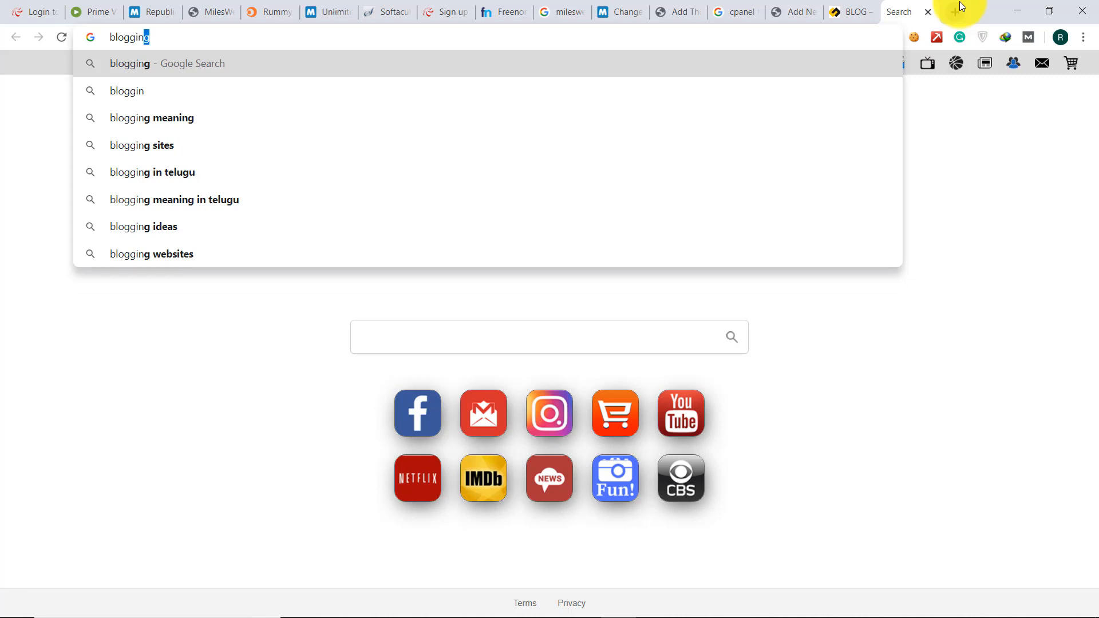
text(g with )
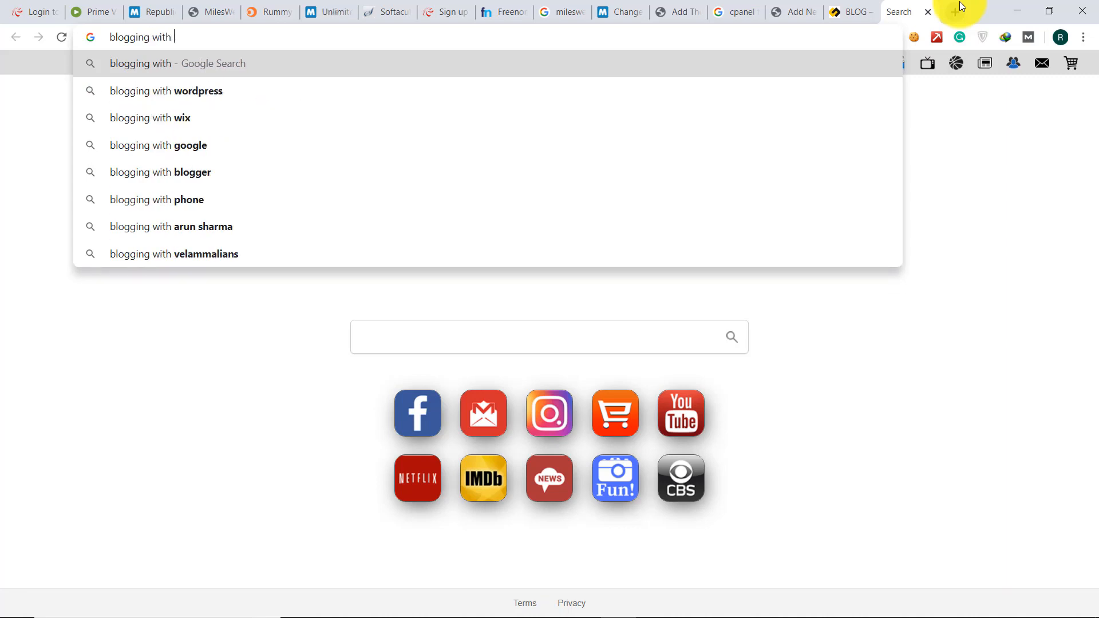
text(wordpress)
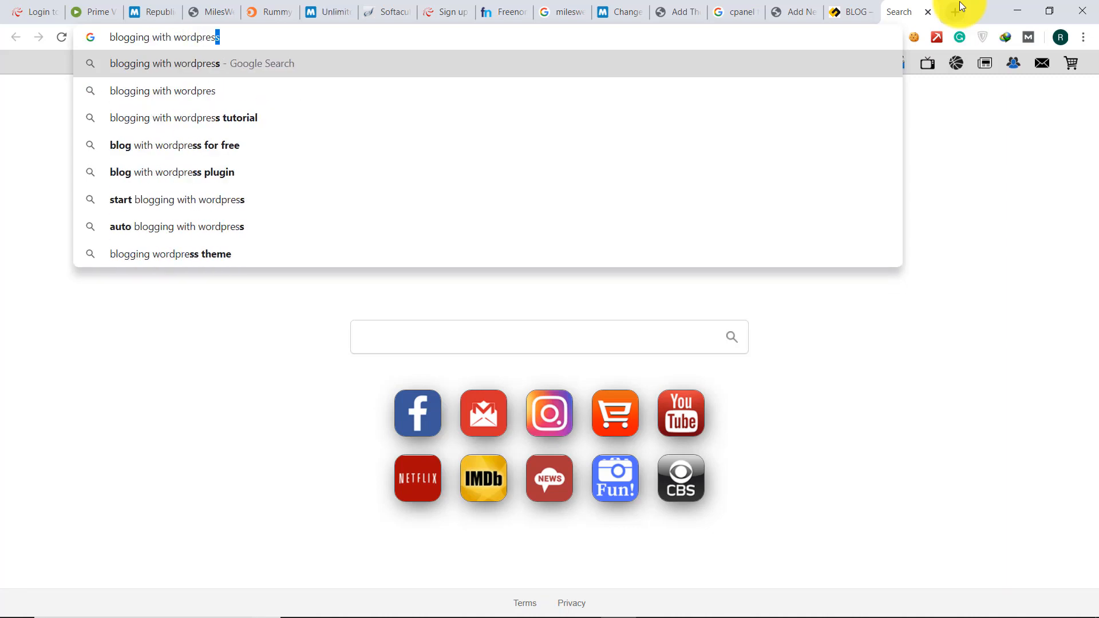
key(Return)
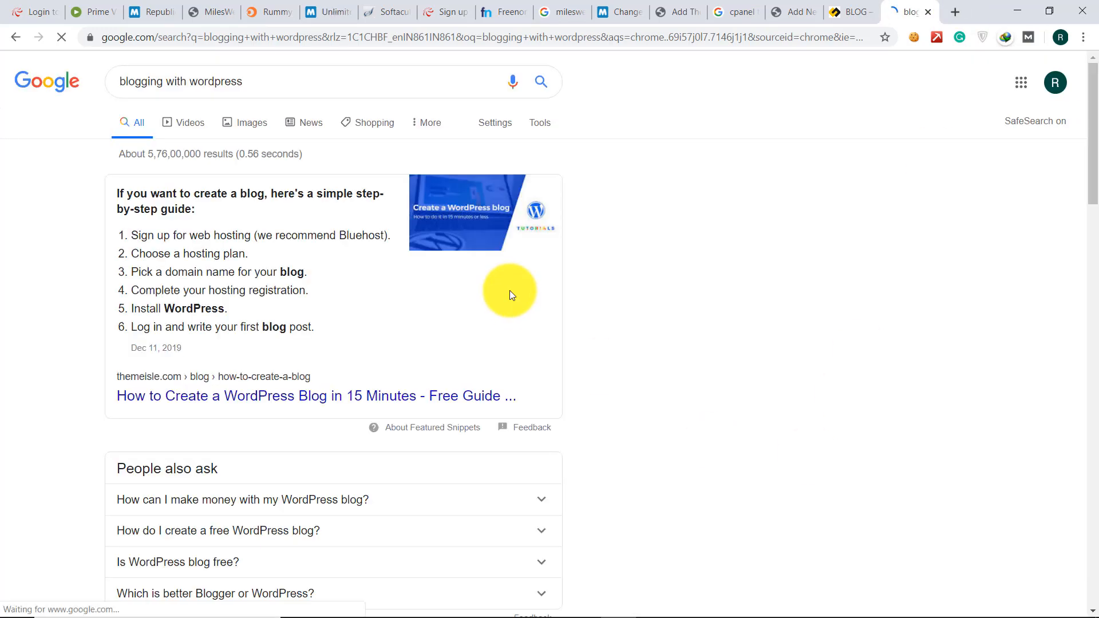
- Expand the People also ask answer 'Which is better Blogger or WordPress?' in the results for 'blogging with wordpress'
scroll(230, 363, down, 1)
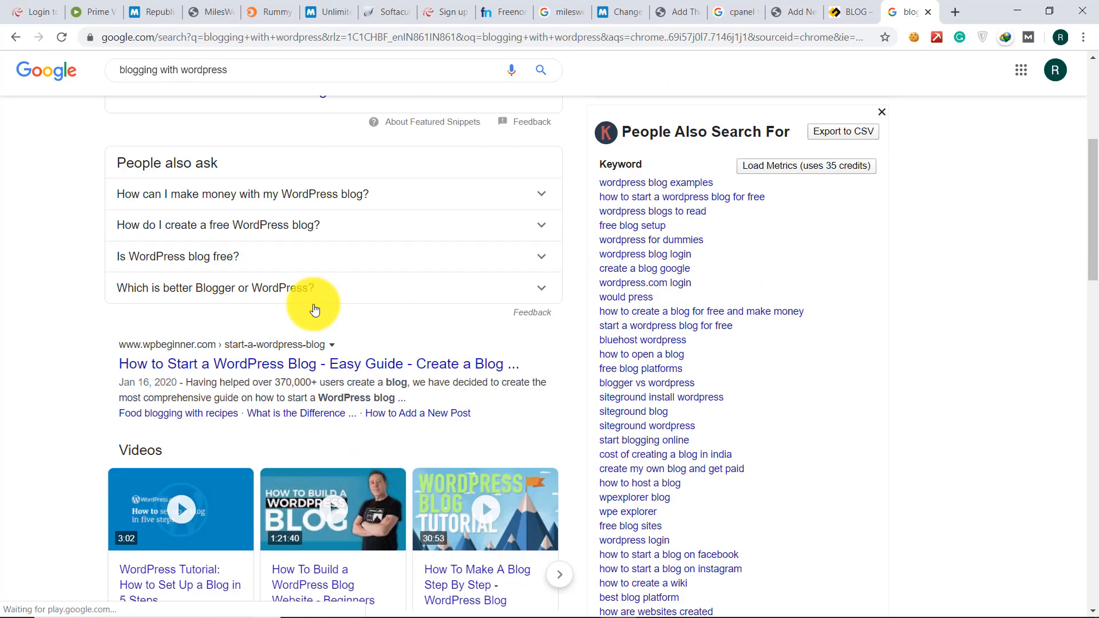
scroll(314, 309, down, 3)
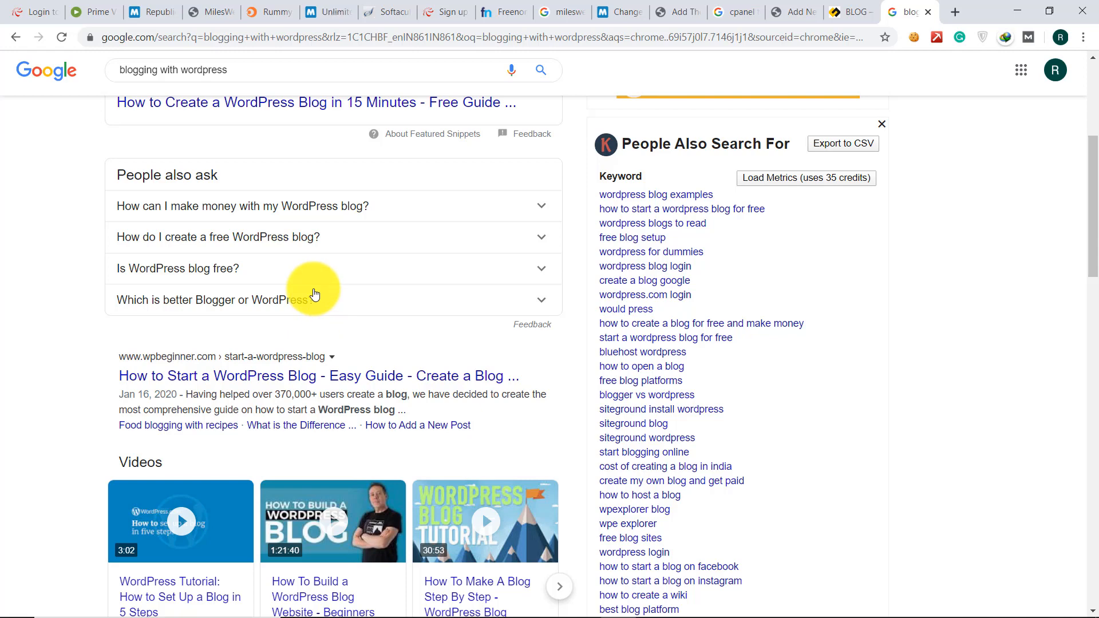
click(315, 294)
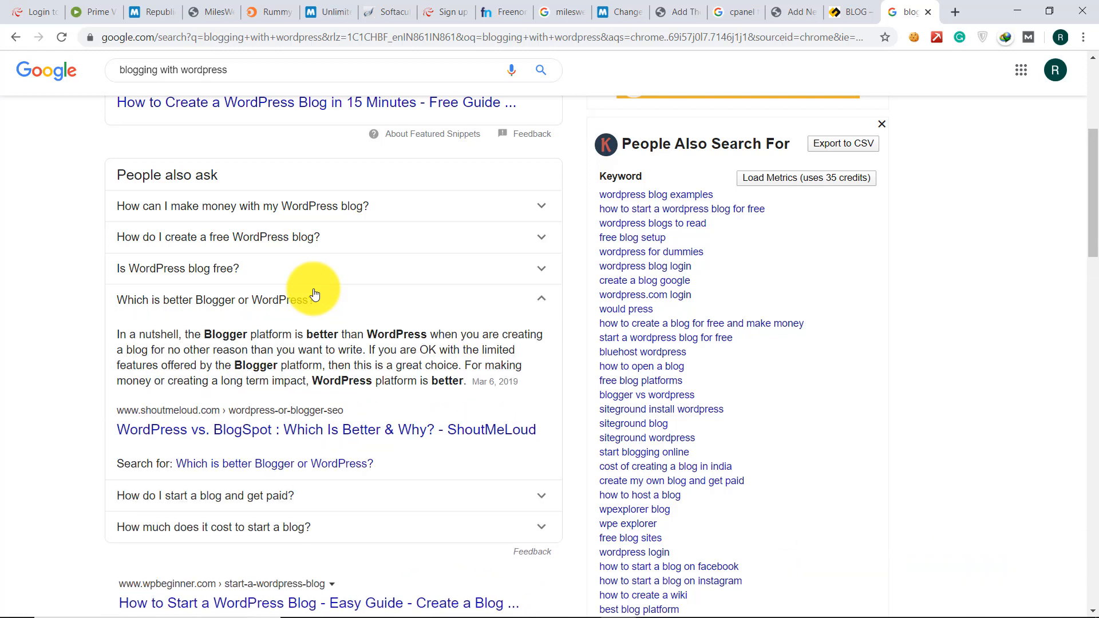
scroll(315, 293, up, 5)
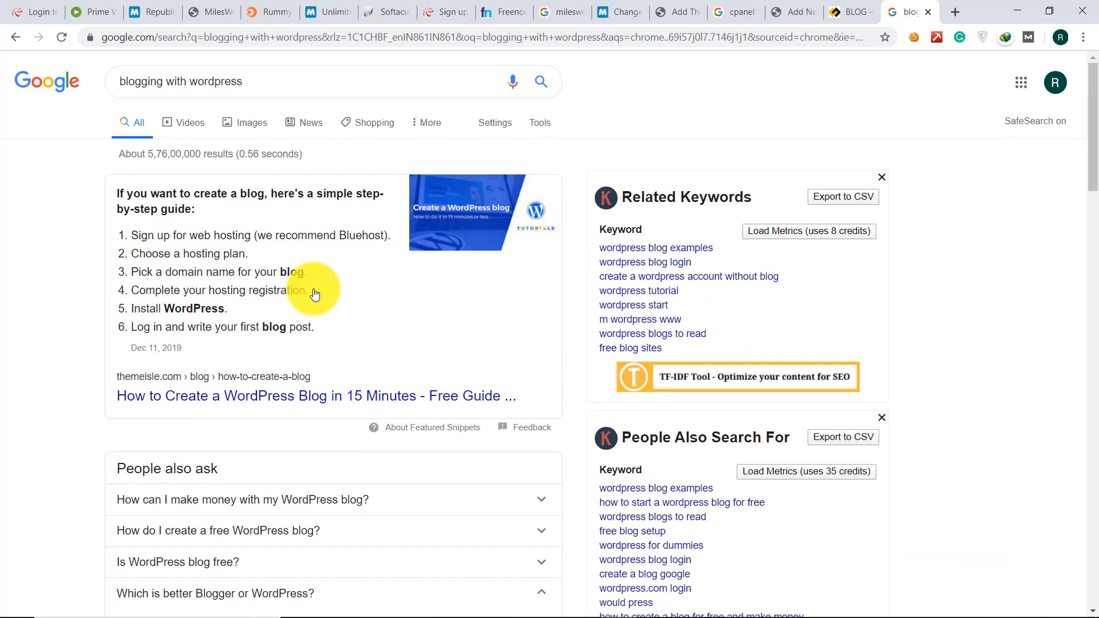